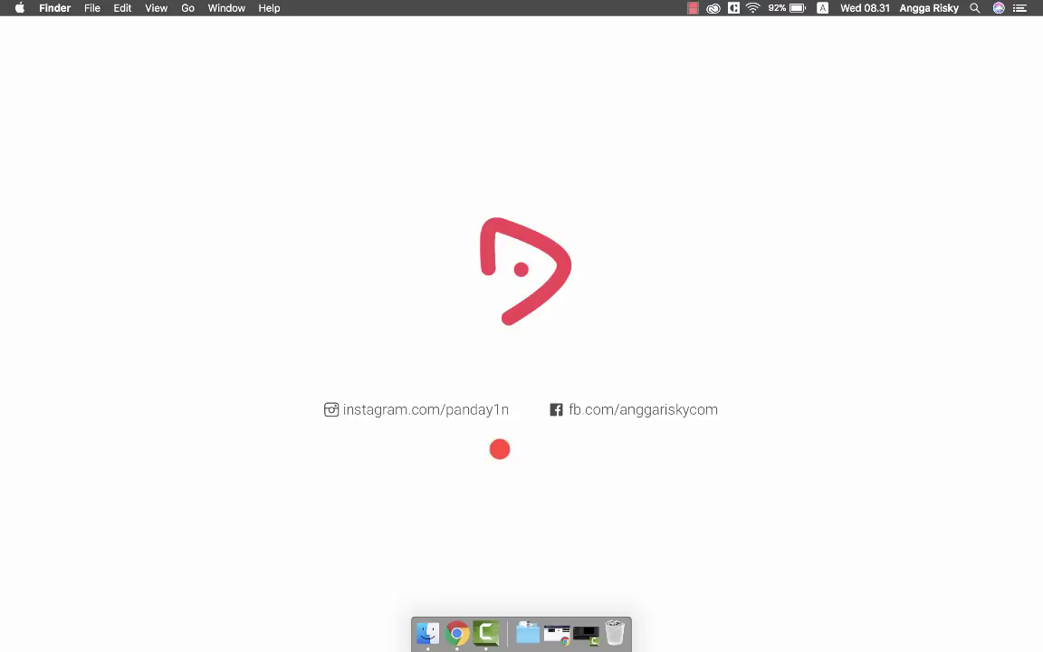
Bring up Figma's Drafts page in Chrome and adjust the browser window's position and size
click(456, 633)
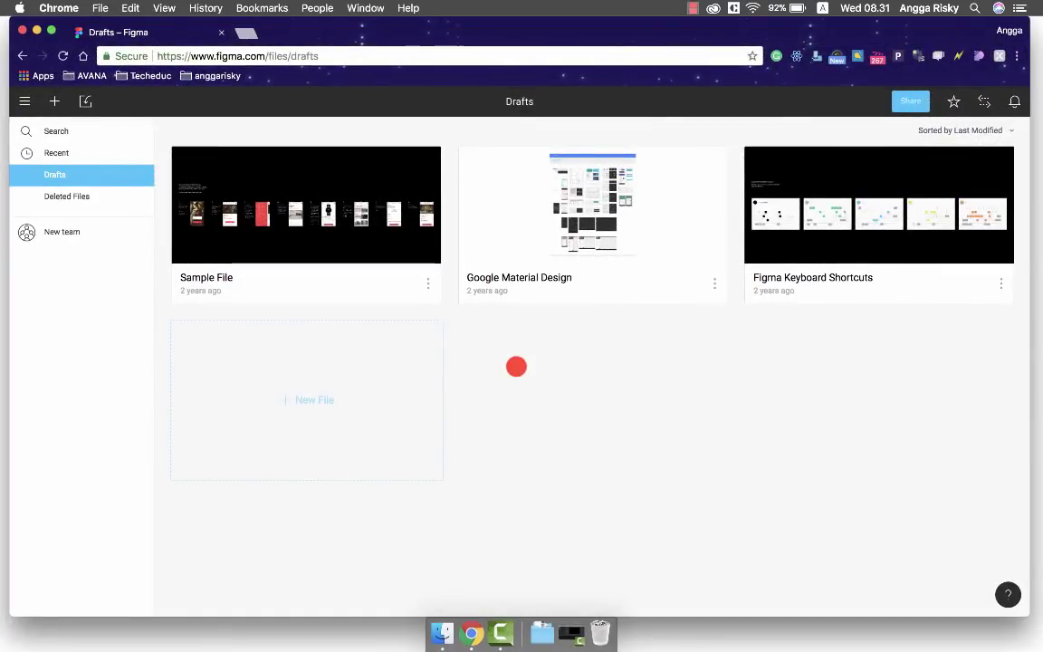
drag(1028, 20, 1024, 31)
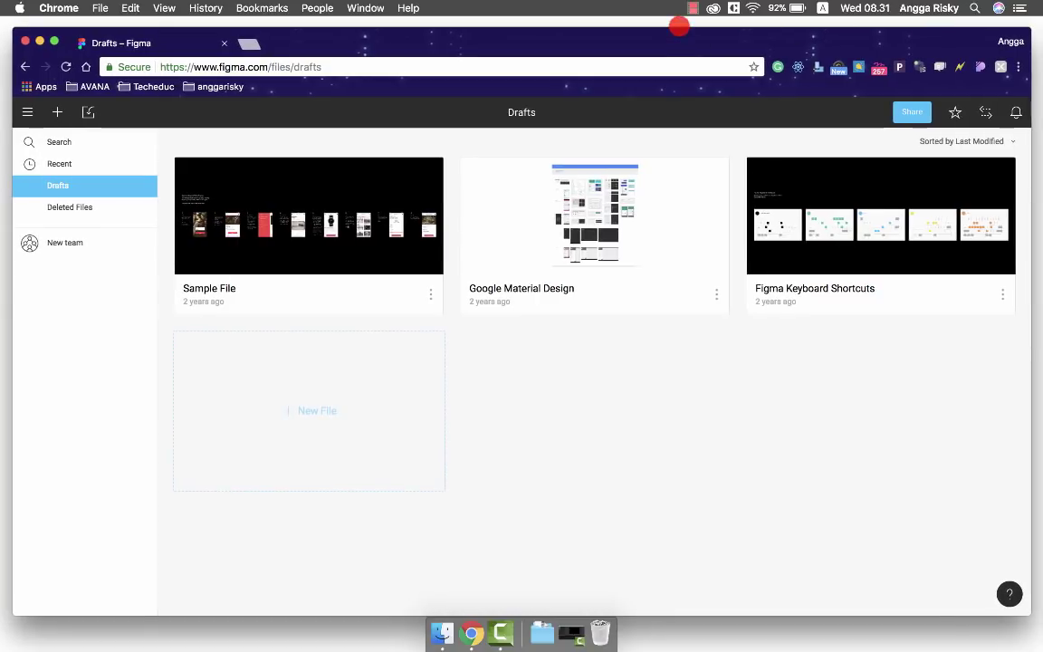
drag(631, 37, 625, 34)
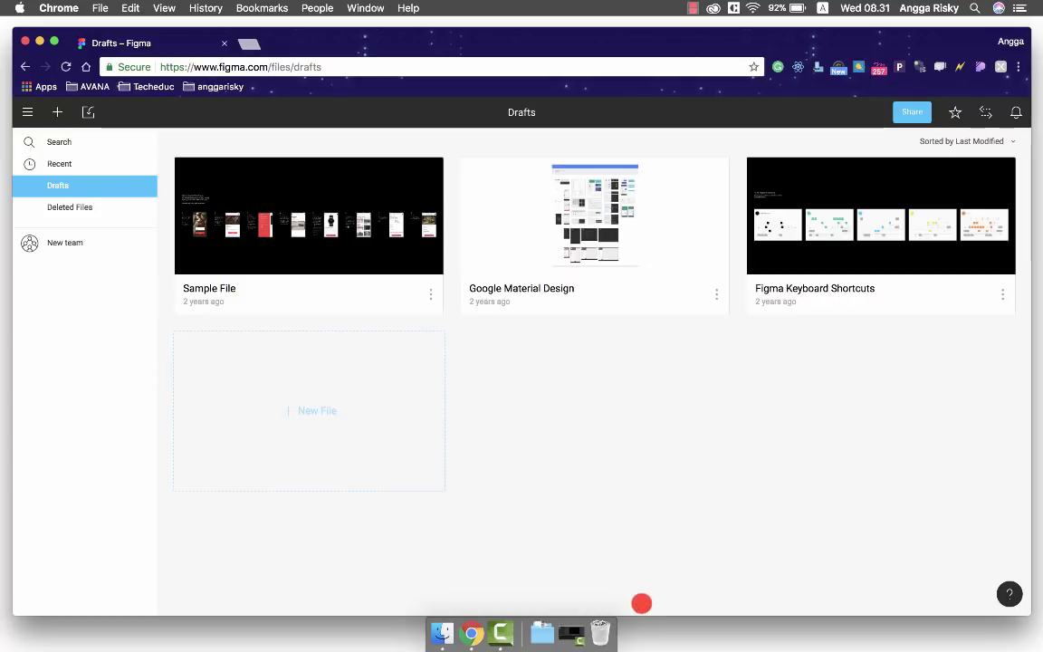
drag(639, 614, 643, 610)
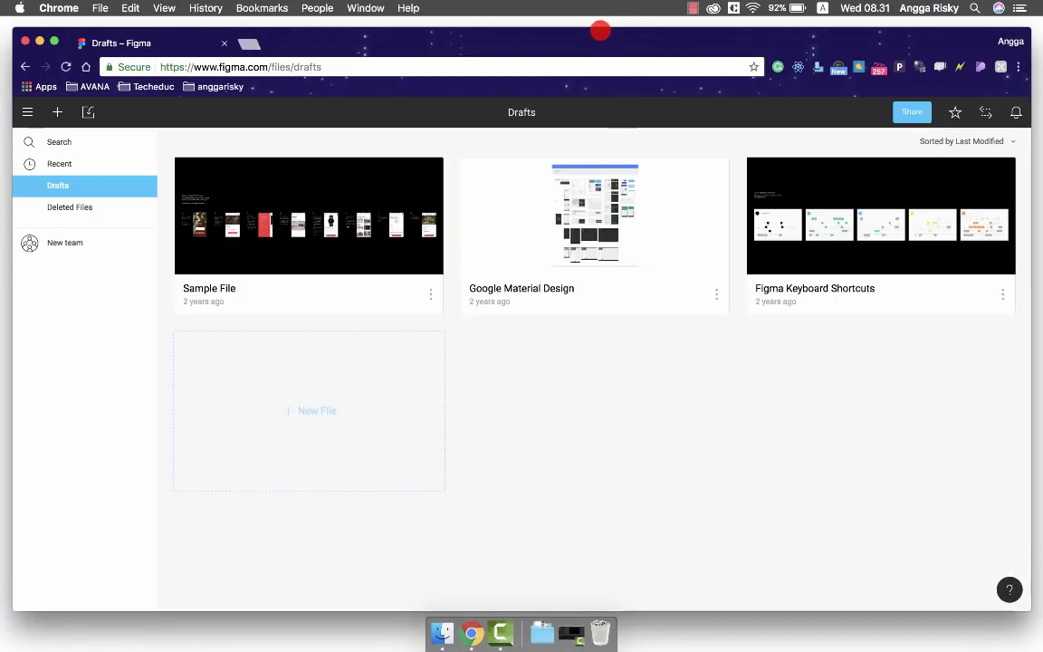
drag(601, 28, 600, 22)
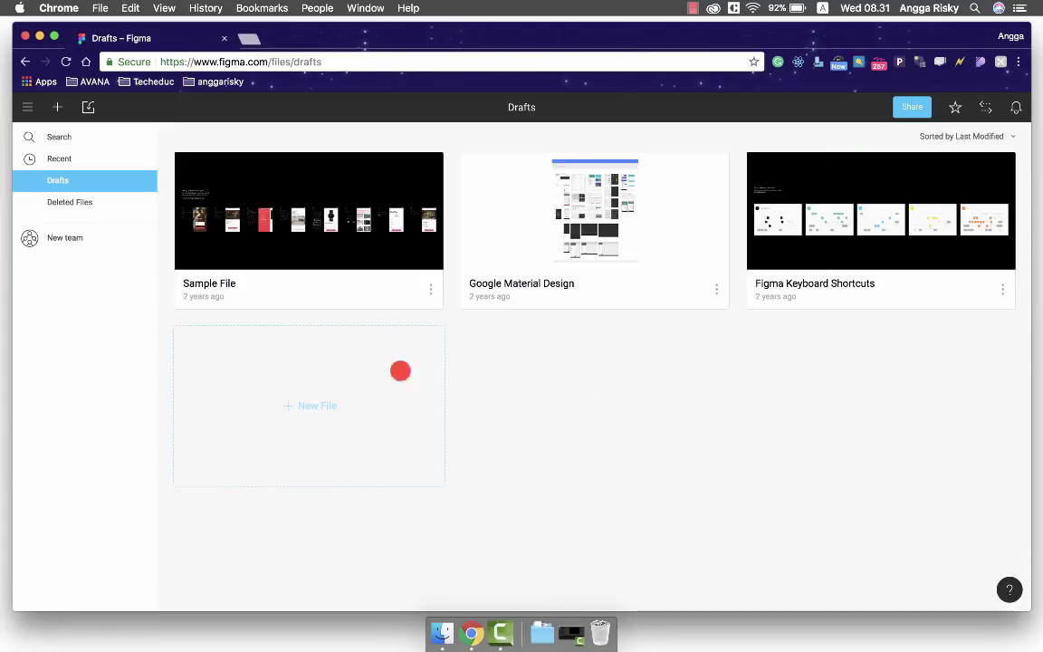
Create a new blank design file in Drafts and rename it 'Basic UI'
click(310, 402)
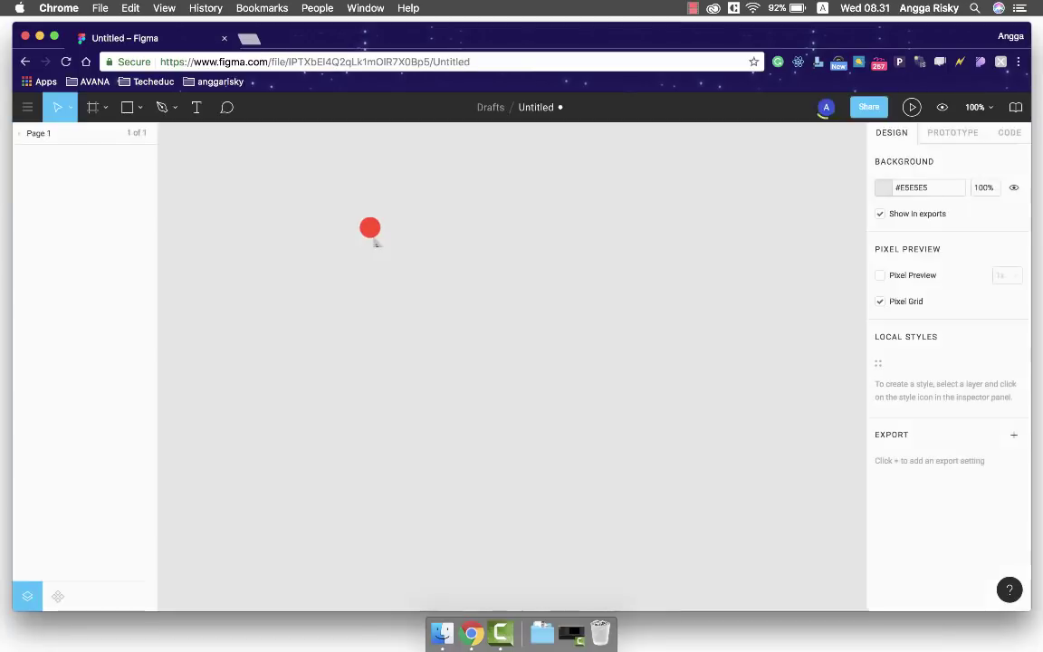
key(shift+super+2)
double_click(514, 107)
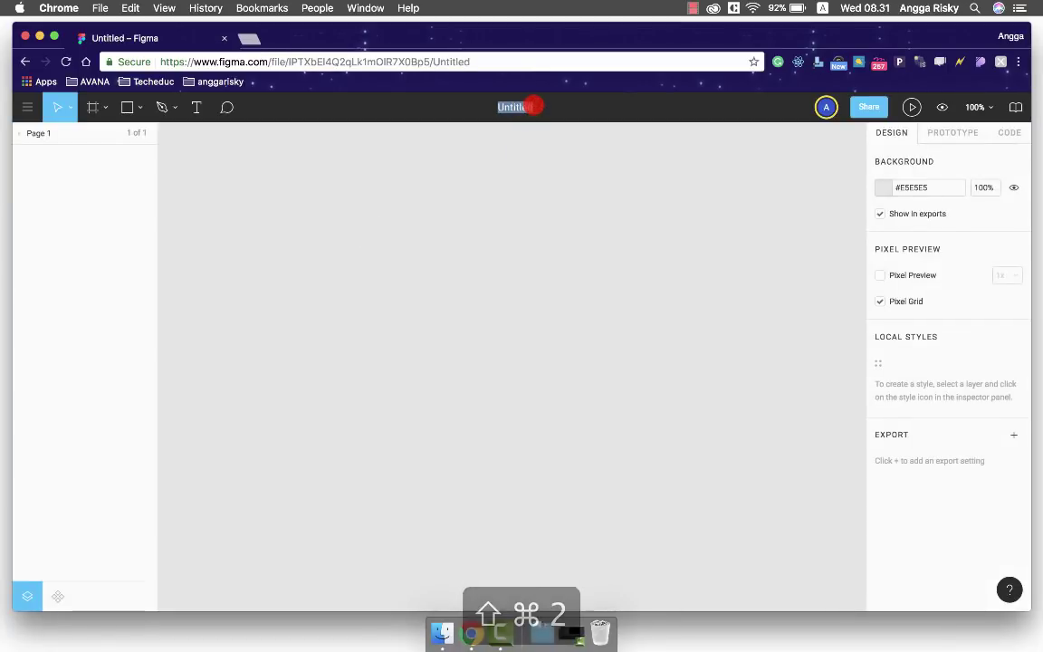
text(Basic UI)
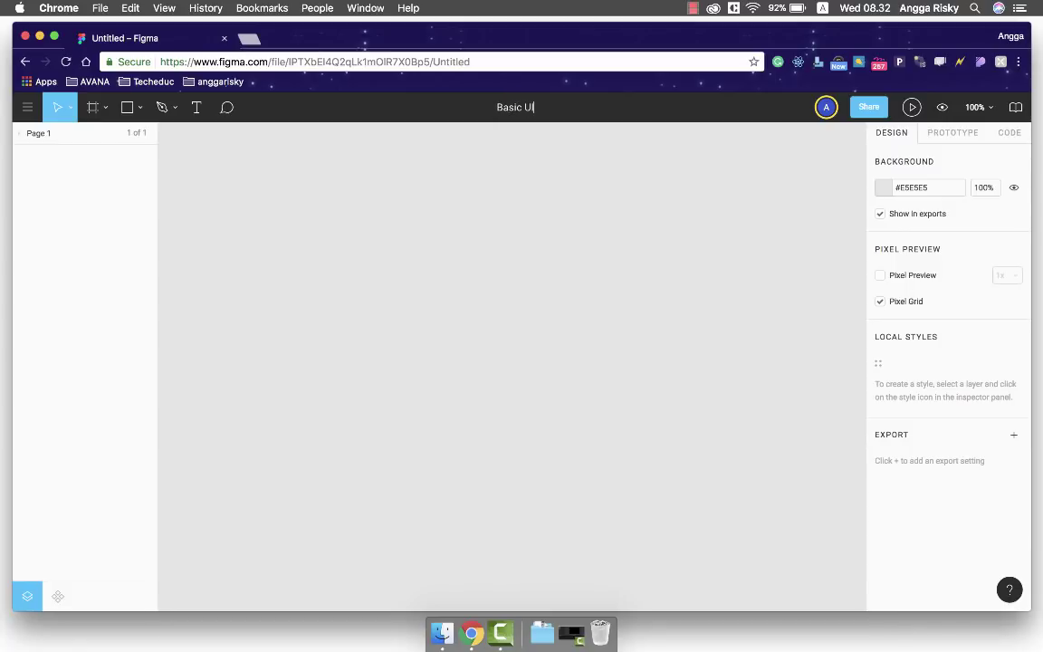
key(Return)
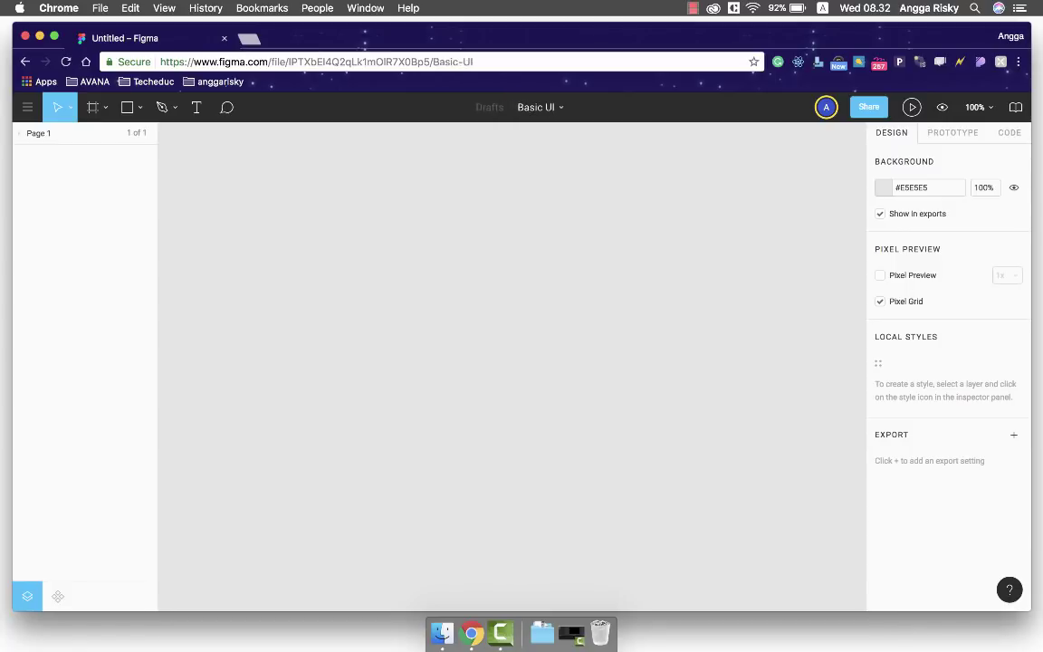
click(567, 212)
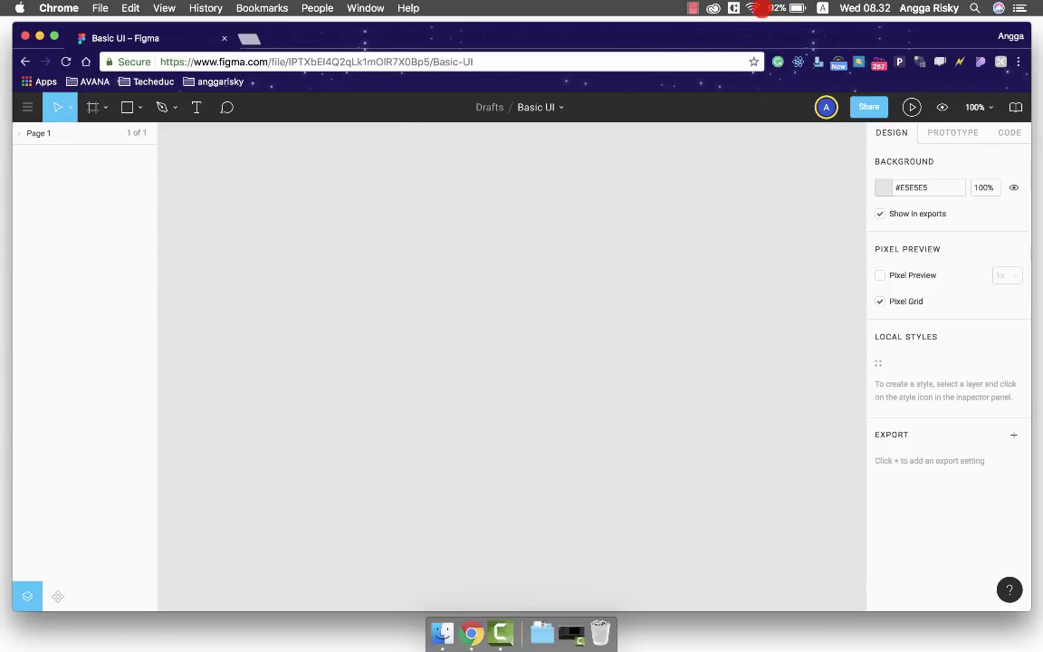
click(755, 9)
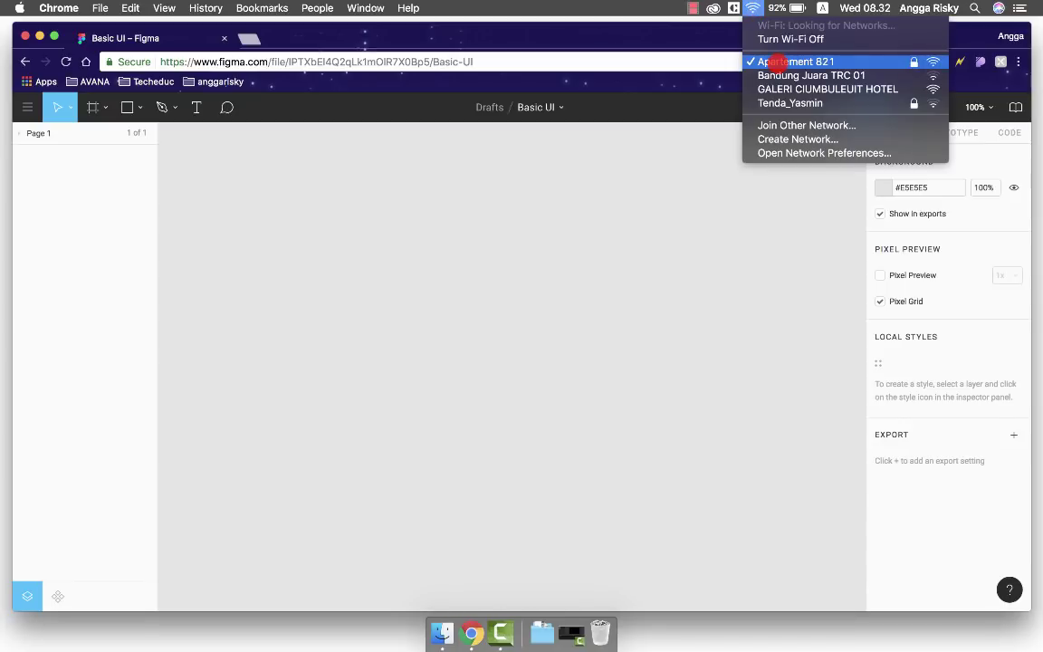
click(640, 181)
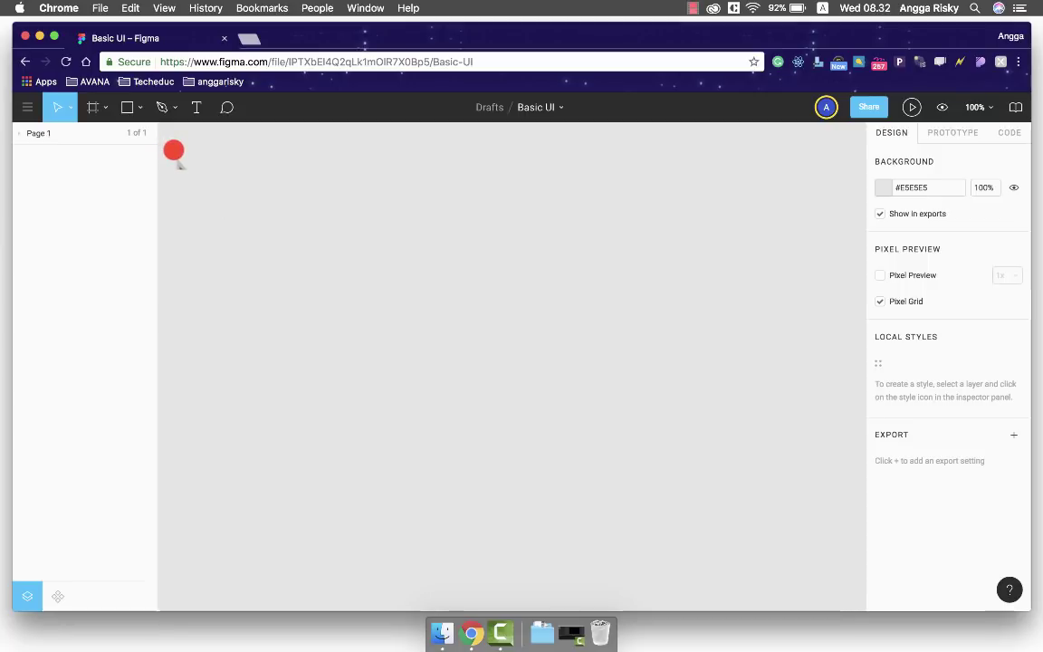
Add an iPhone SE preset frame (320 × 568) to the canvas
click(98, 107)
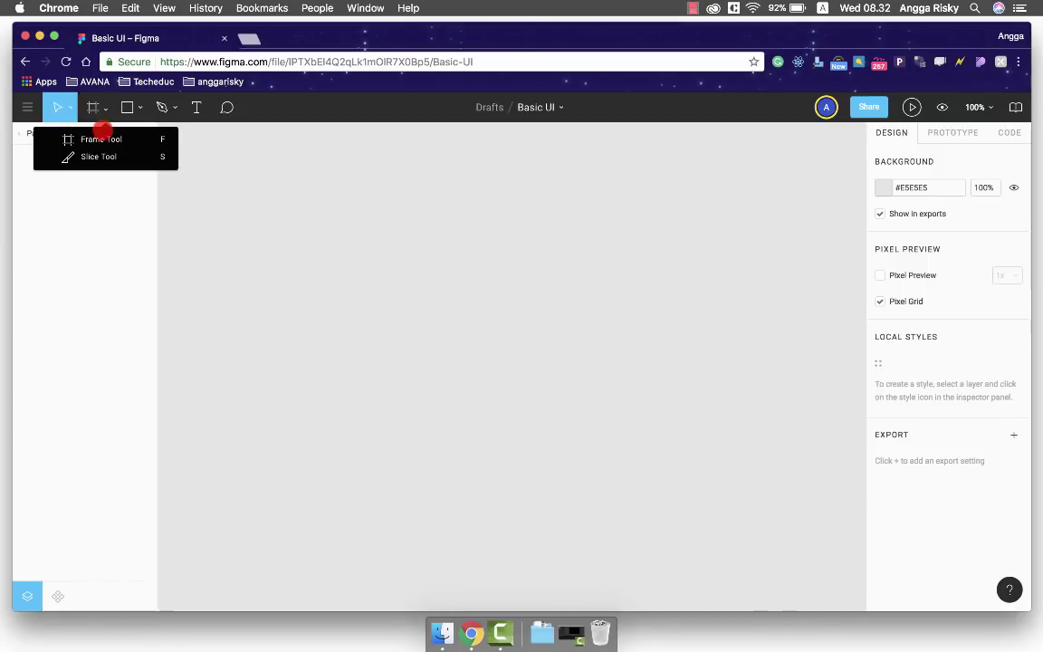
click(95, 109)
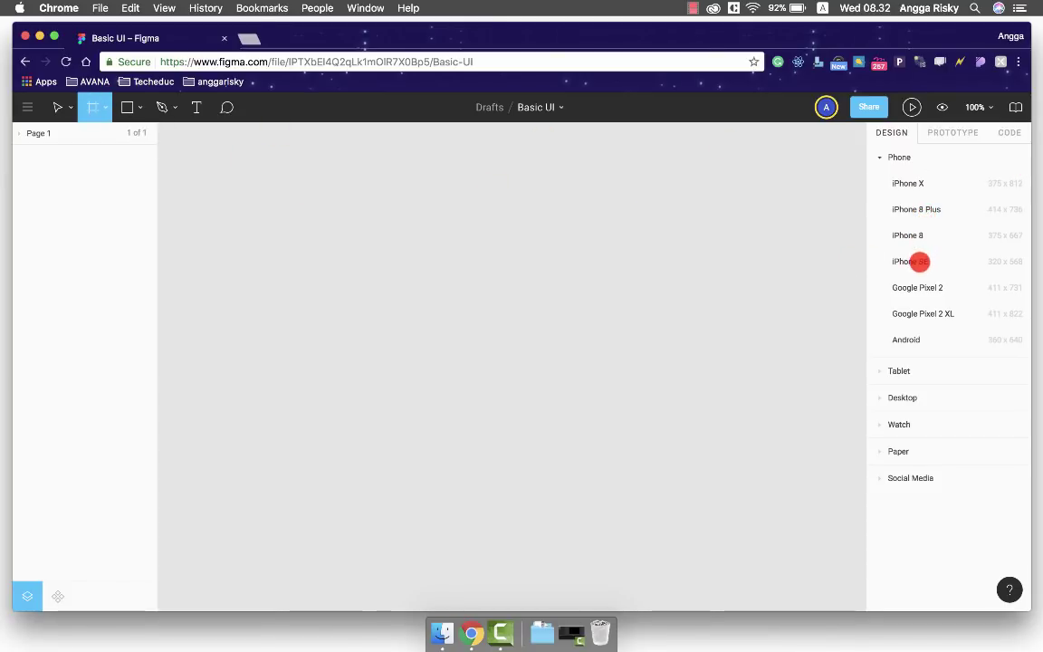
click(919, 260)
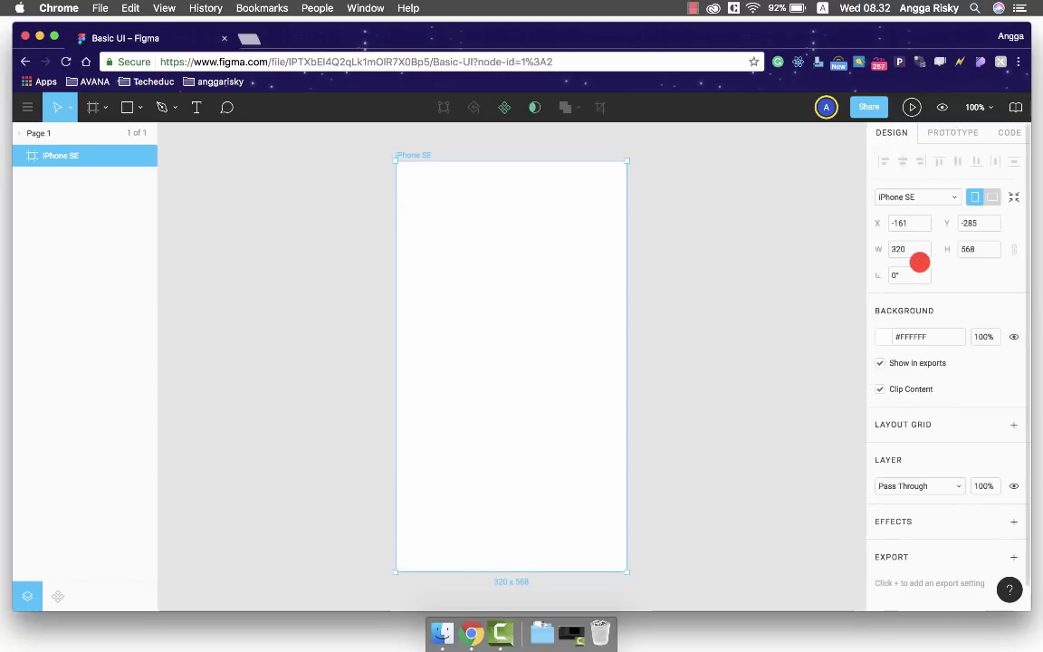
Rename the iPhone SE frame to 'Sign In Page'
double_click(410, 153)
text(Sign I)
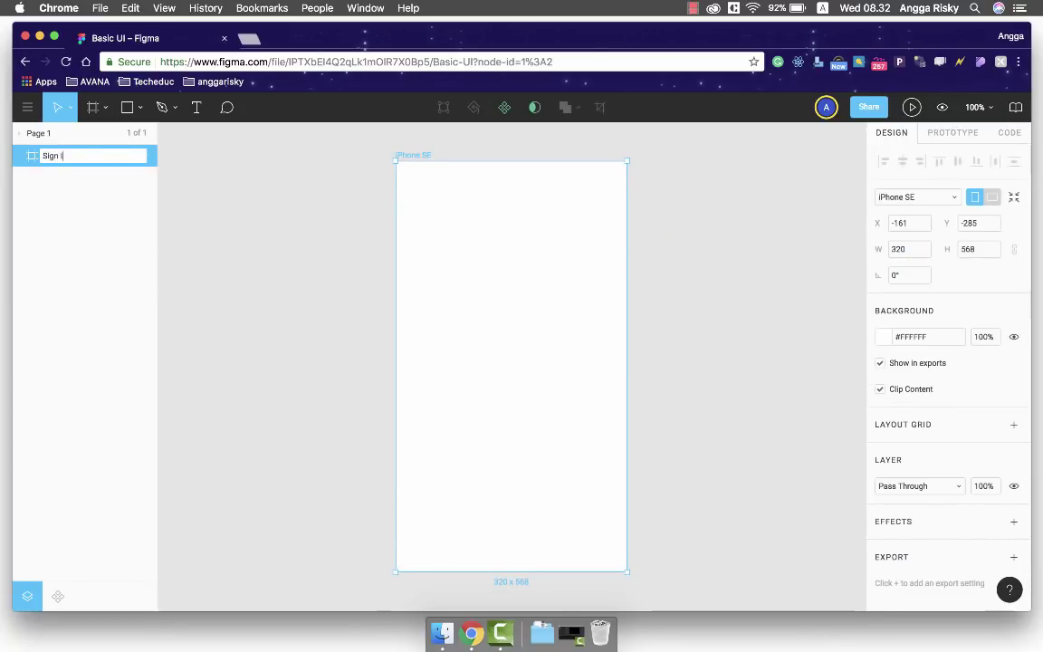
text(n Page)
key(Return)
click(365, 222)
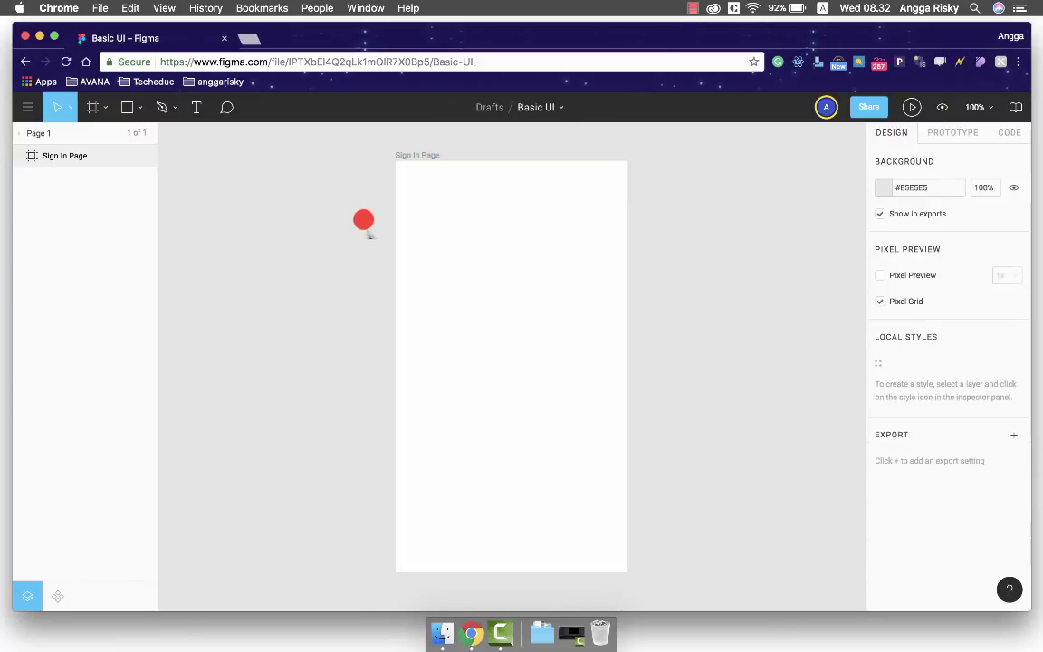
click(418, 155)
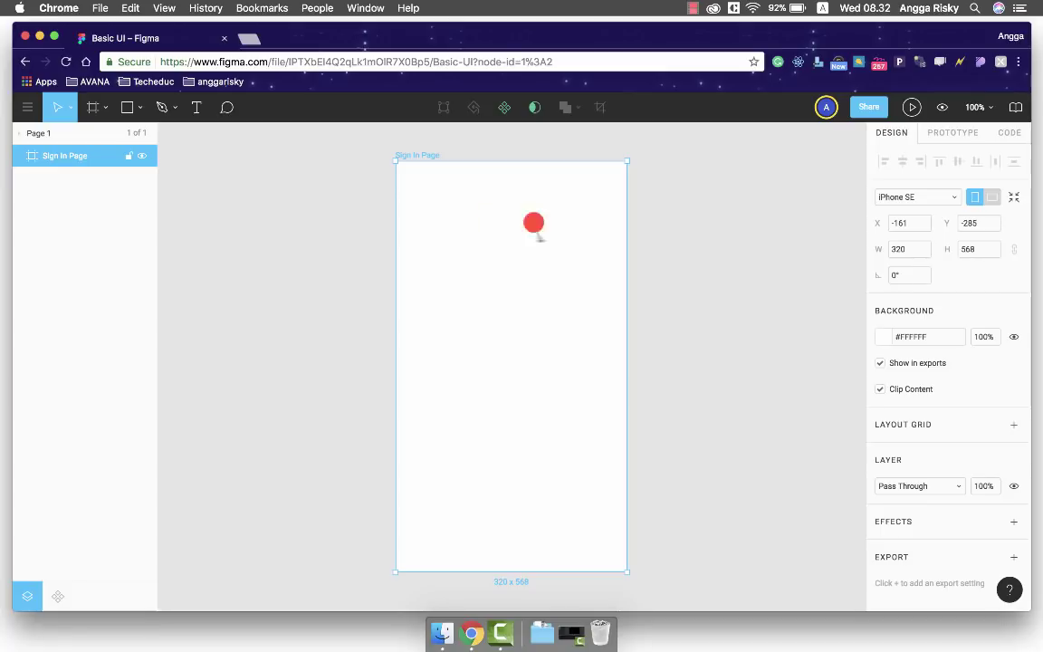
click(663, 214)
click(412, 154)
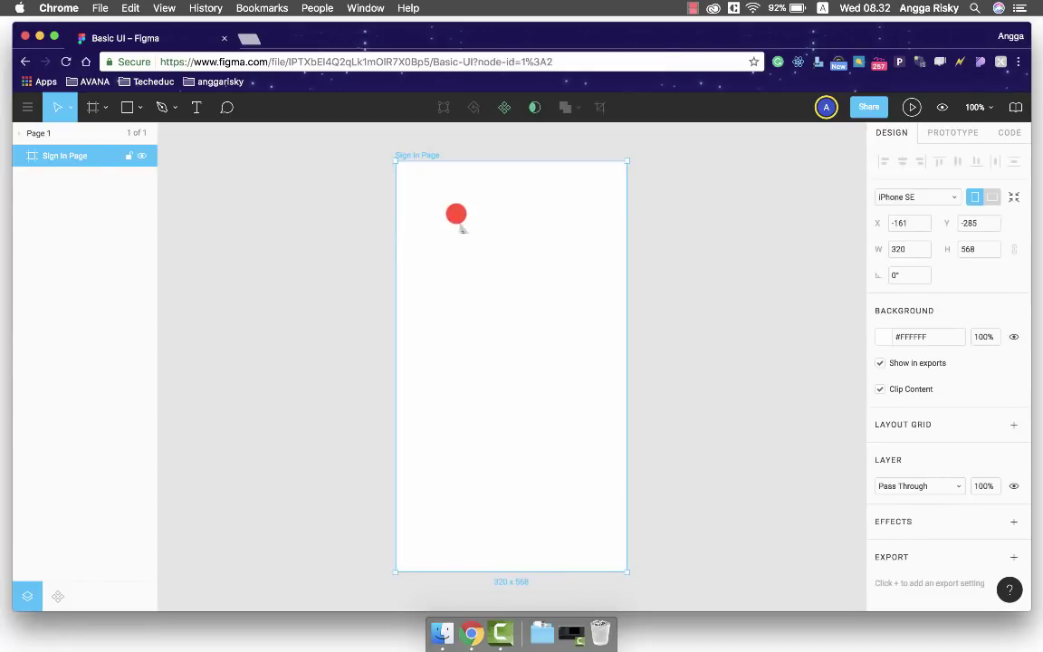
scroll(456, 214, right, 2)
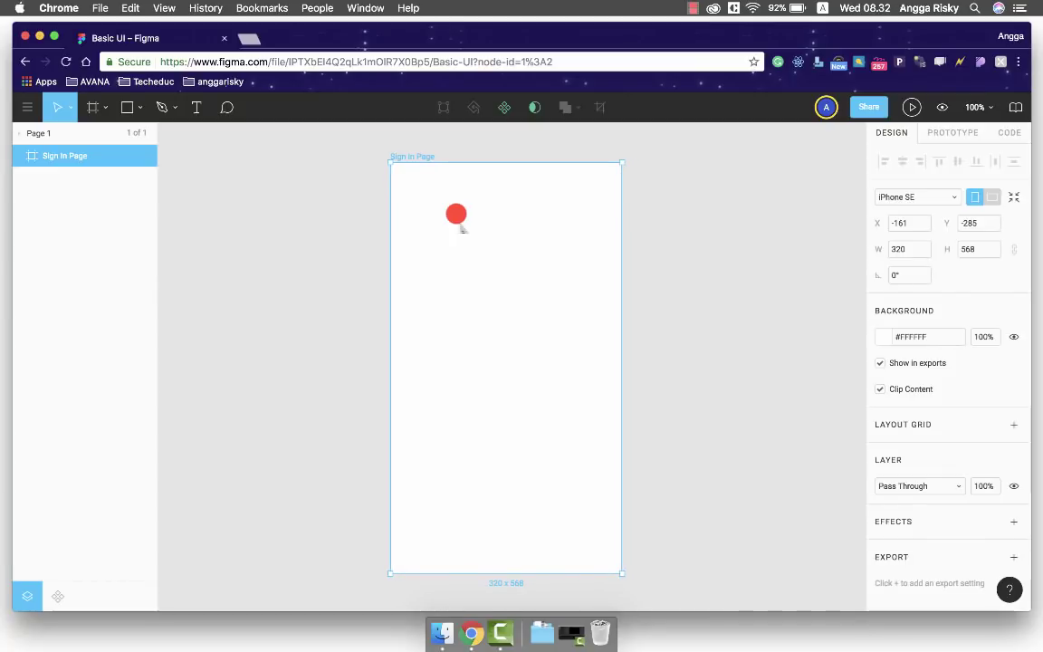
Draw a 320 × 230 grey rectangle across the top of Sign In Page
click(143, 107)
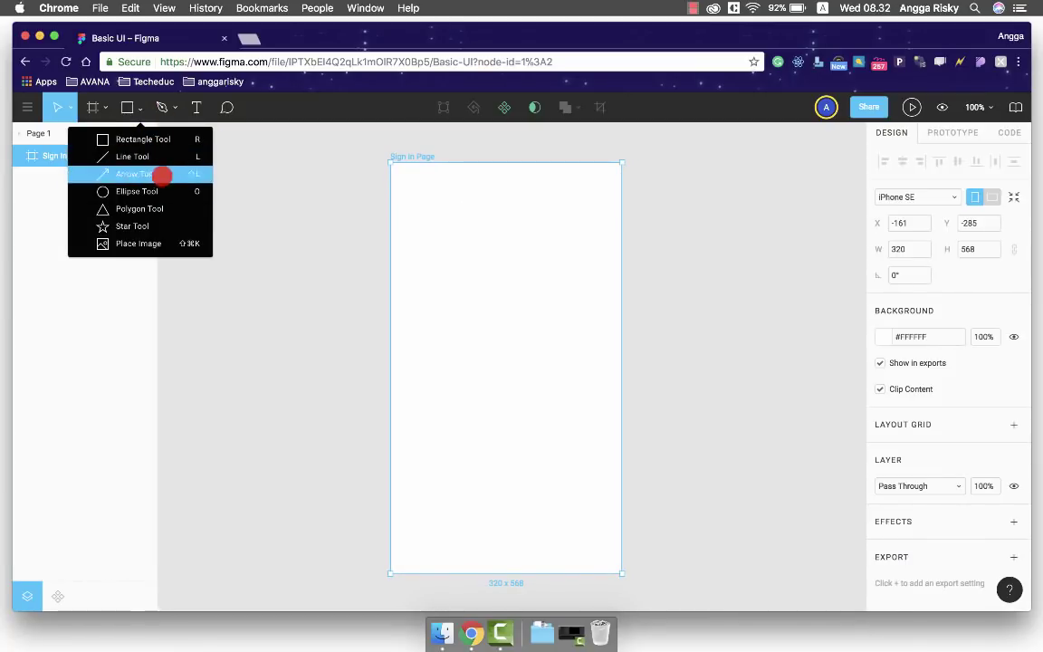
click(128, 105)
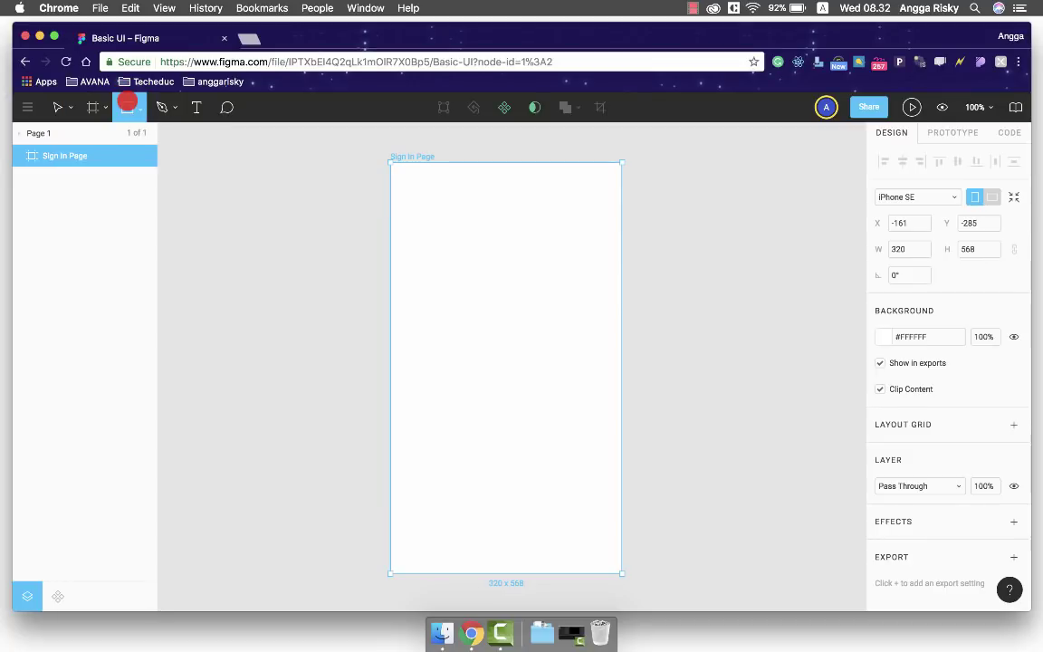
click(132, 105)
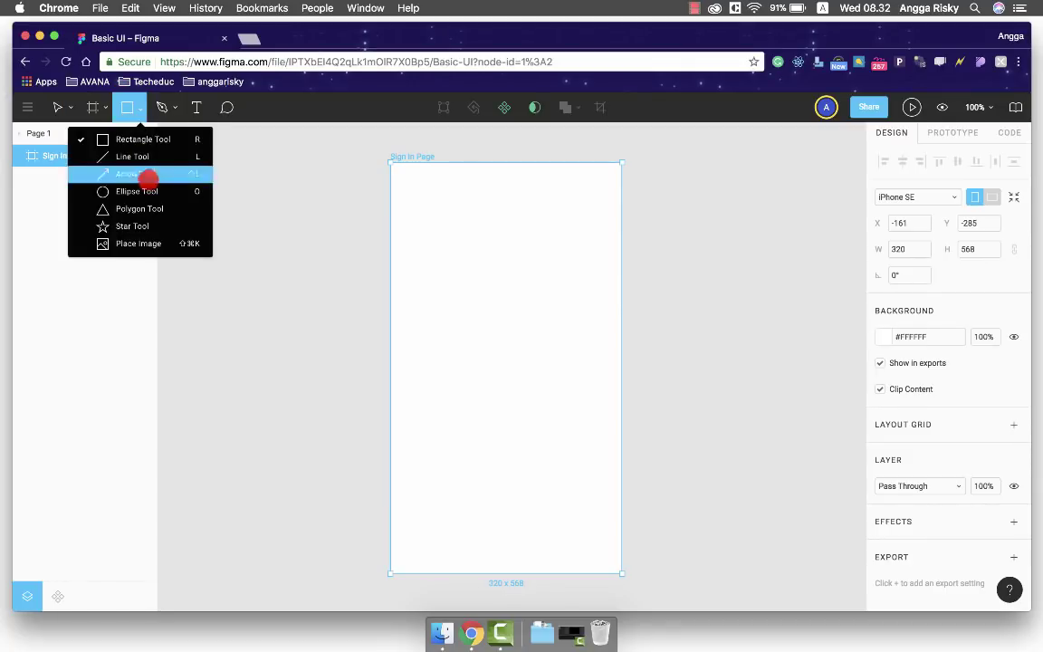
click(129, 105)
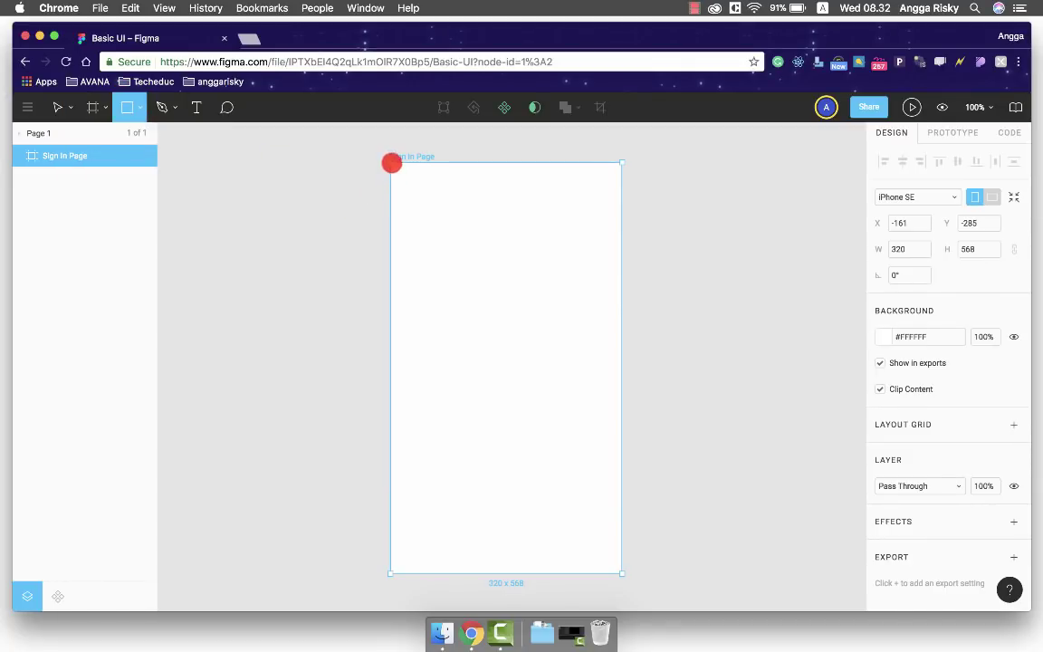
drag(391, 163, 622, 329)
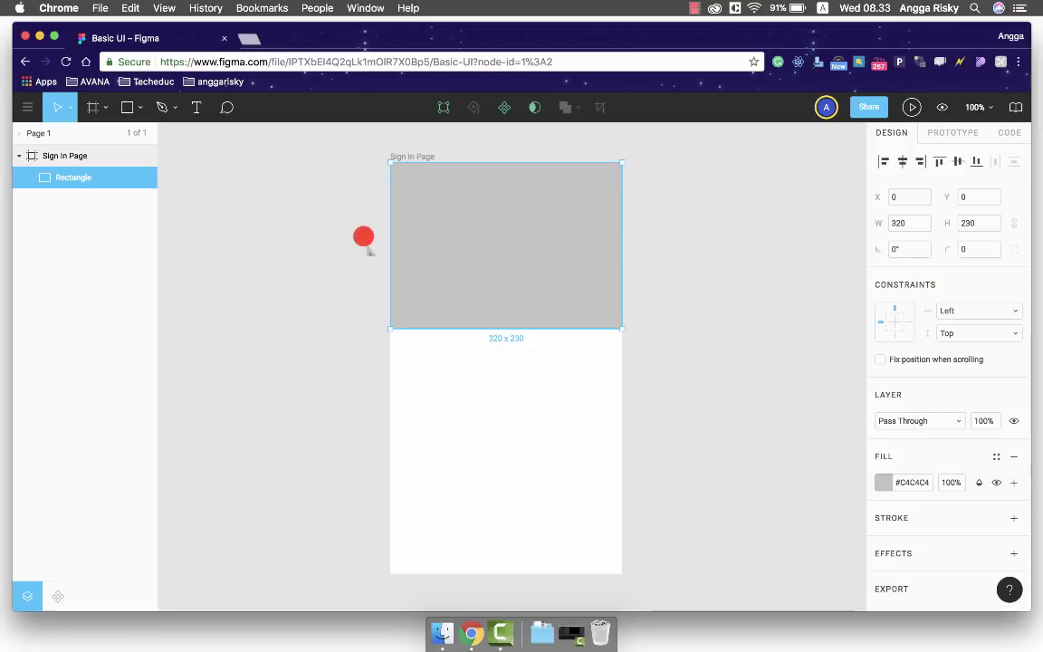
Group the rectangle and name the group 'header'
key(super+g)
double_click(70, 178)
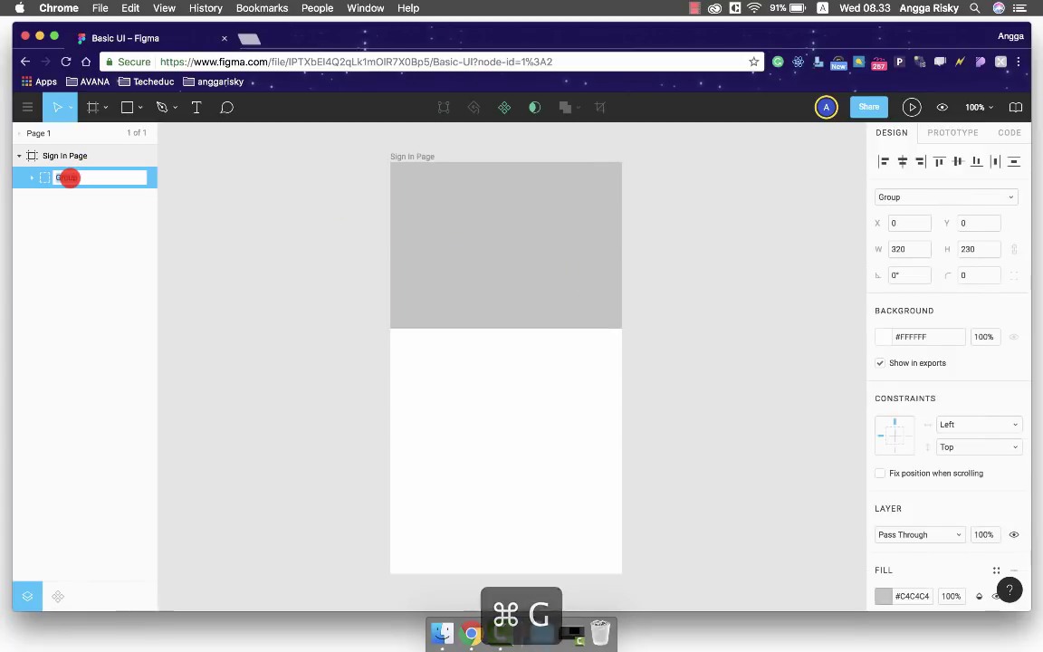
text(header)
key(Return)
click(33, 178)
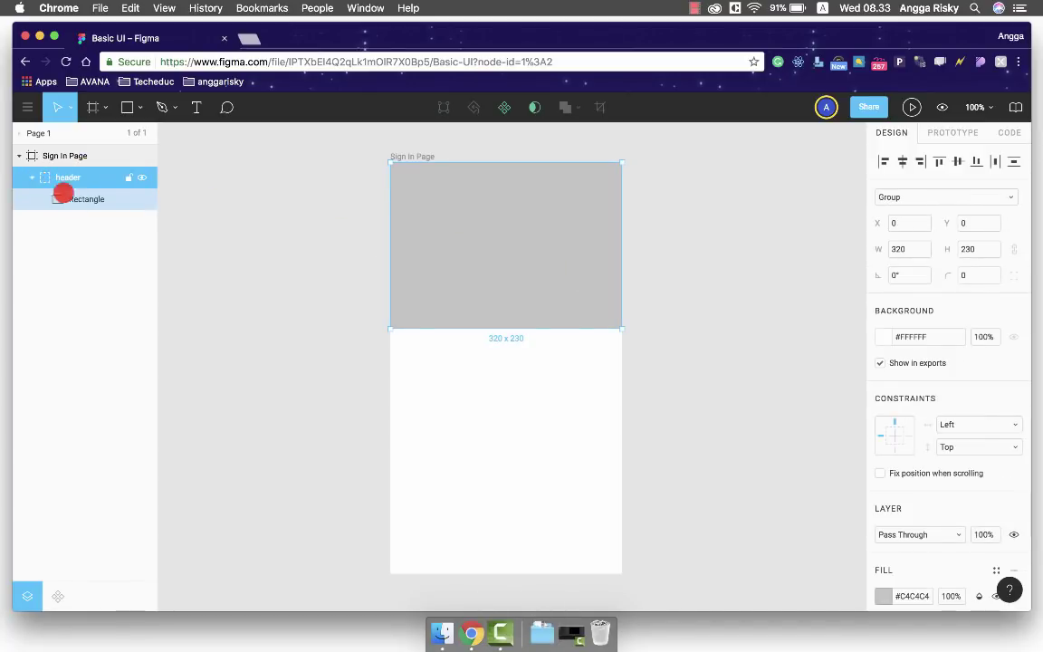
click(77, 199)
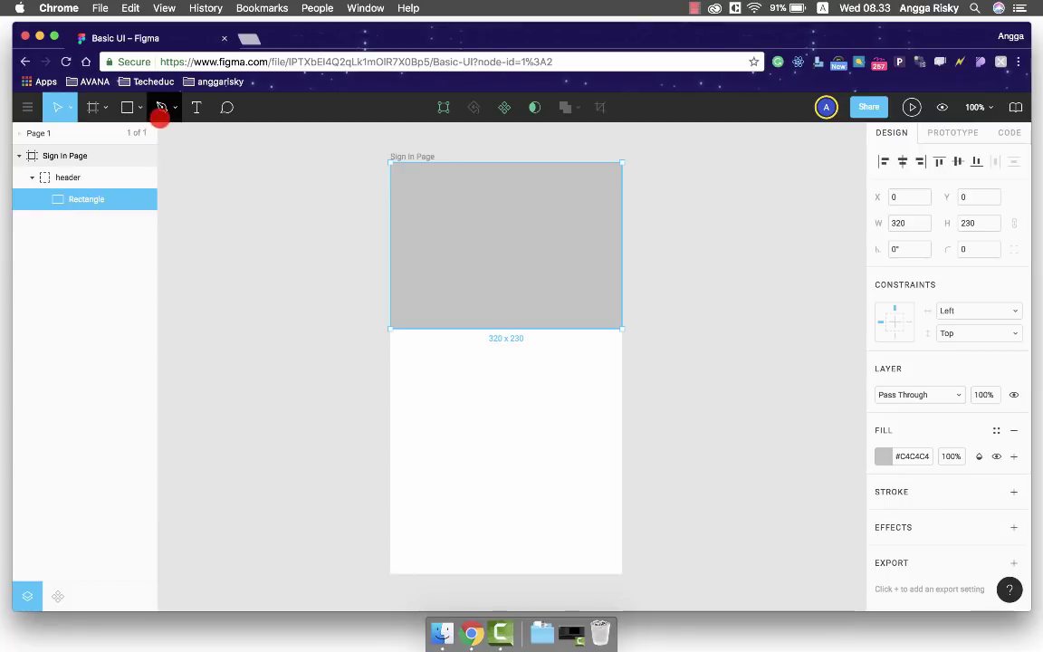
Draw a closed wavy path over the header with the Pen tool
click(160, 108)
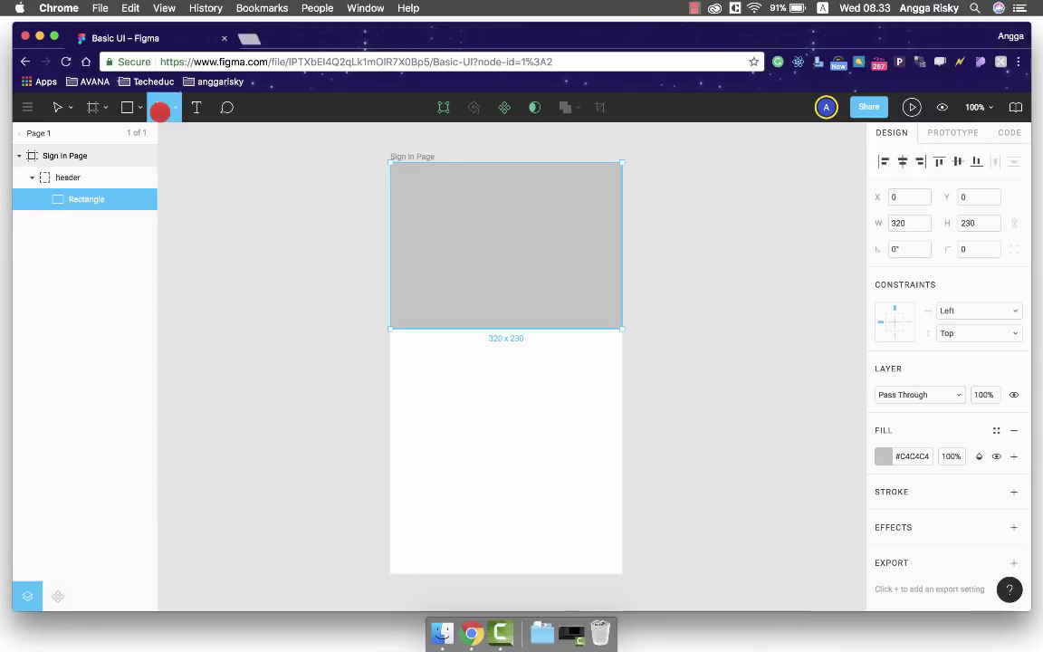
click(637, 155)
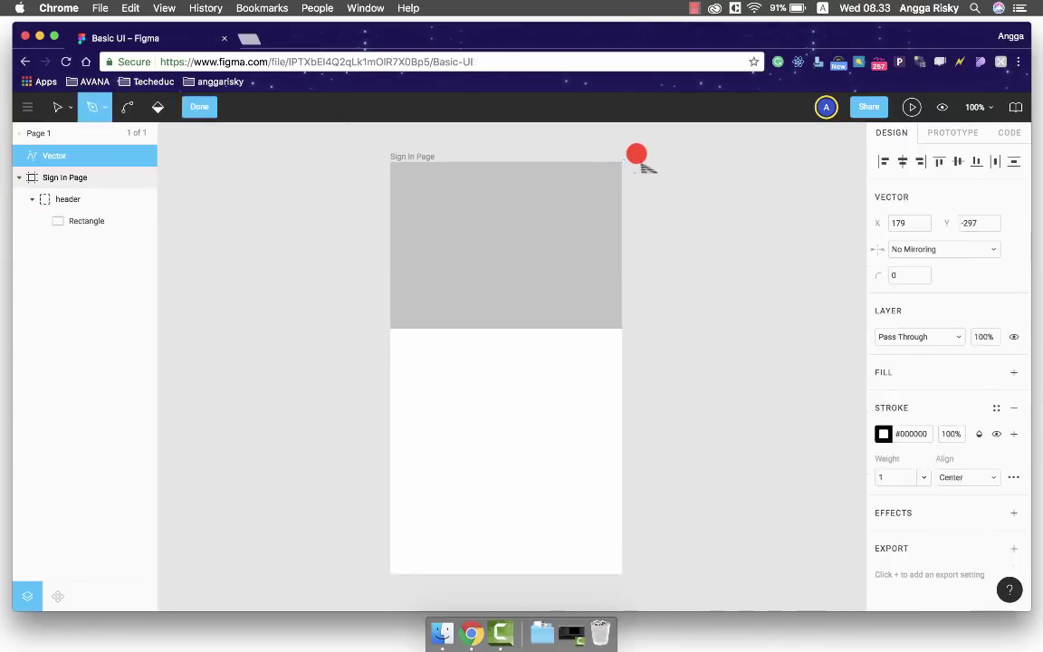
drag(535, 277, 438, 266)
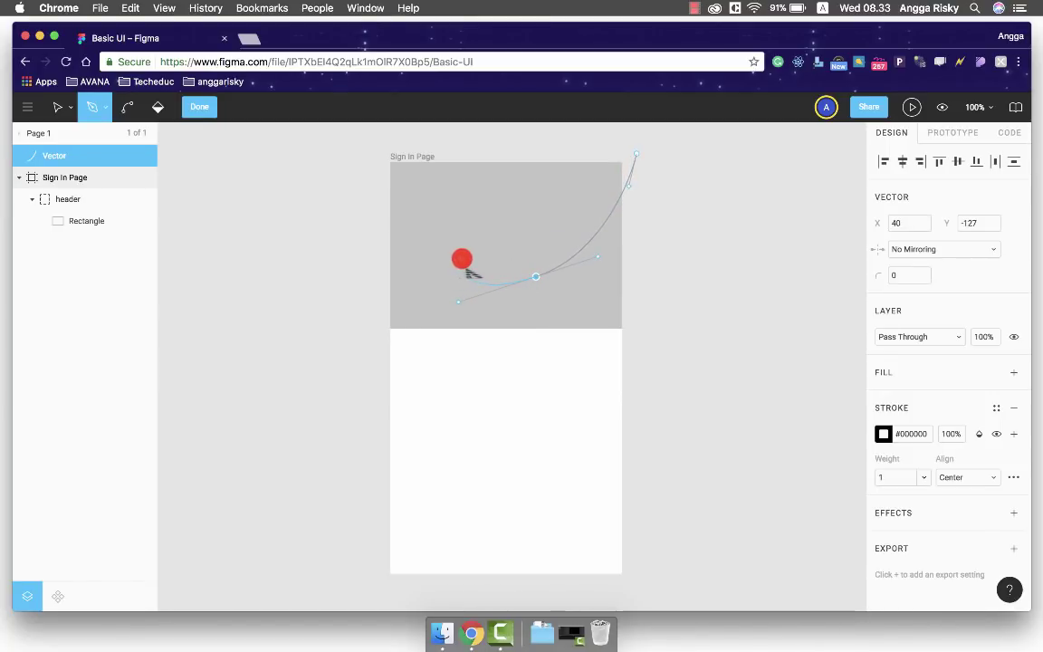
drag(452, 264, 416, 266)
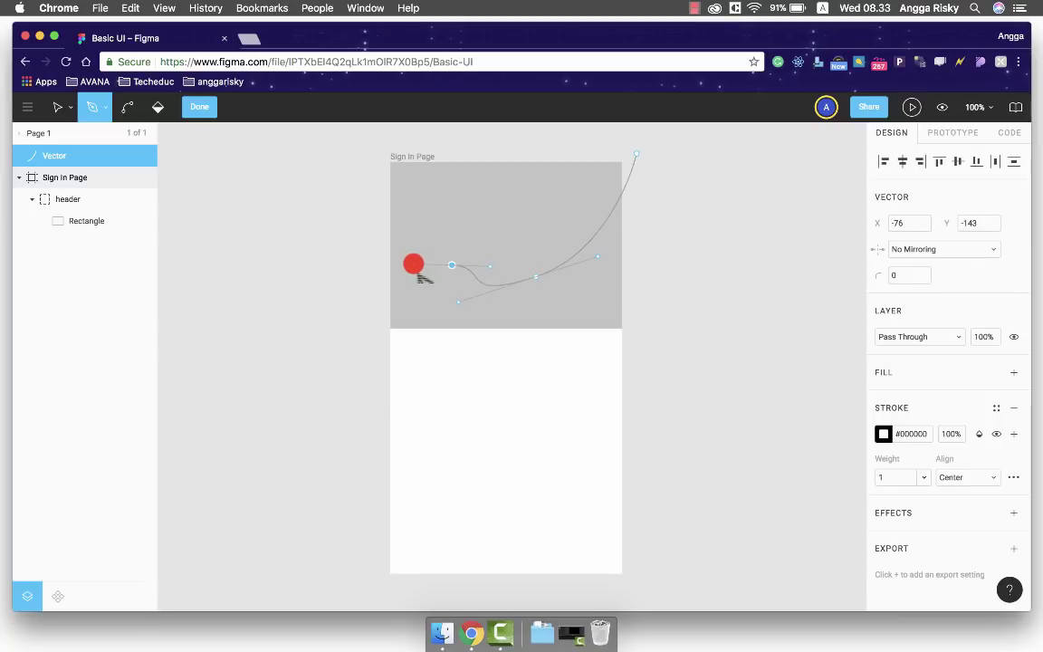
mouse_move(366, 307)
mouse_down()
mouse_move(305, 237)
mouse_move(316, 289)
mouse_up()
drag(371, 140, 378, 134)
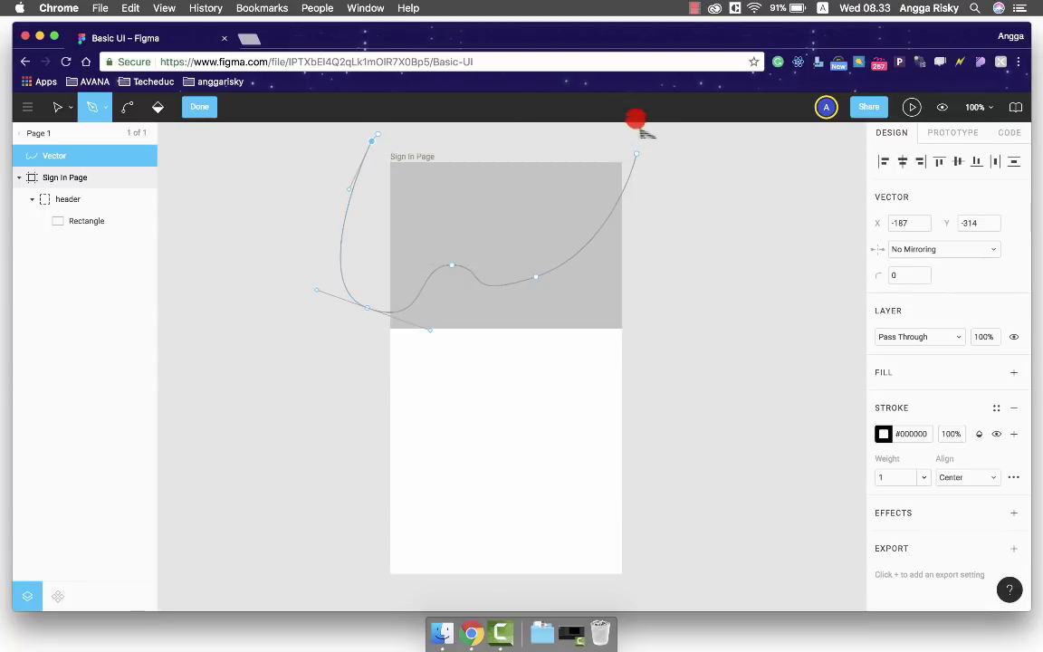
click(637, 154)
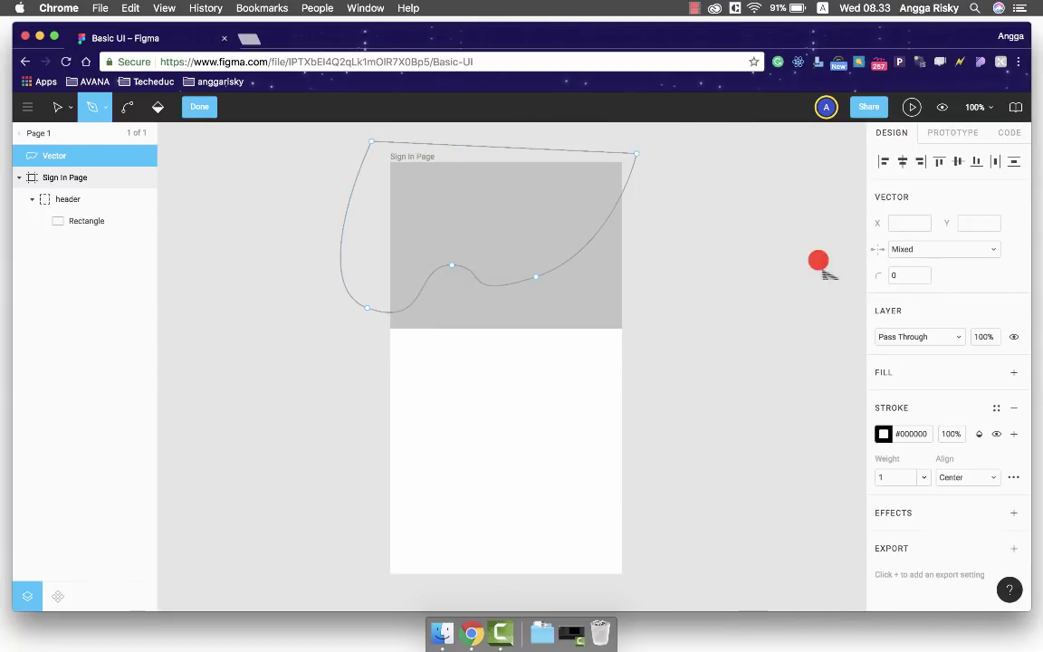
Remove the wave's stroke, give it a grey #C4C4C4 fill, and move it into header
click(1013, 407)
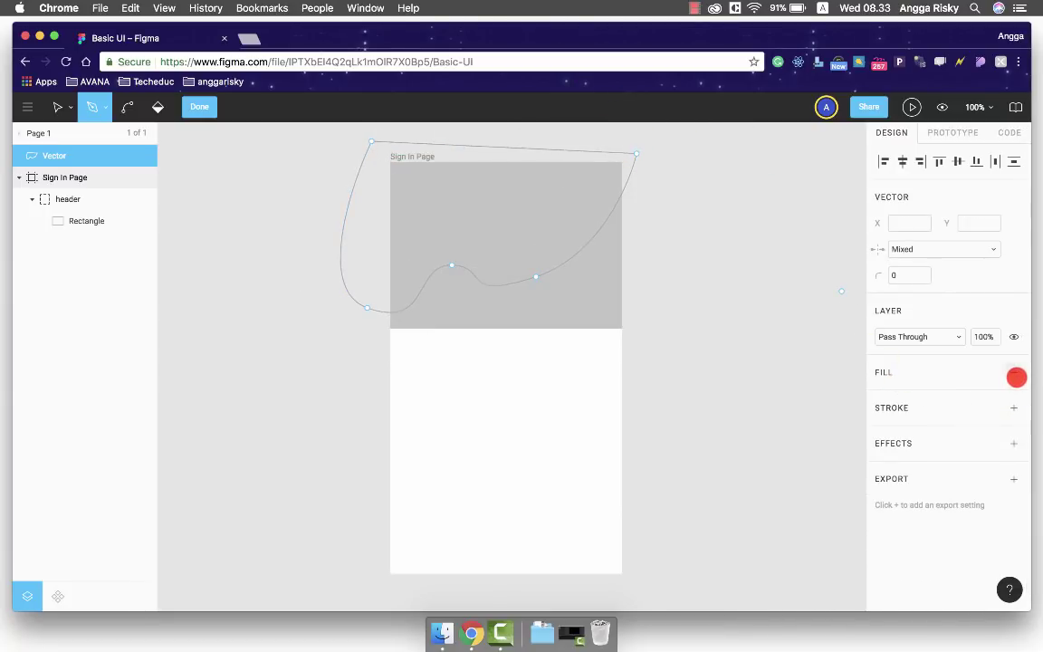
click(1014, 373)
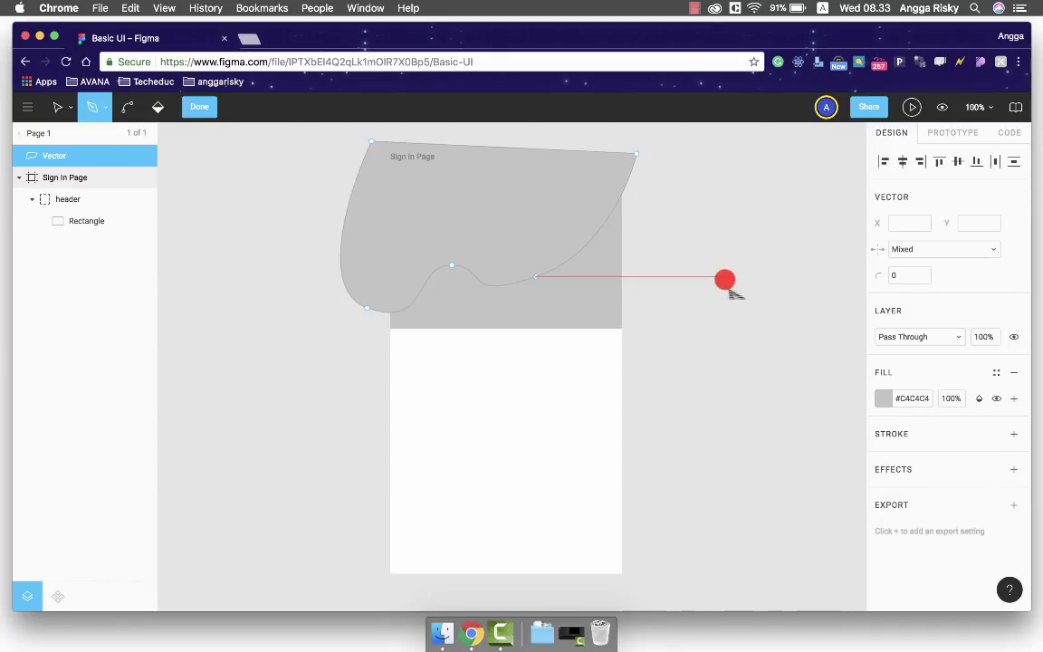
drag(68, 168, 56, 201)
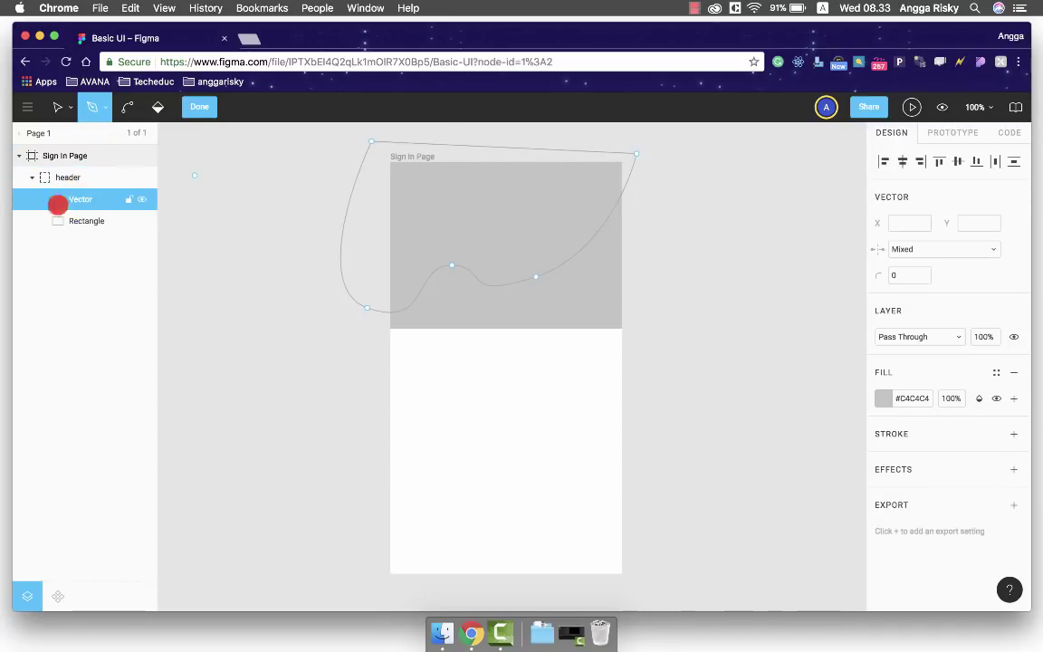
key(v)
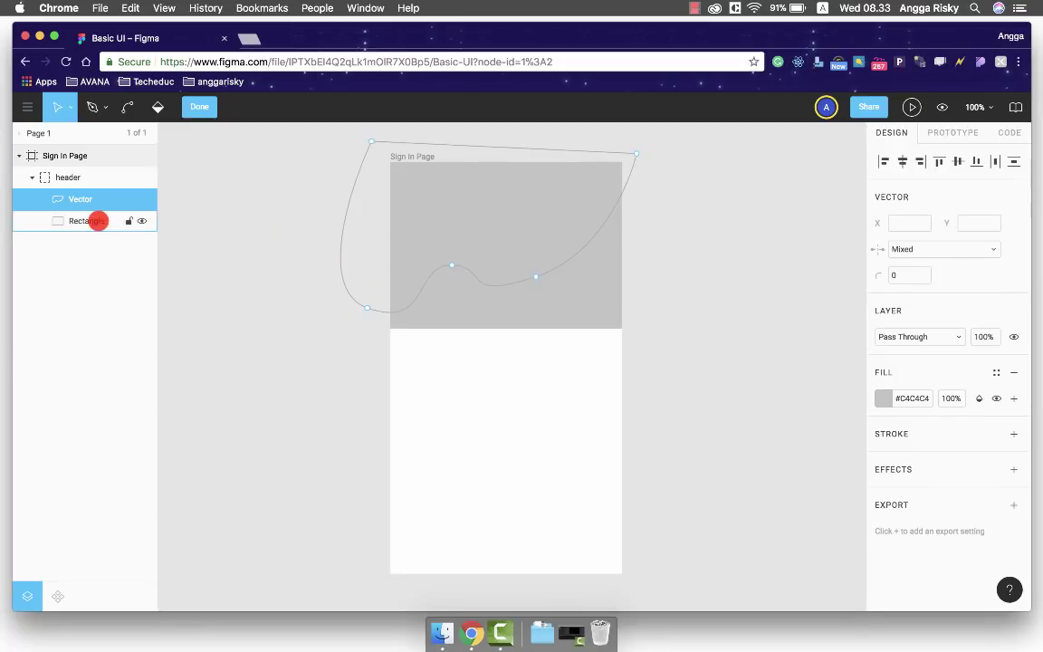
Stretch the wave vector to 409 × 269 and fill it blue #587AAE
click(95, 220)
click(86, 199)
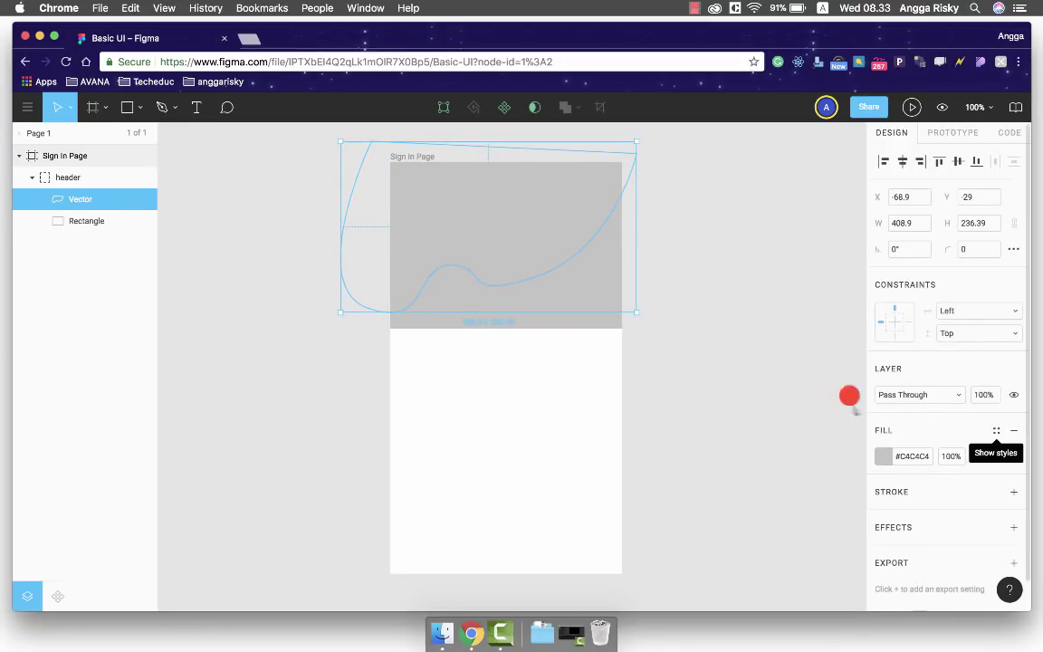
drag(477, 310, 478, 336)
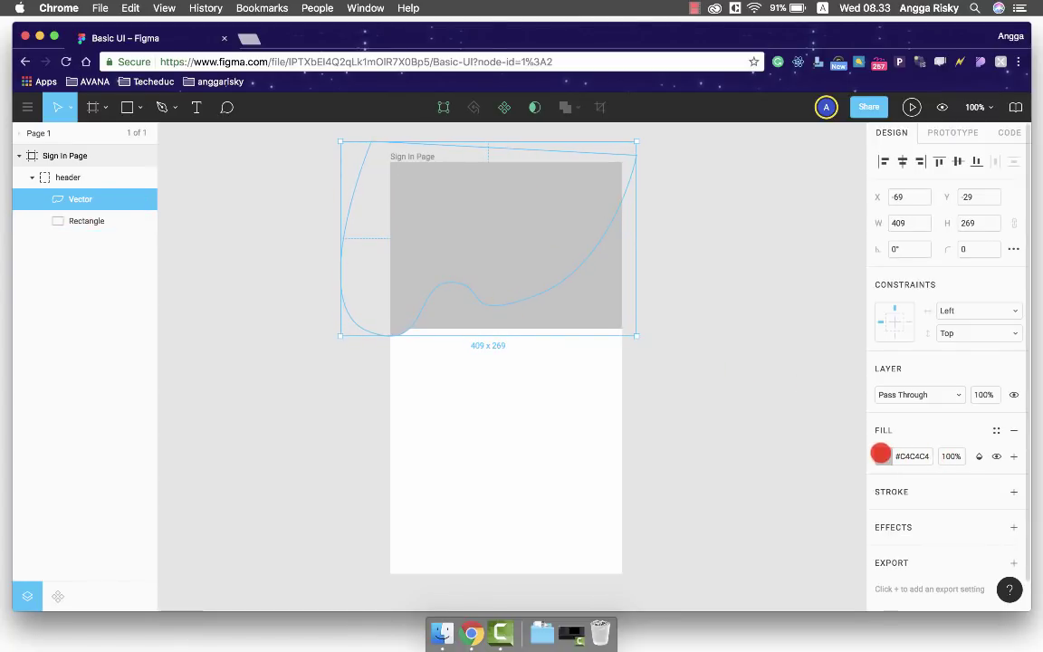
click(881, 454)
click(815, 424)
click(783, 297)
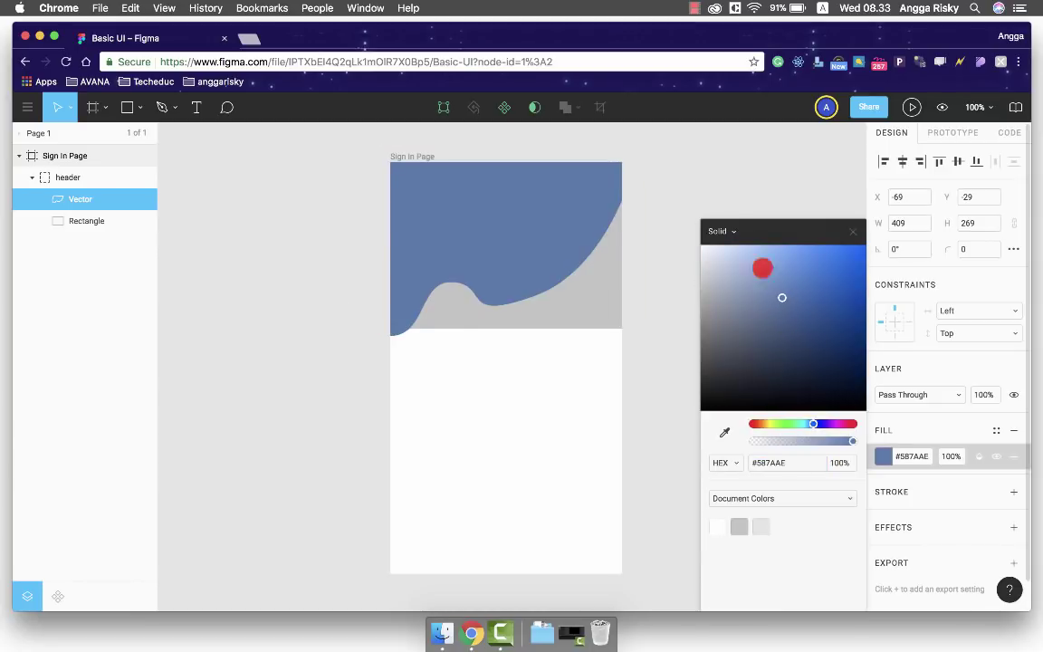
click(717, 168)
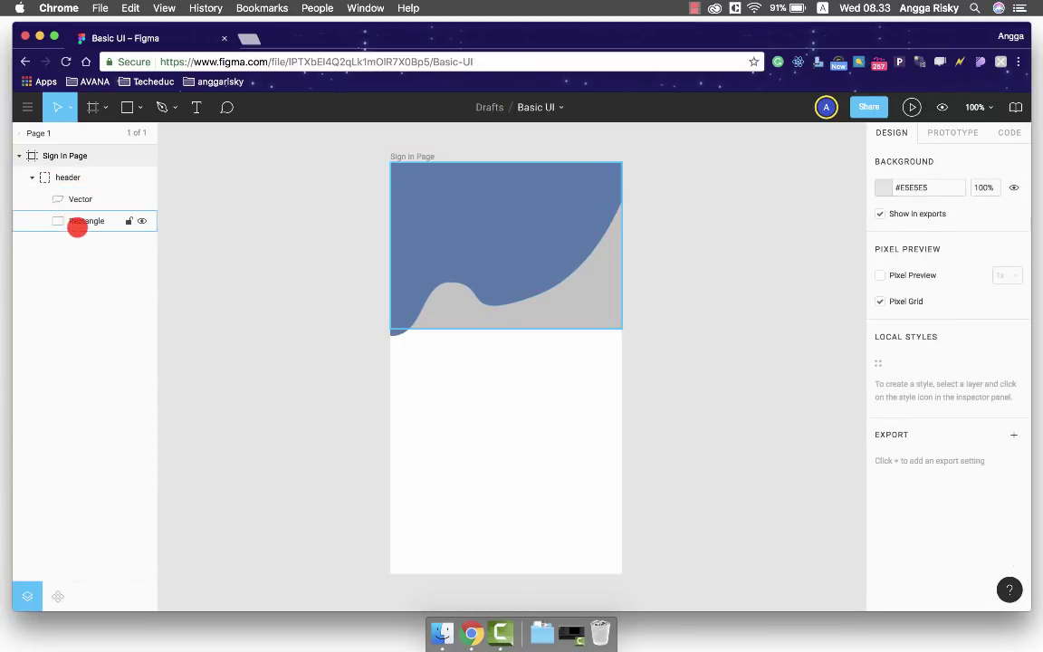
Use the header's grey Rectangle as a mask for the wave
click(64, 220)
right_click(80, 217)
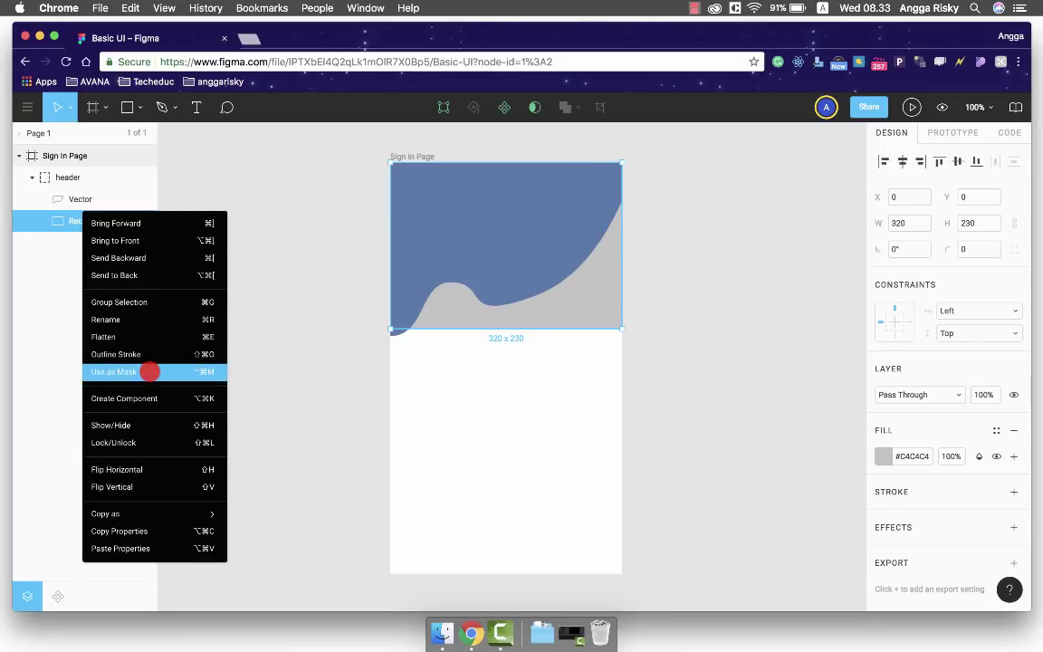
click(149, 371)
click(284, 333)
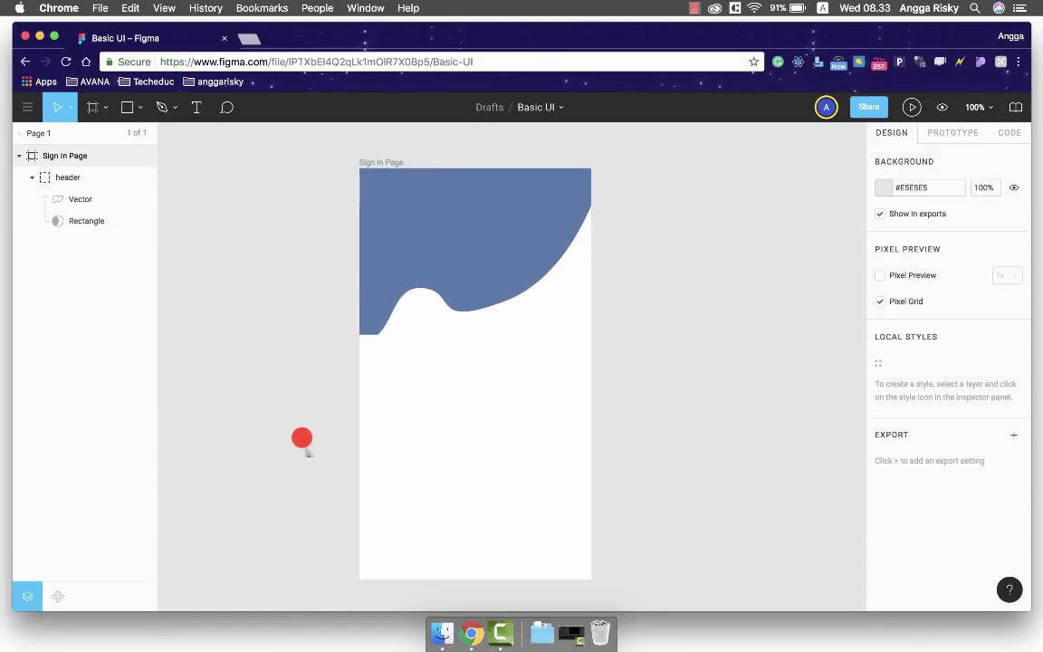
Shorten the masked wave vector to 259 high
click(78, 200)
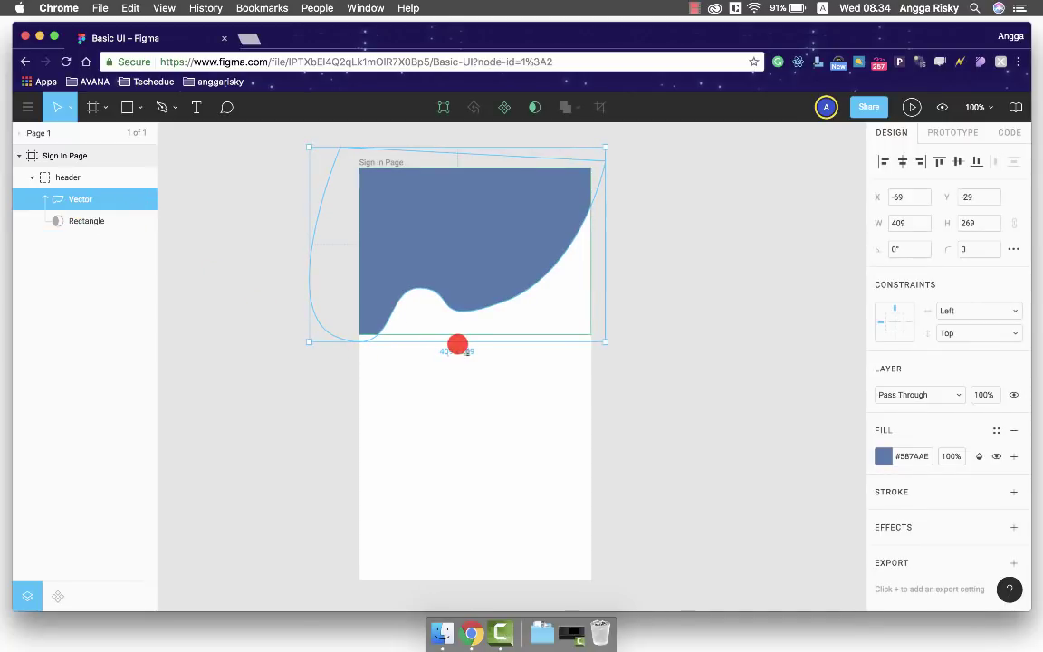
drag(457, 342, 455, 335)
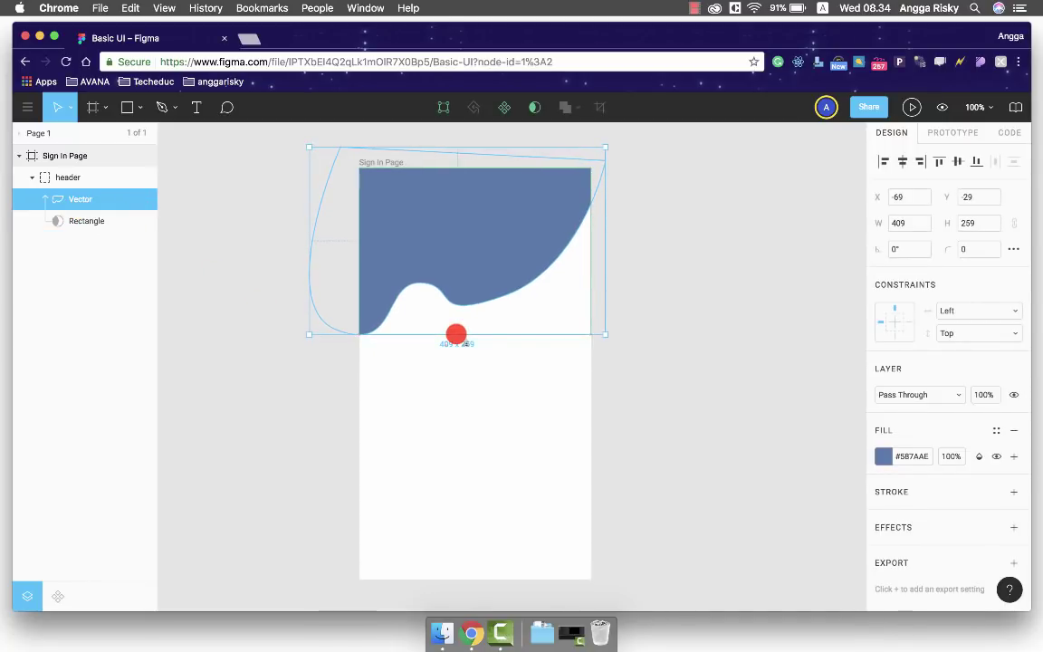
click(658, 317)
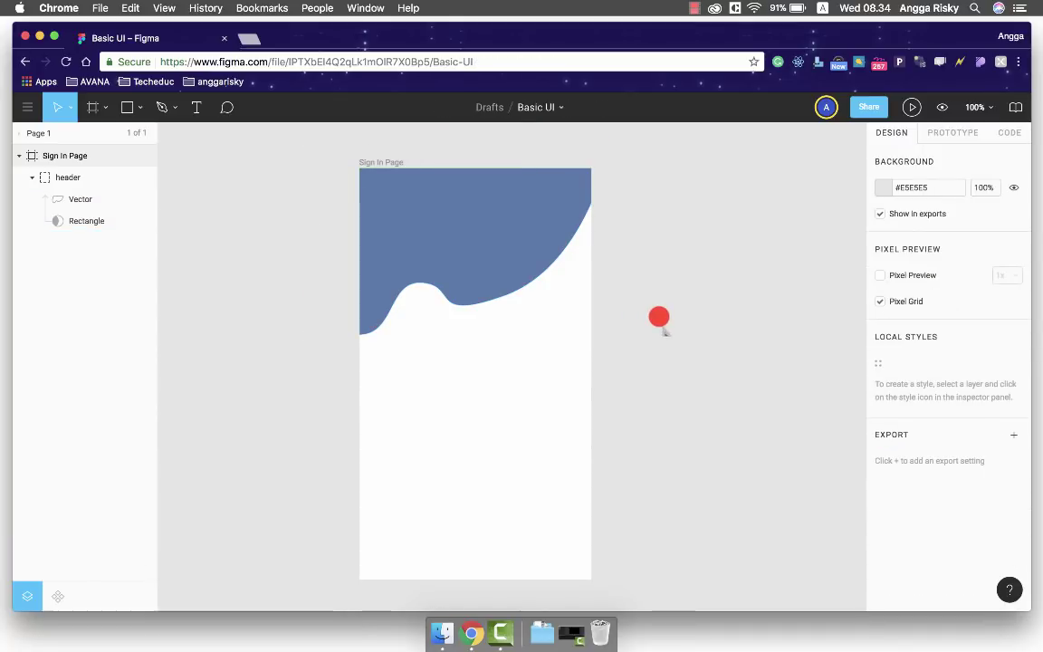
scroll(659, 317, up, 1)
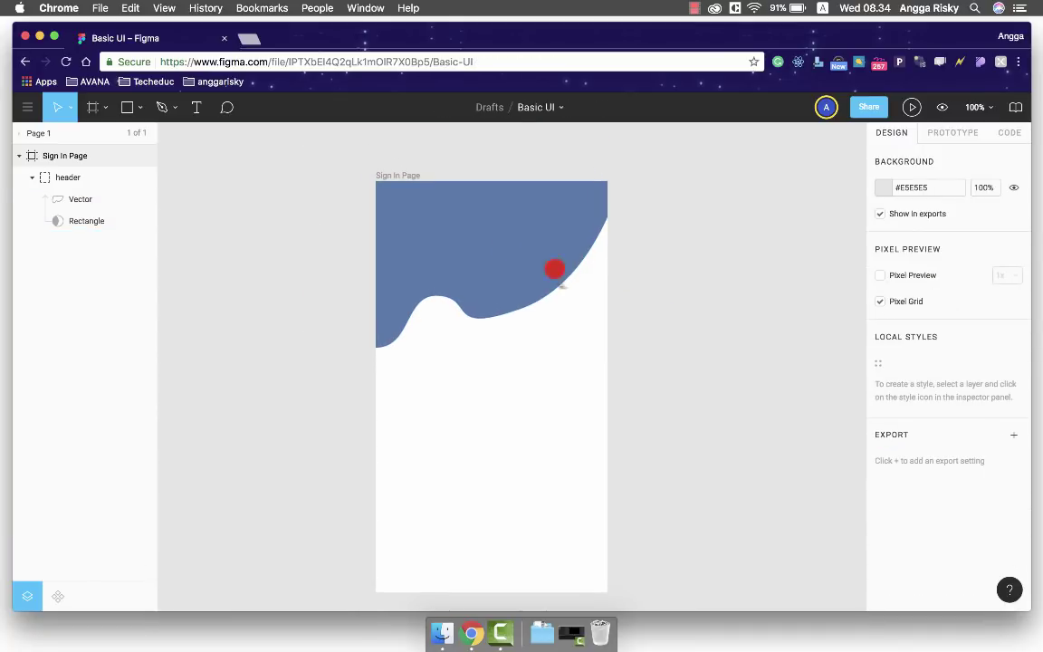
click(480, 233)
click(480, 232)
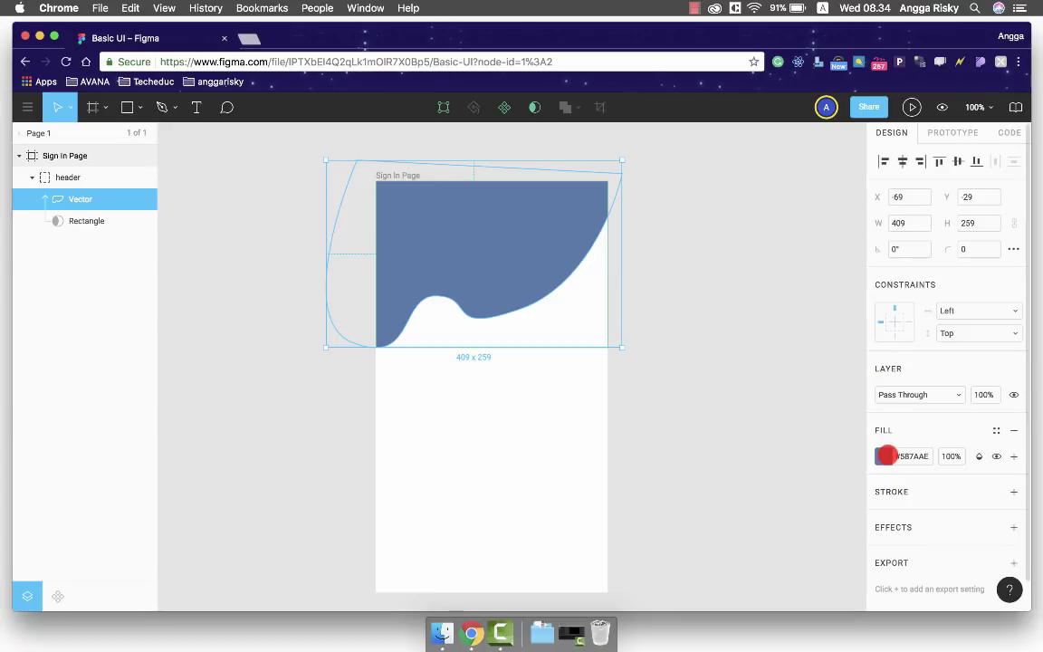
Change the wave's fill to a linear gradient running diagonally from top-left to lower right
click(883, 456)
click(727, 231)
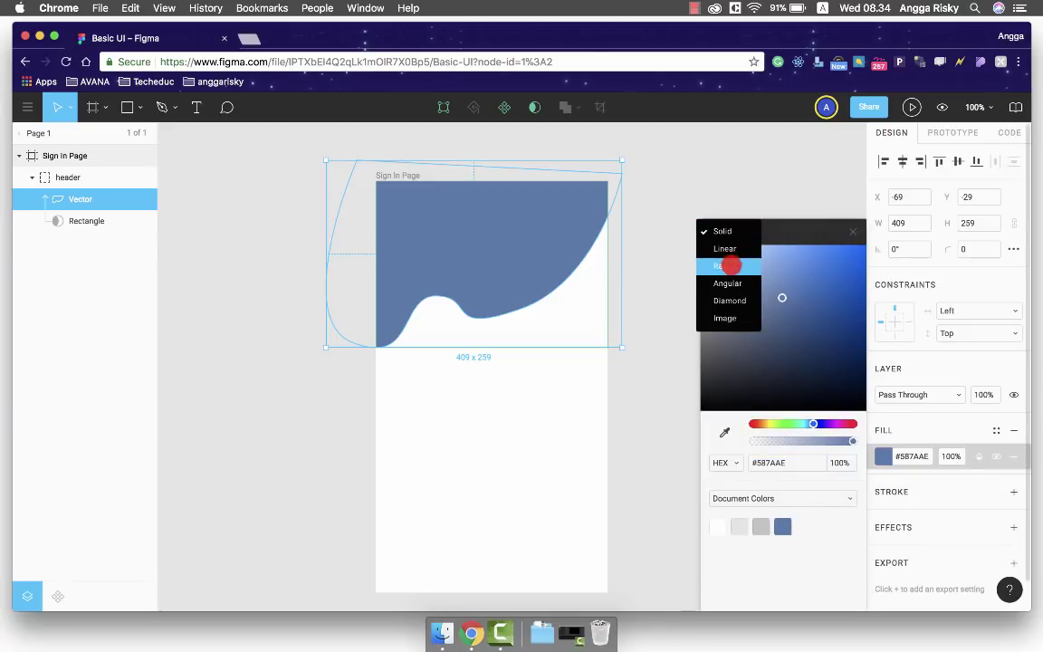
click(731, 248)
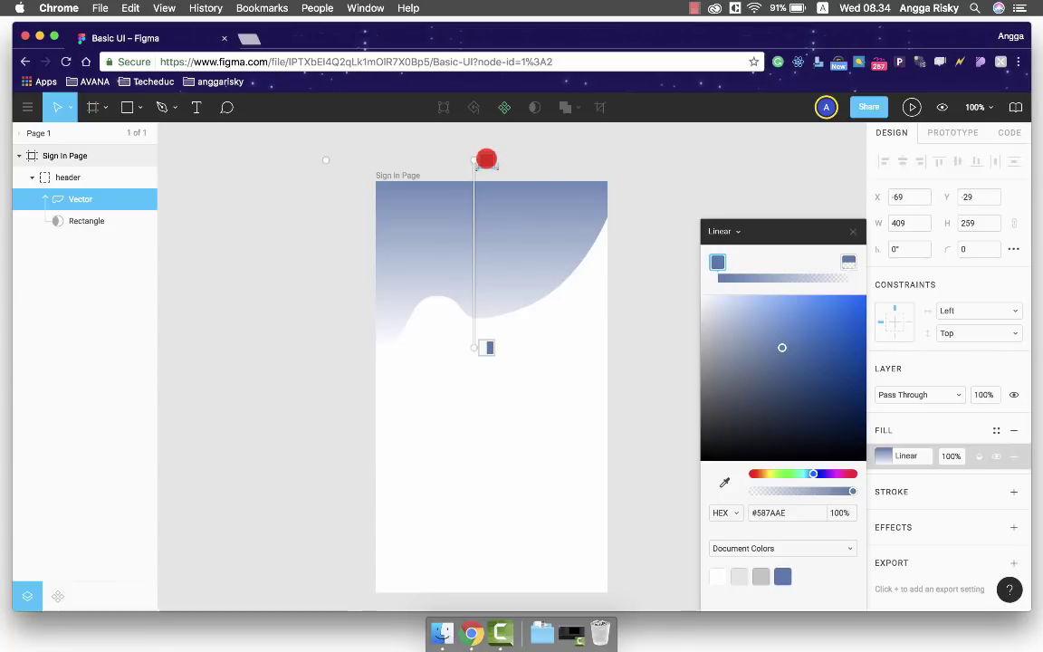
drag(484, 159, 375, 159)
drag(474, 349, 533, 332)
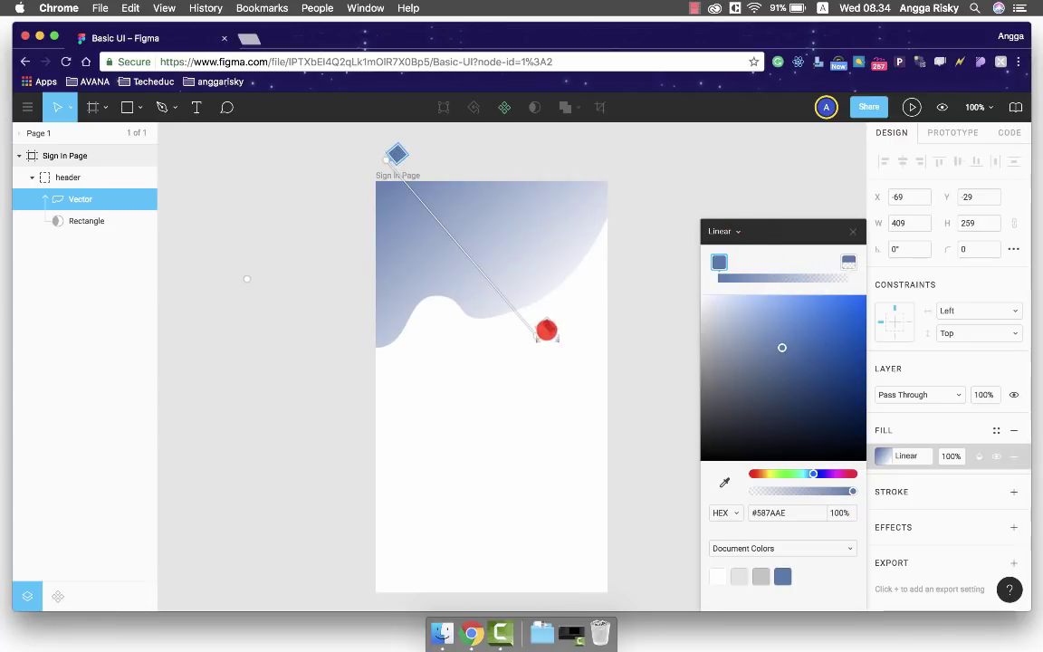
Set the gradient stops to light cyan #69E4FF at the start and opaque periwinkle blue at the end
click(545, 328)
click(750, 491)
mouse_move(750, 491)
mouse_down()
mouse_move(867, 480)
mouse_move(817, 474)
mouse_up()
mouse_move(782, 315)
mouse_down()
mouse_move(776, 293)
mouse_move(789, 291)
mouse_up()
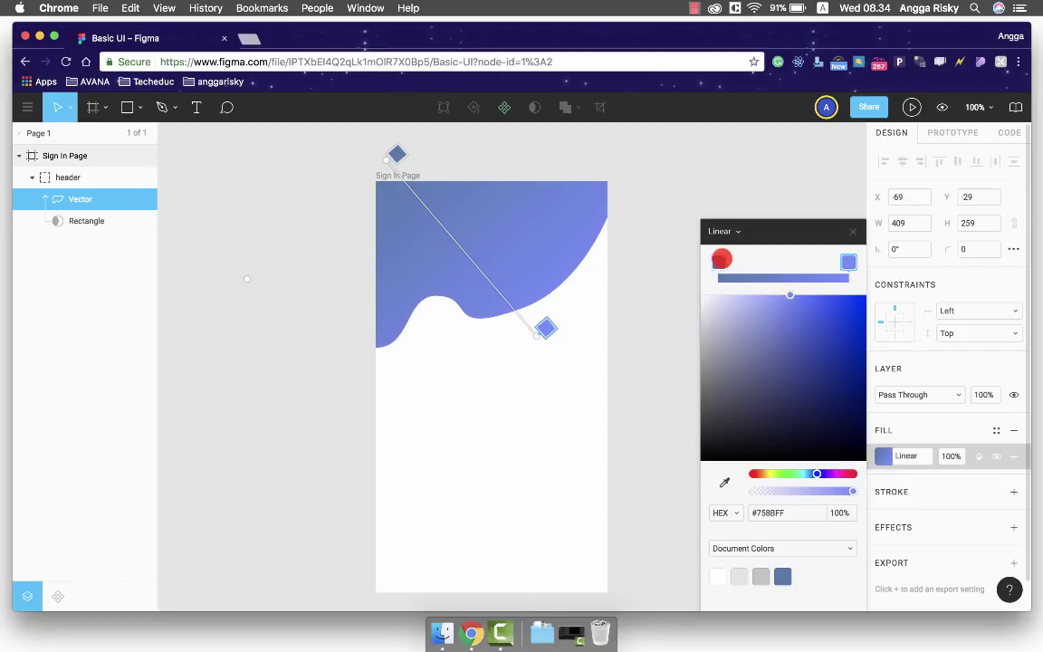
click(719, 261)
drag(798, 325, 798, 280)
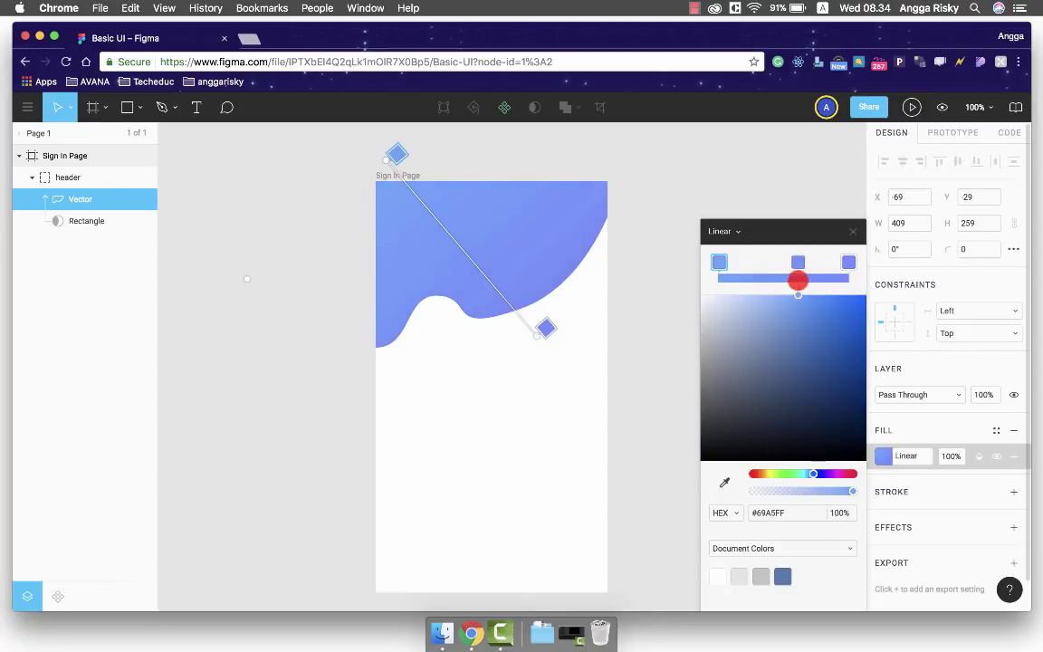
mouse_move(813, 473)
mouse_down()
mouse_move(840, 472)
mouse_move(808, 475)
mouse_up()
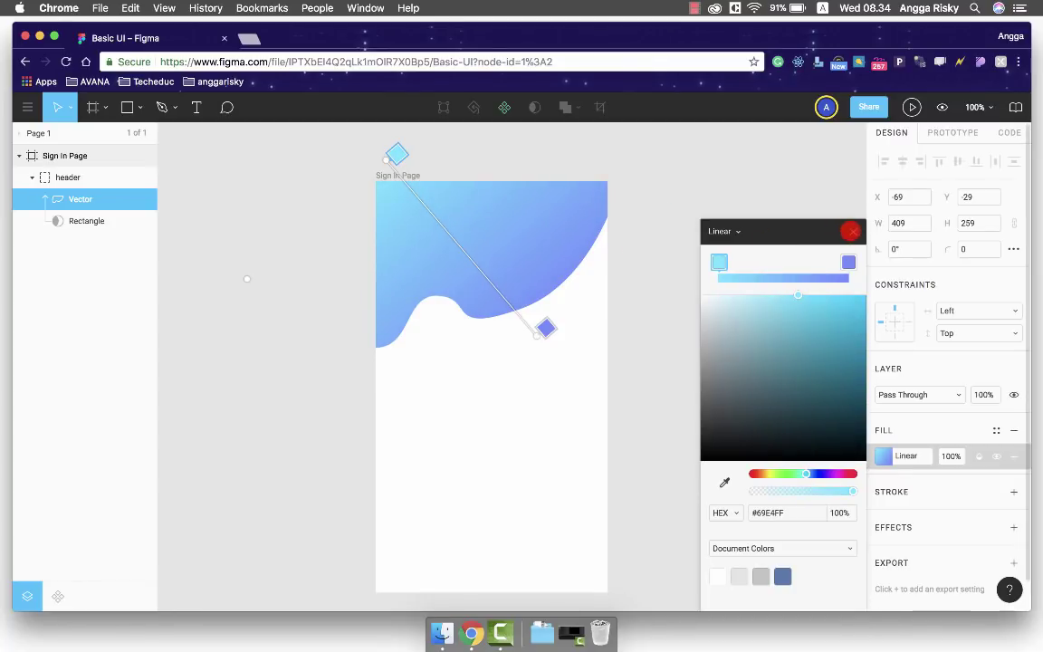
click(852, 233)
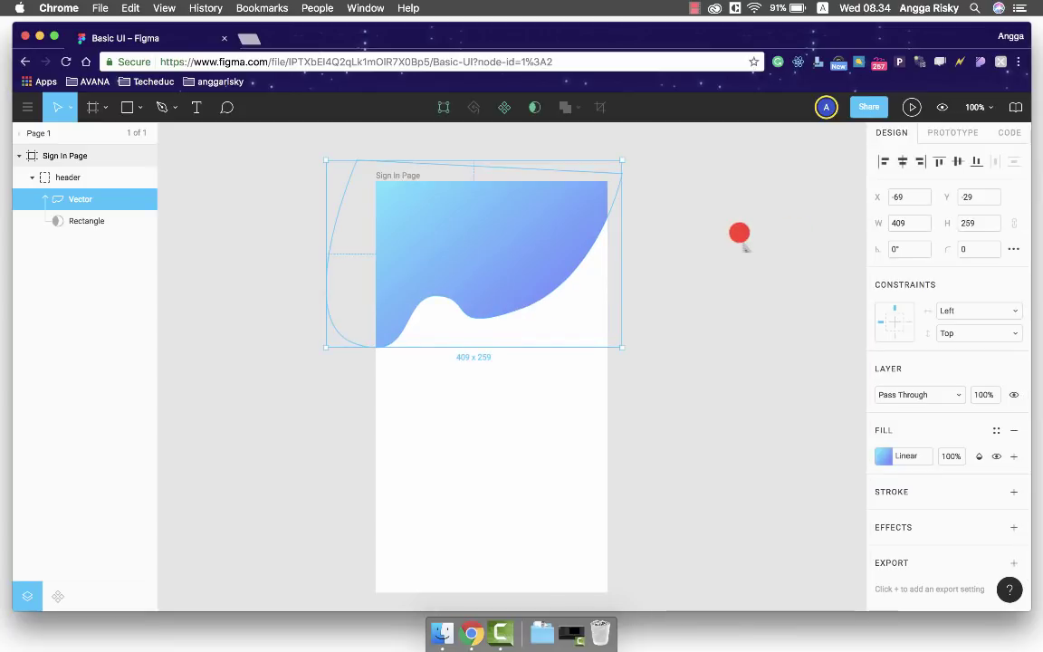
click(738, 231)
scroll(740, 234, down, 2)
scroll(739, 234, up, 3)
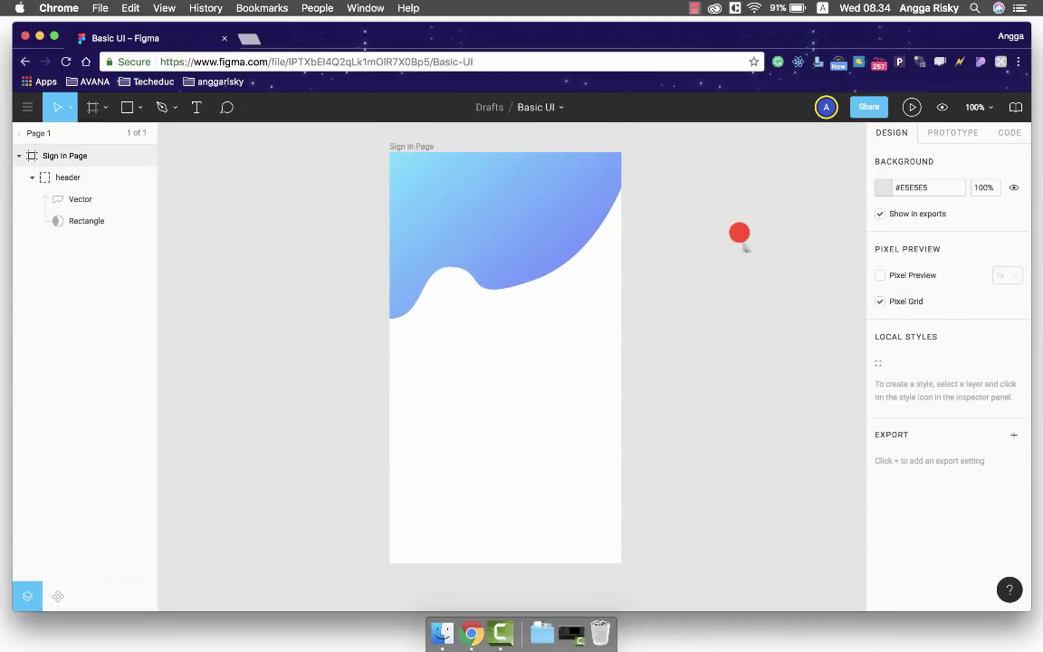
Add a 'Sign In' text layer in the header
scroll(740, 233, up, 1)
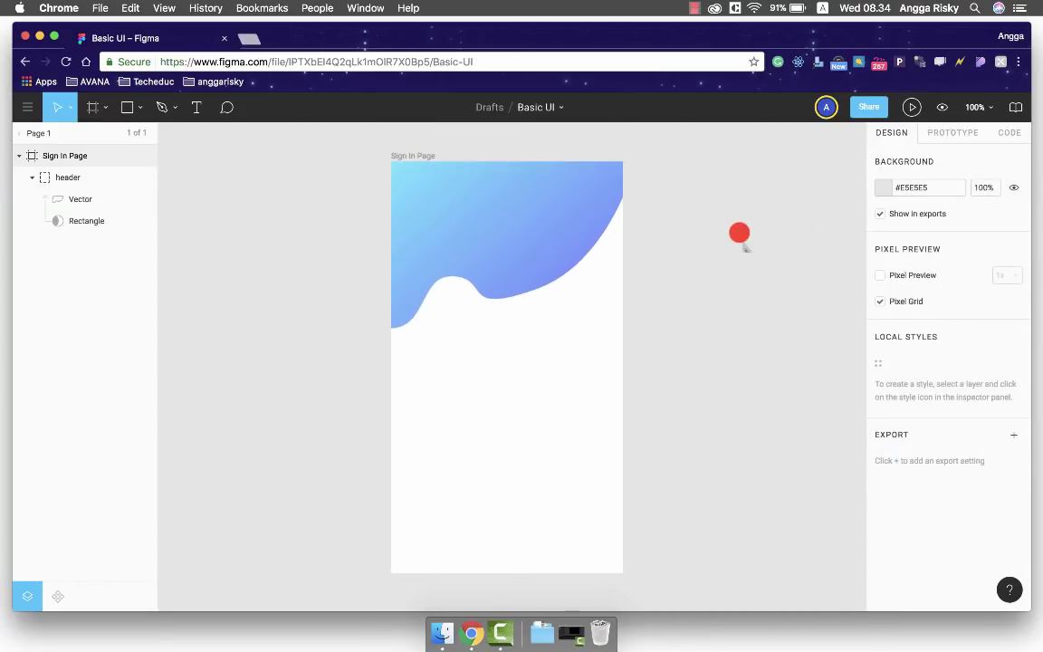
scroll(740, 233, up, 2)
click(447, 268)
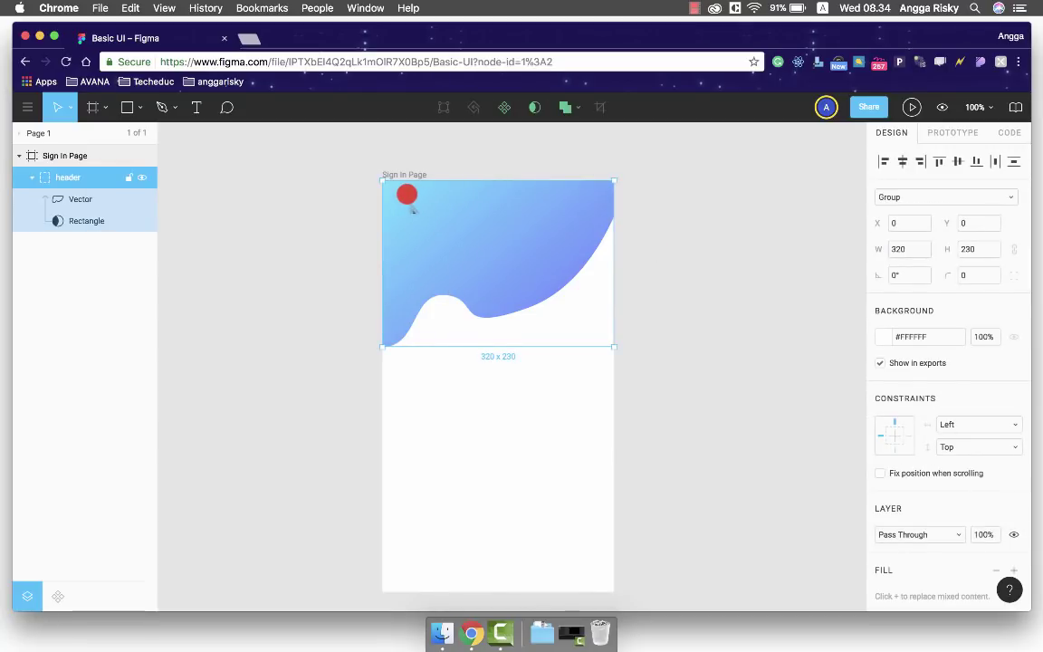
key(t)
click(401, 212)
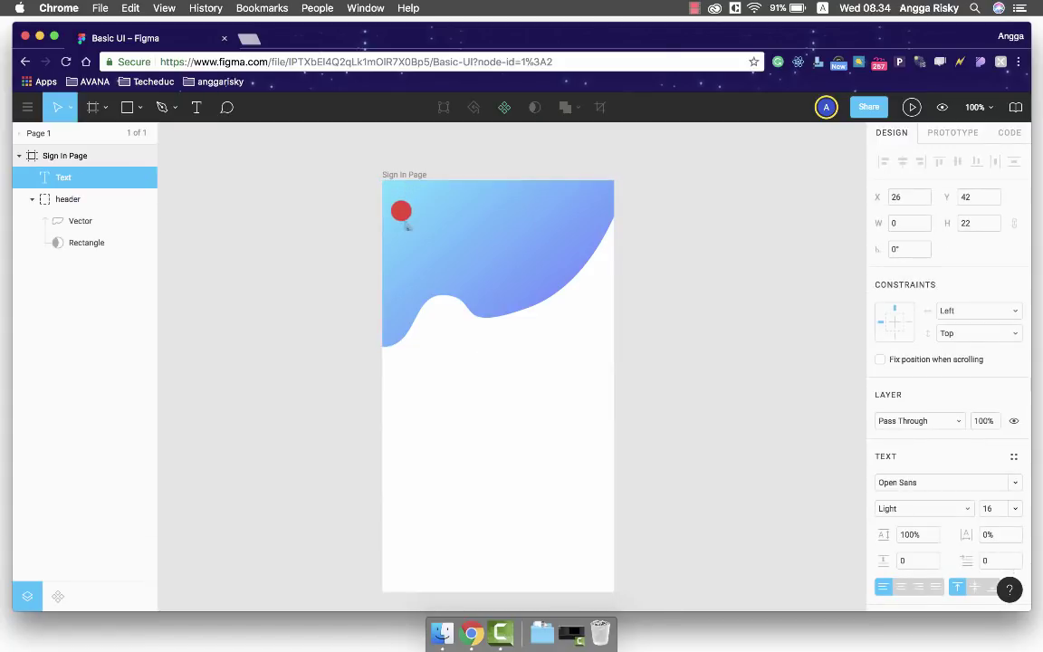
text(Sign I)
key(Escape)
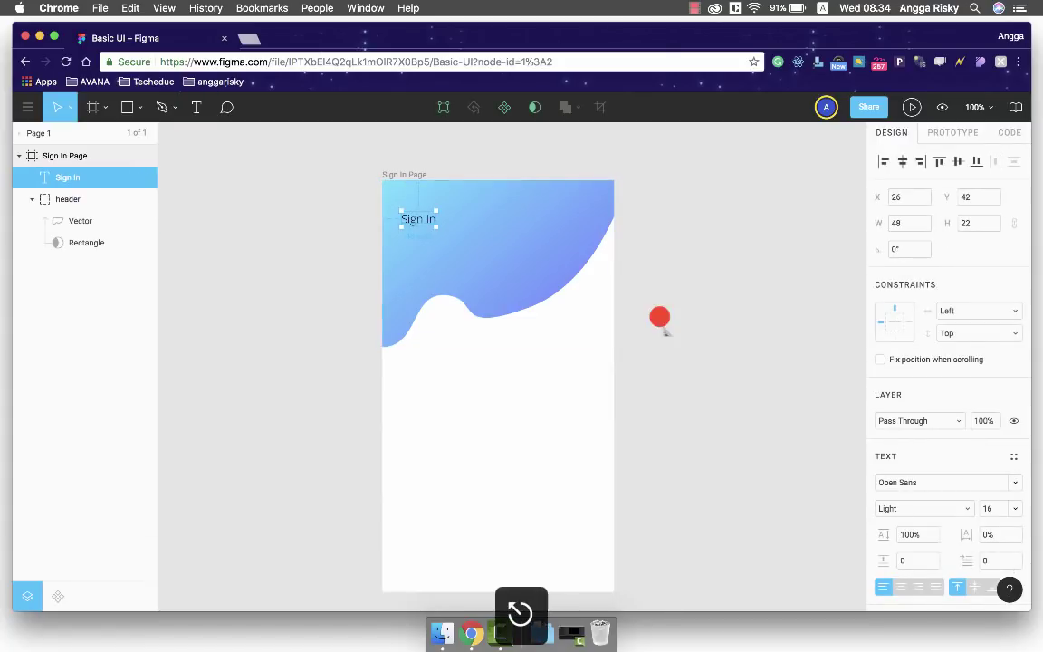
Style the Sign In text as Roboto Light, size 24, white #FFFFFF
scroll(901, 435, down, 3)
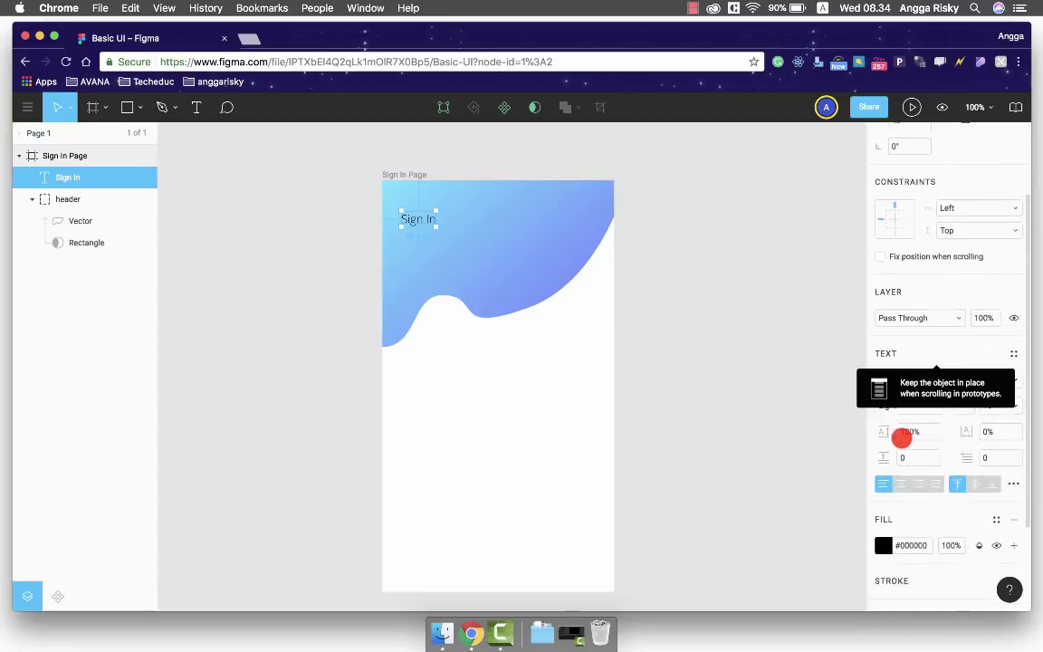
scroll(909, 380, down, 1)
scroll(916, 355, down, 2)
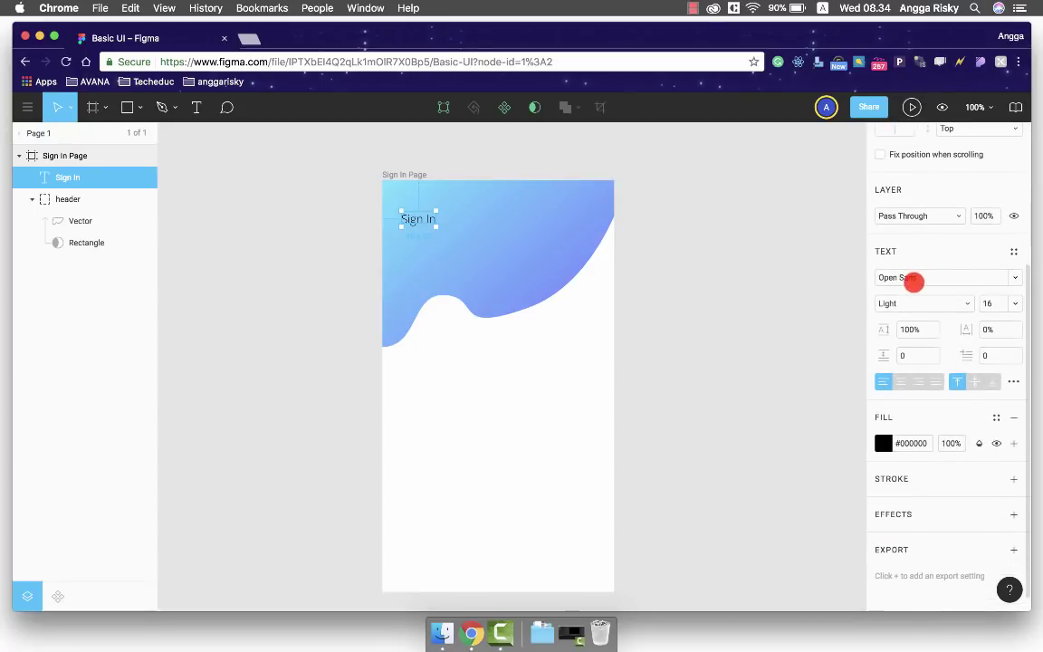
click(912, 281)
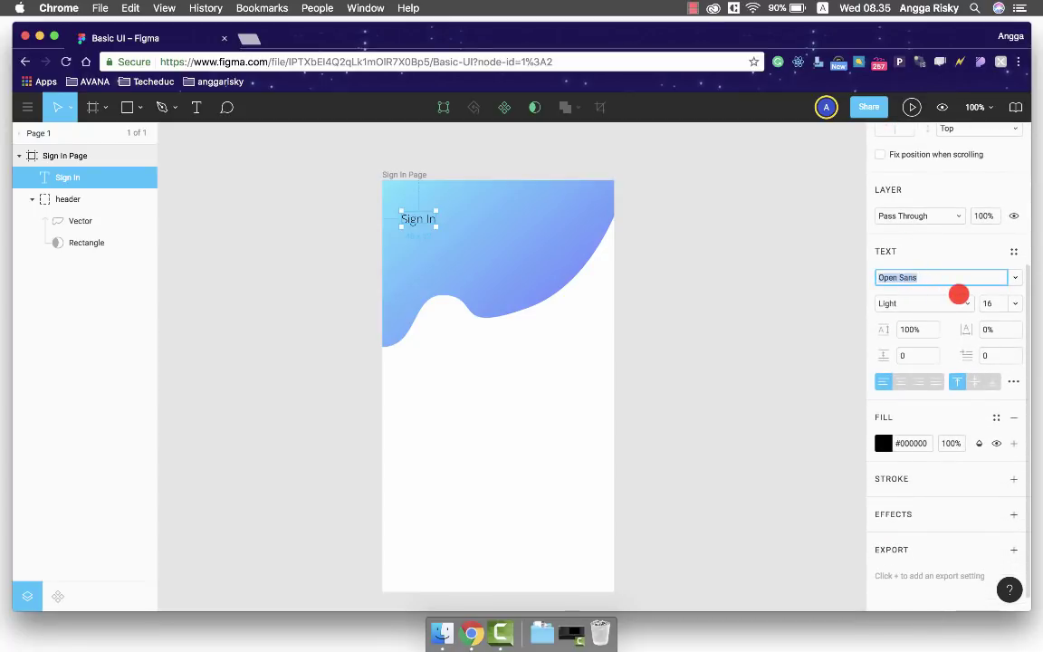
text(La)
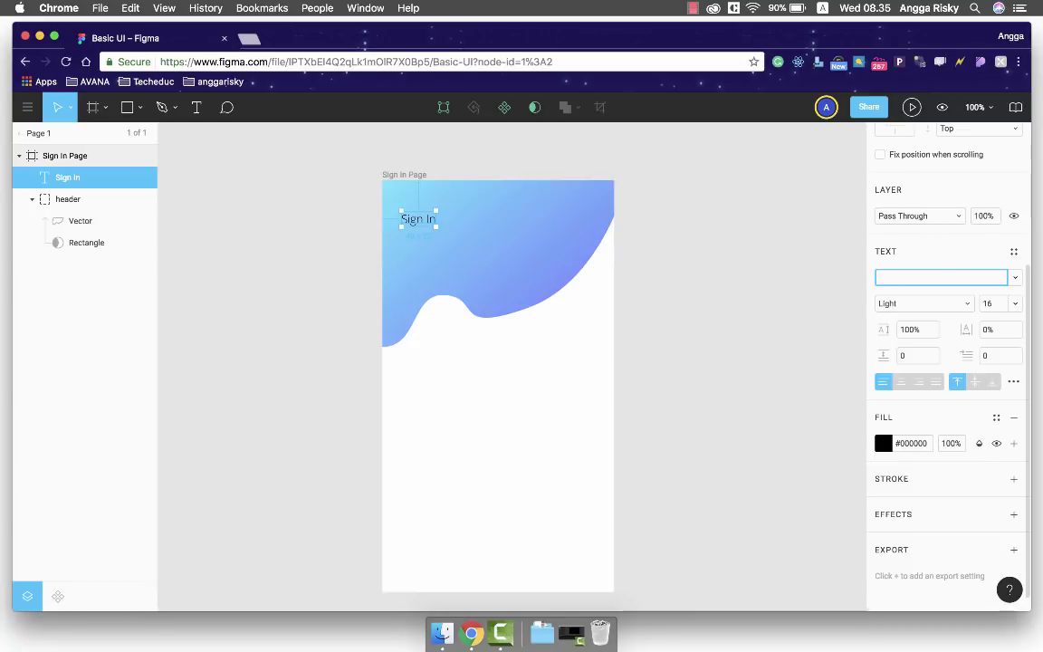
key(Return)
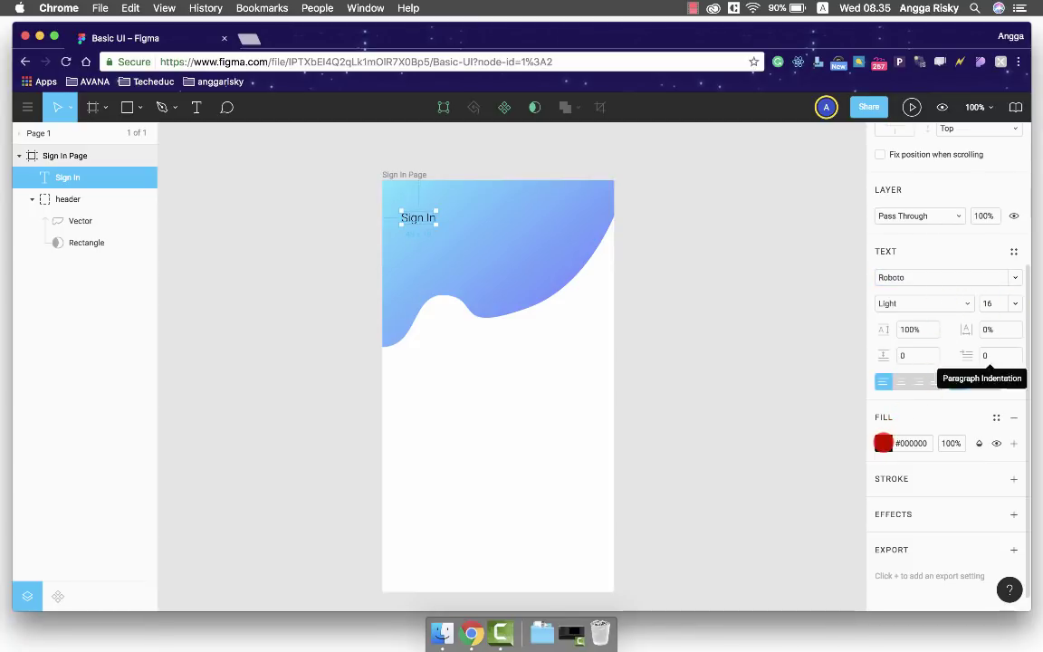
click(884, 443)
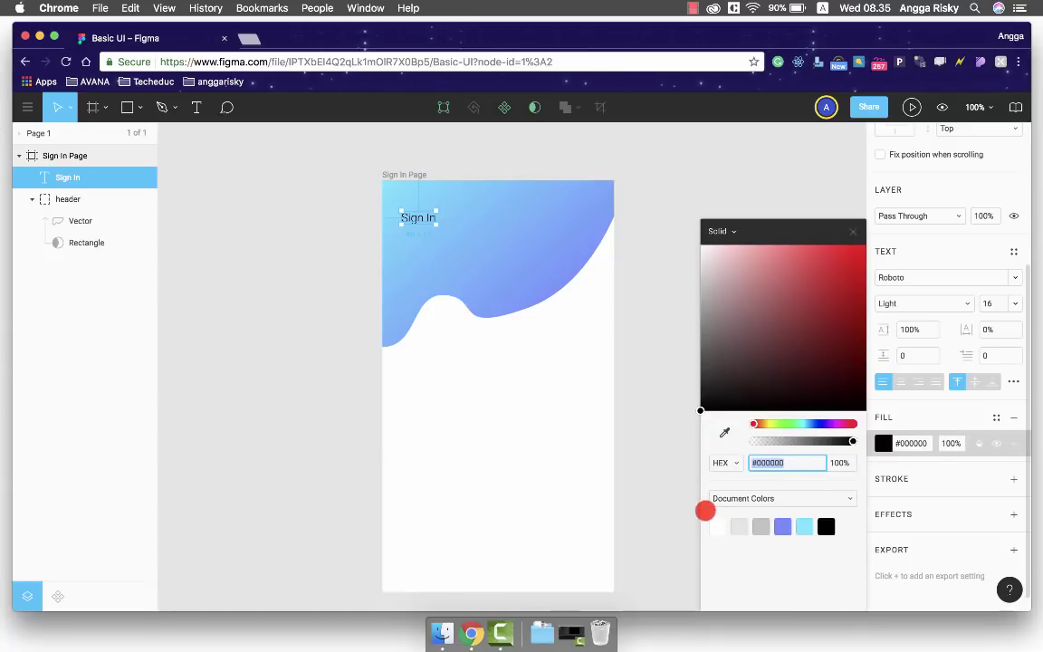
click(717, 526)
click(878, 443)
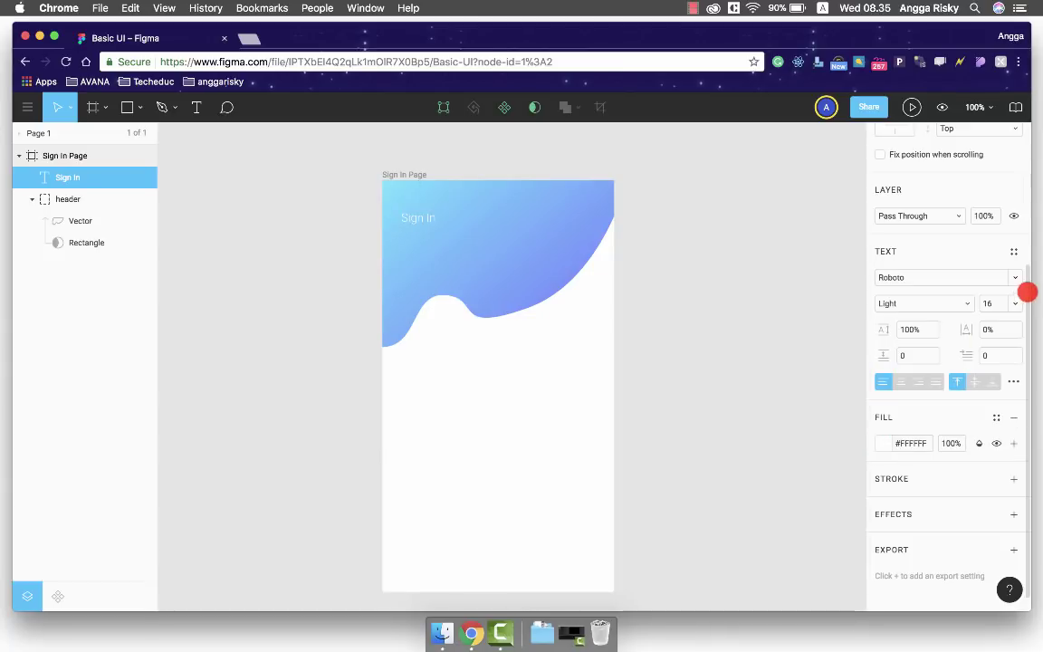
click(1015, 304)
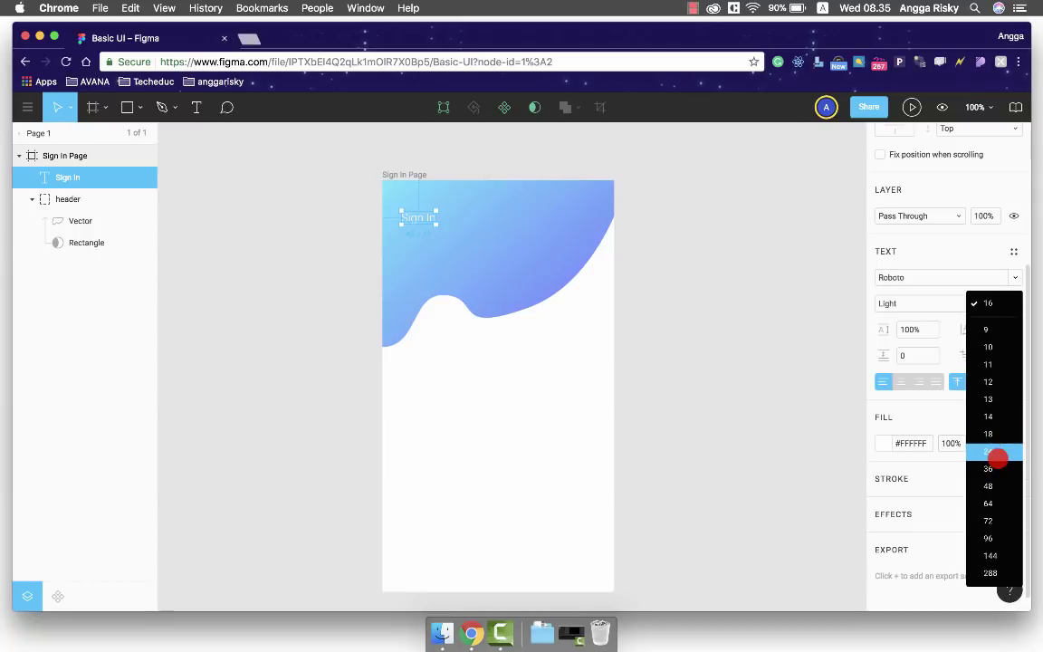
click(997, 452)
click(624, 253)
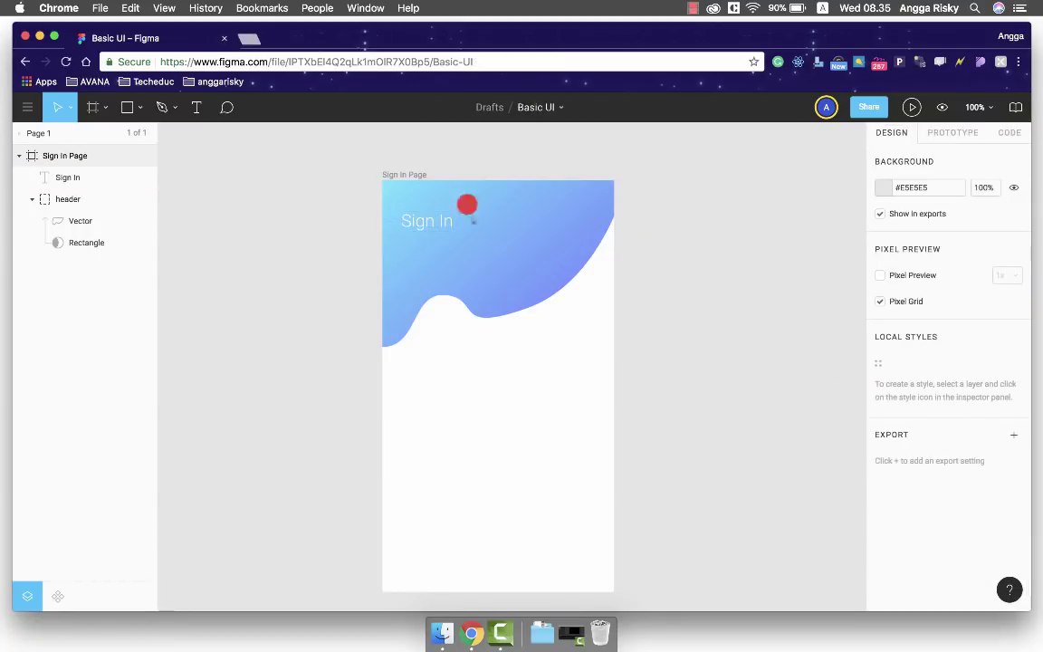
click(418, 221)
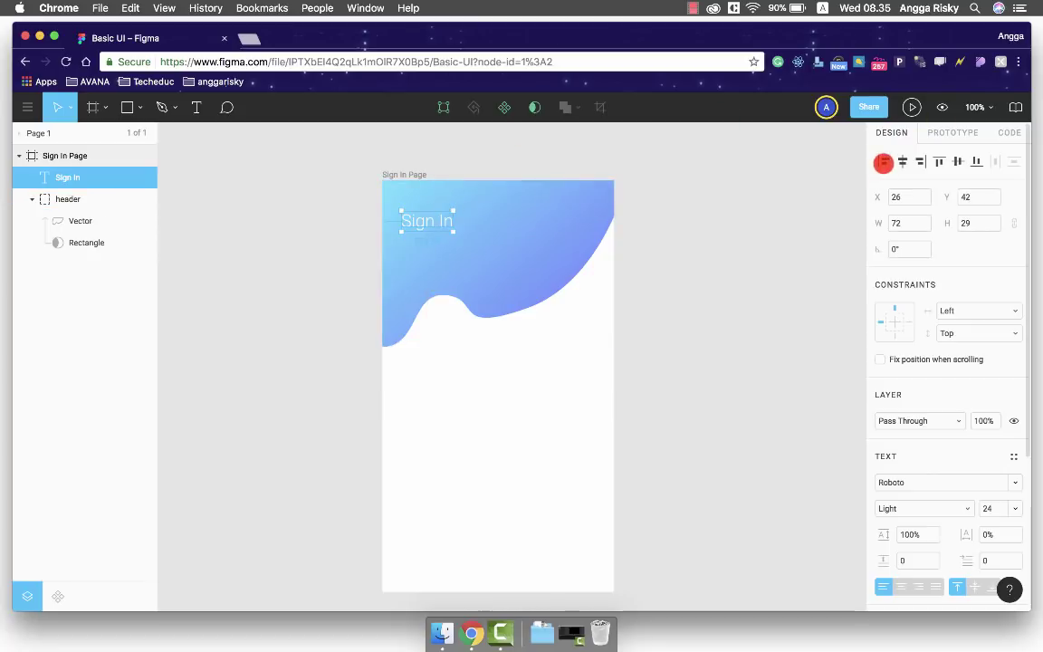
Align the Sign In title top-left, then nudge it to X 20, Y 30
click(883, 162)
click(939, 161)
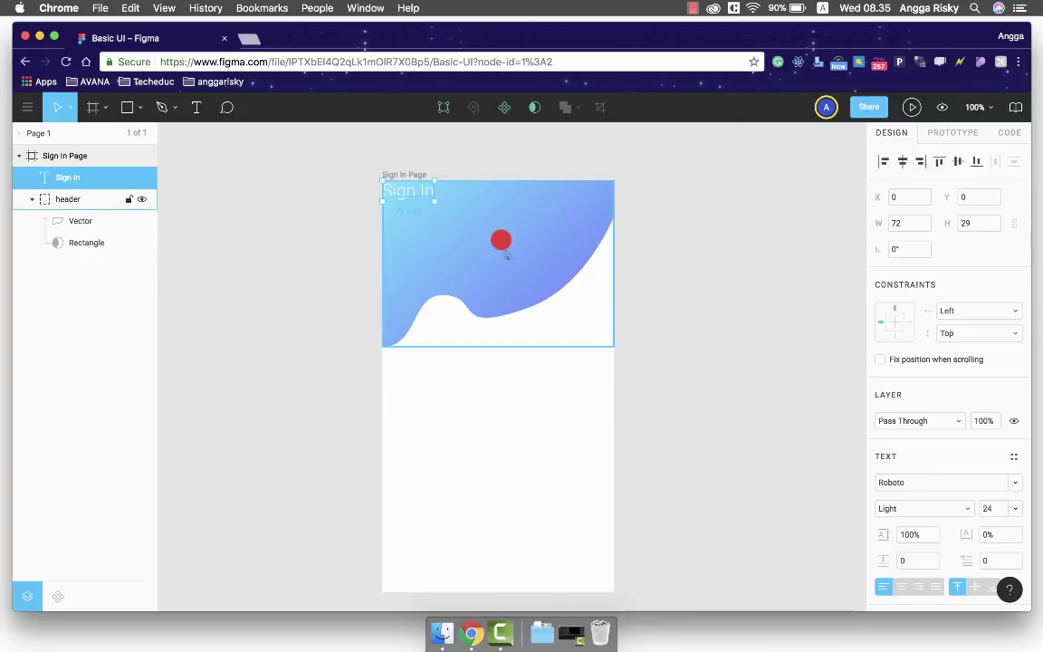
key(shift+Down)
key(alt)
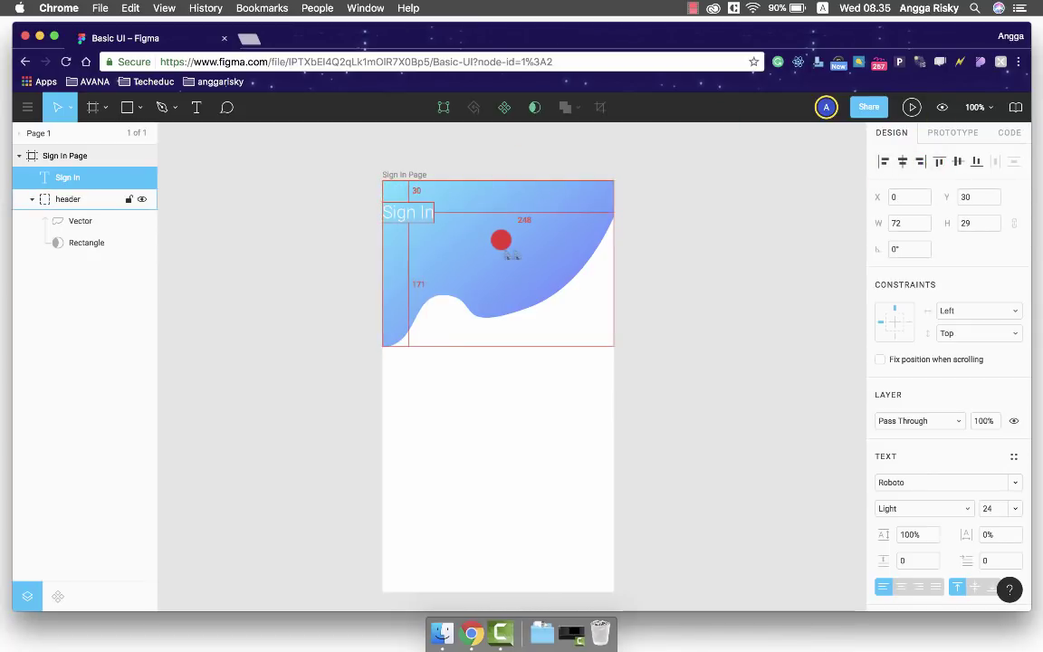
key(shift+Right)
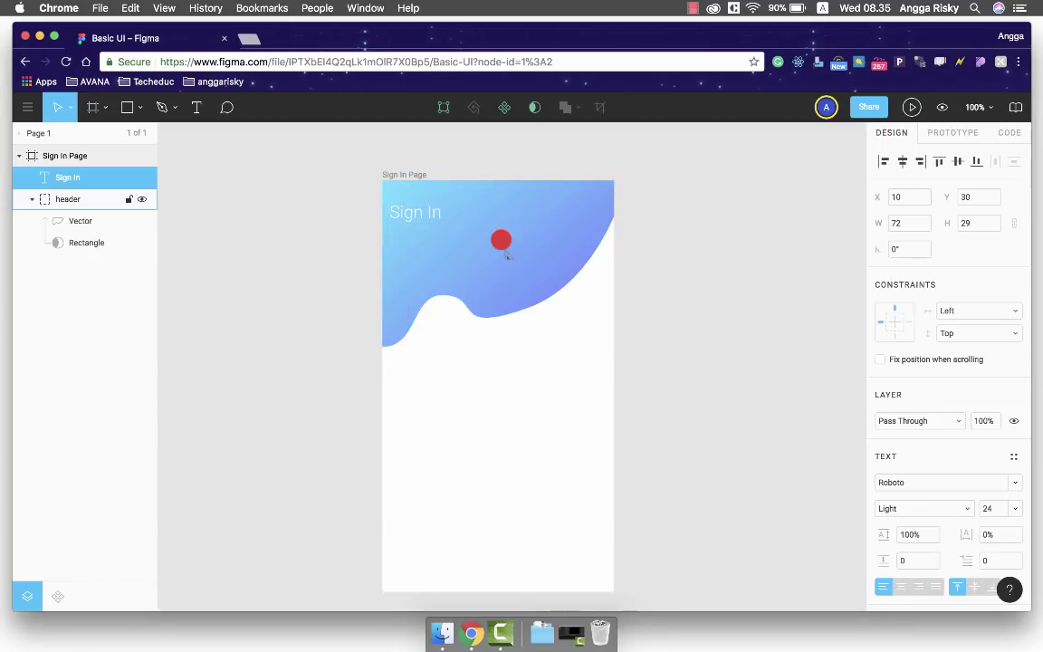
key(shift+Right)
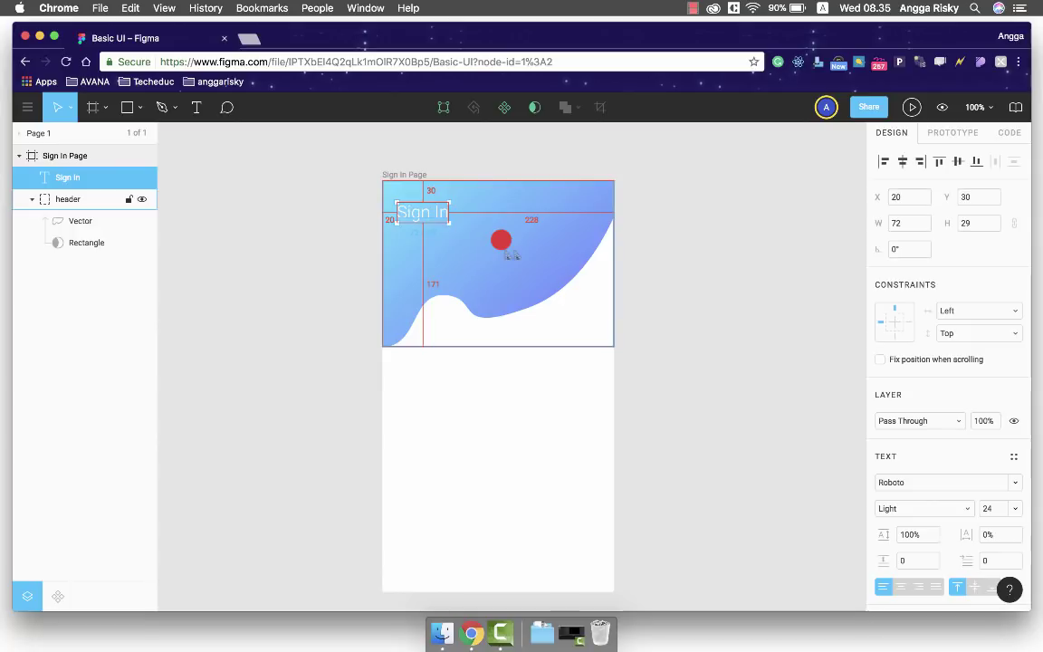
click(682, 238)
scroll(683, 238, down, 2)
scroll(683, 238, up, 2)
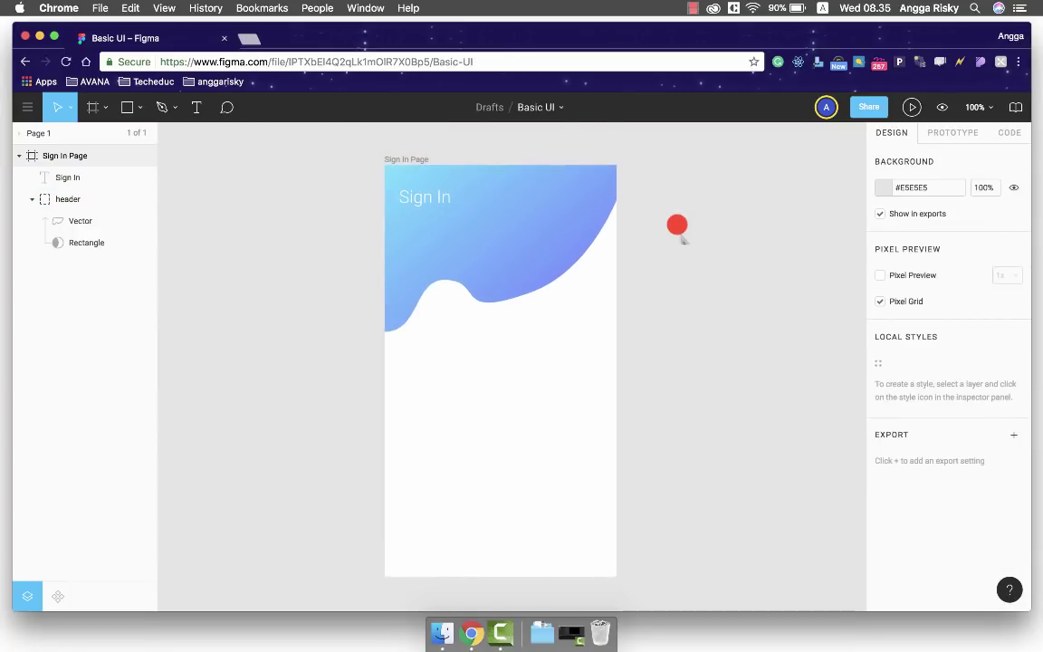
click(428, 192)
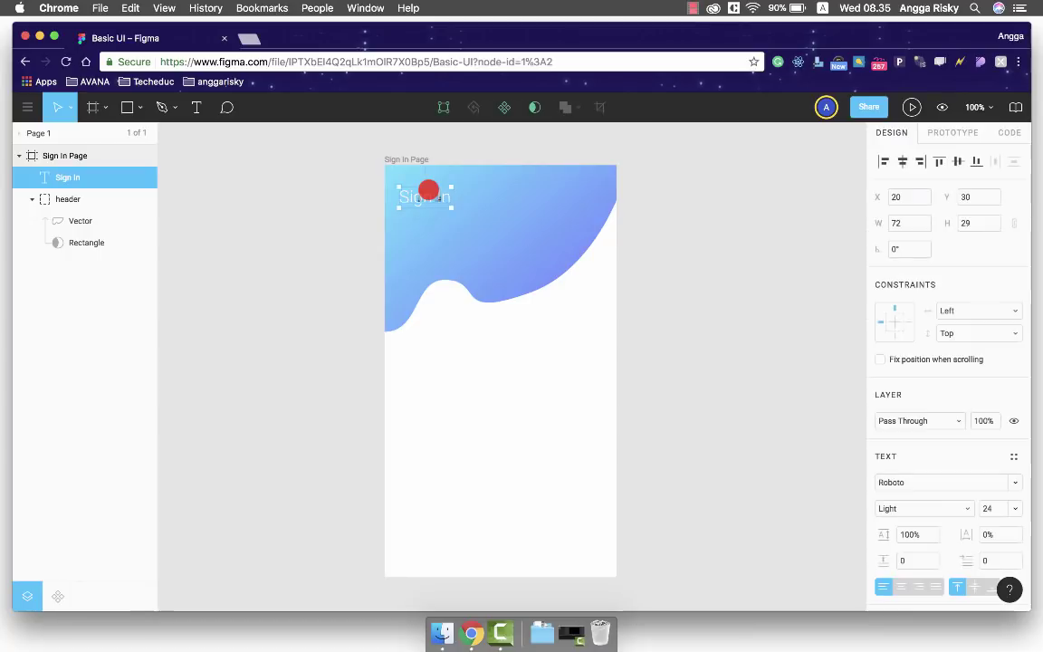
click(690, 272)
scroll(690, 272, down, 1)
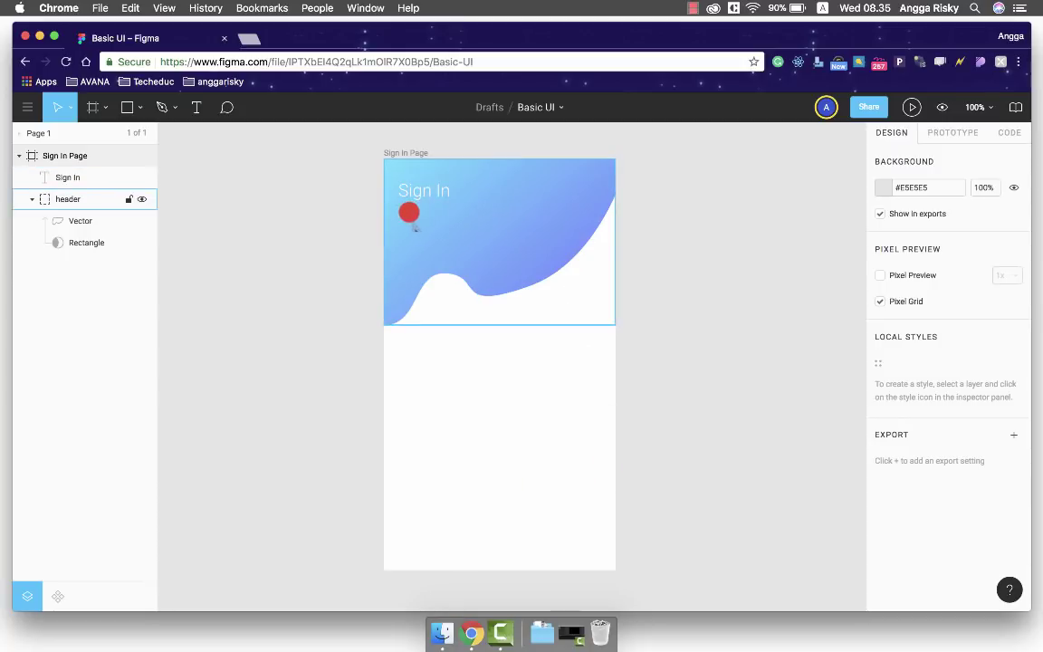
Draw a 280 × 307 rectangle at X 20 below the Sign In title, centred horizontally in the frame
key(r)
drag(399, 222, 616, 499)
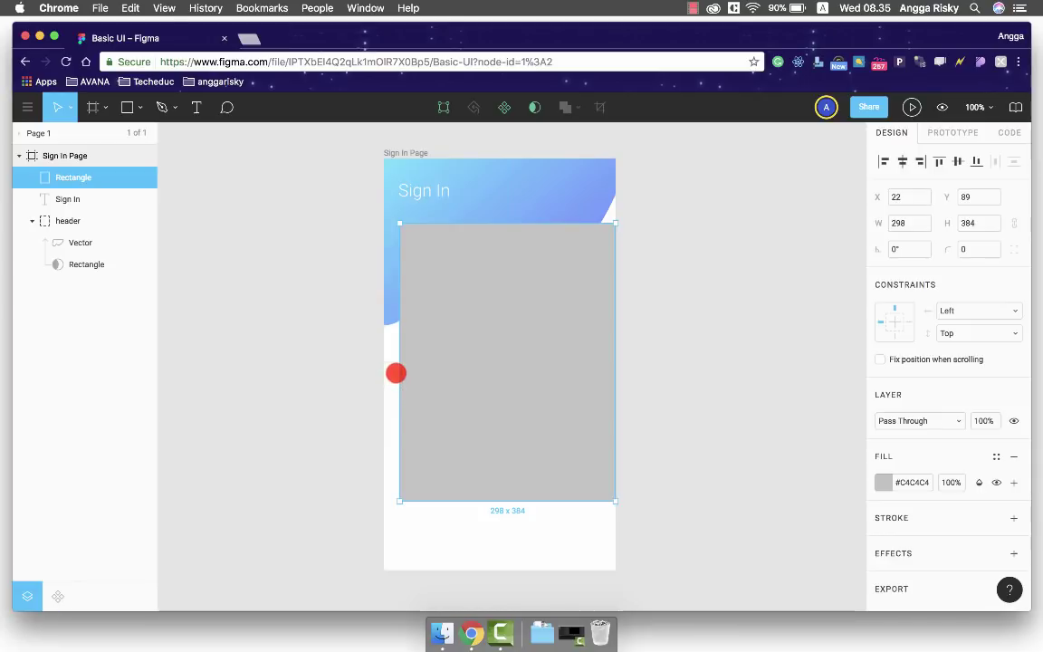
drag(398, 373, 384, 373)
text(320-40)
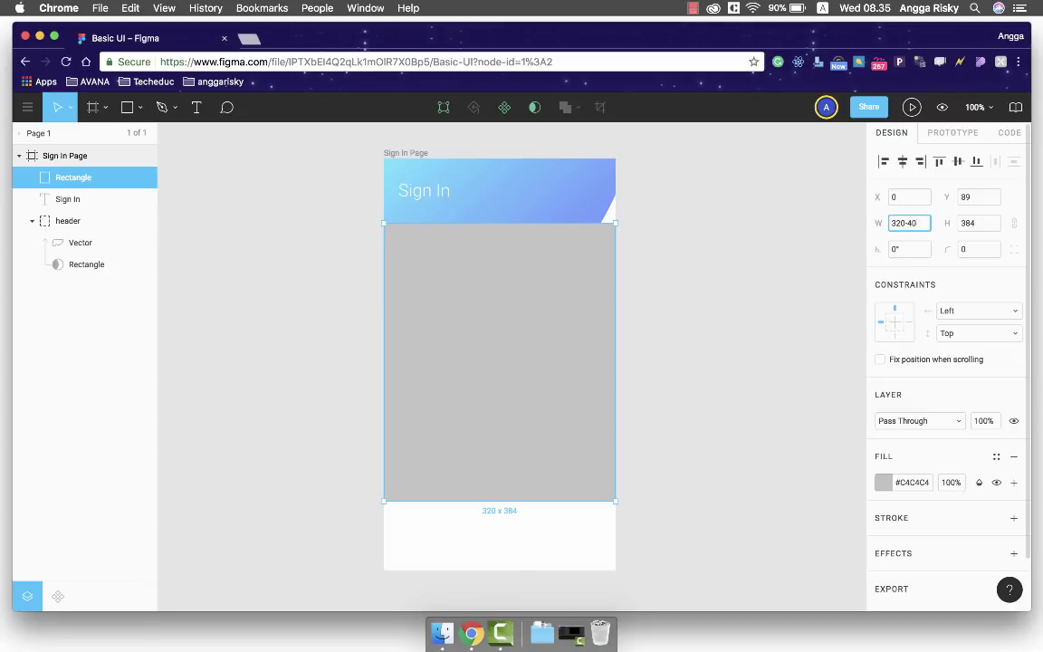
key(Return)
click(902, 161)
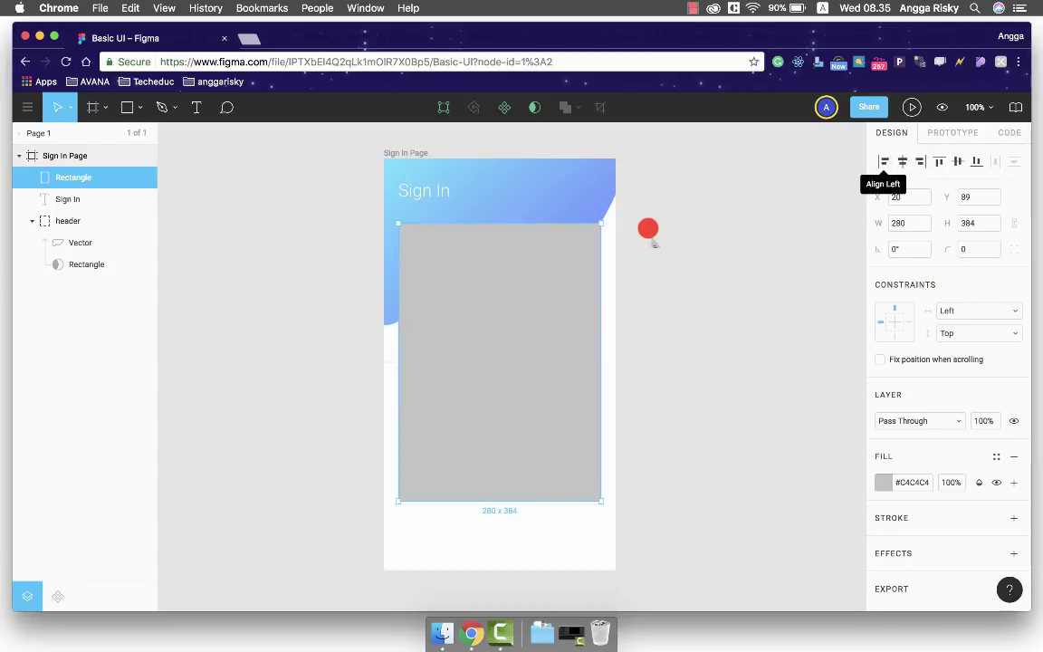
mouse_move(493, 362)
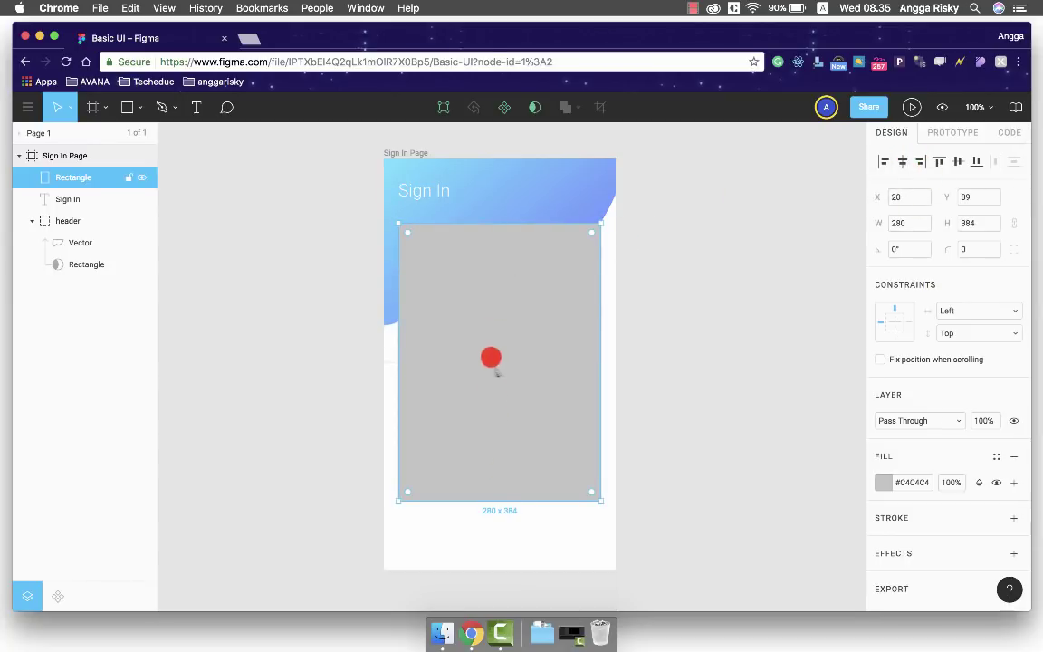
drag(501, 499, 503, 446)
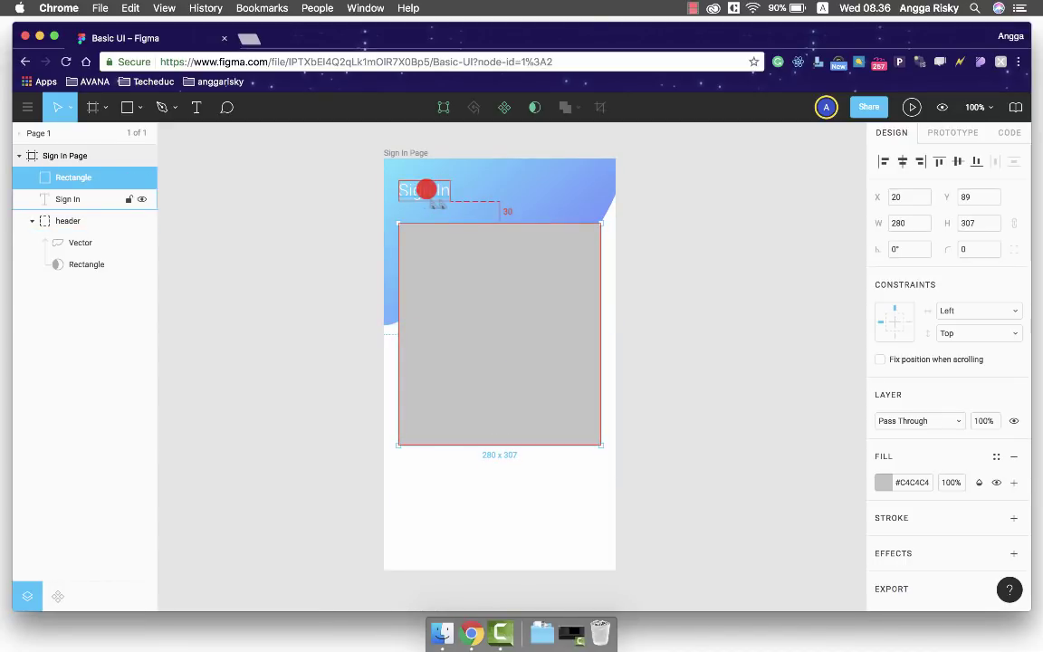
click(776, 326)
click(472, 297)
Group the rectangle and name the group 'card'
key(super+g)
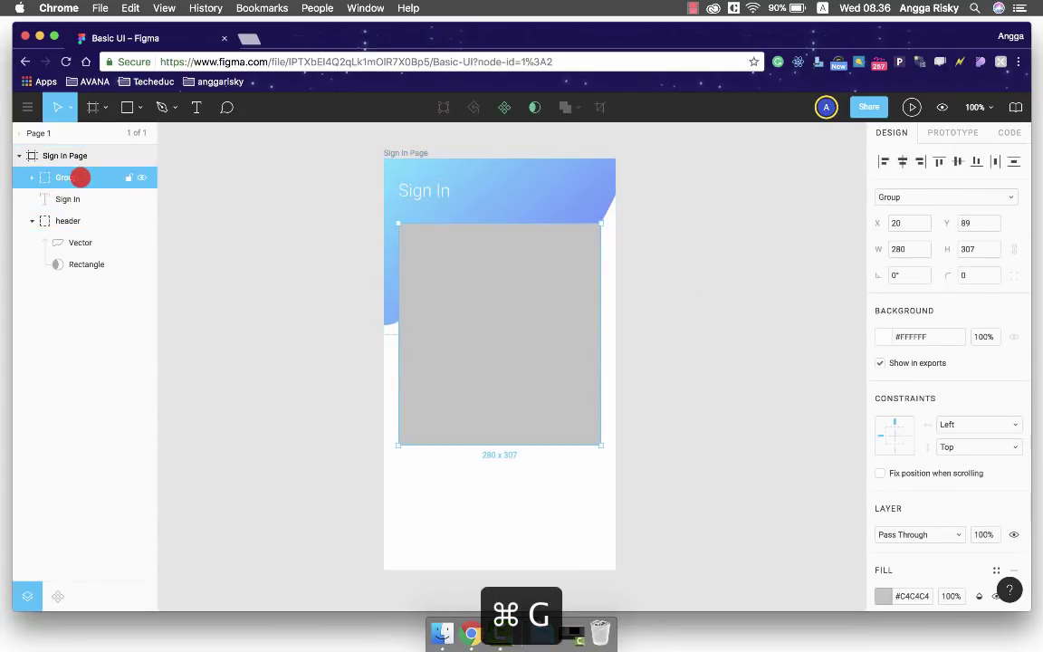
double_click(64, 177)
text(card)
key(Return)
key(Return)
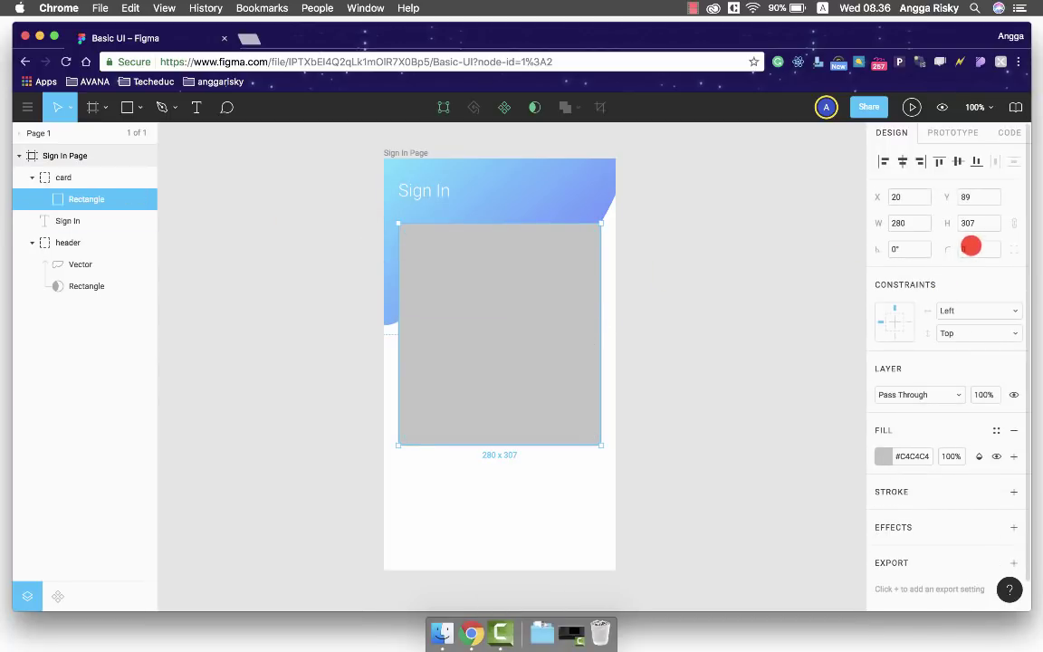
Give the card rectangle an 8 px corner radius and a white fill
text(8)
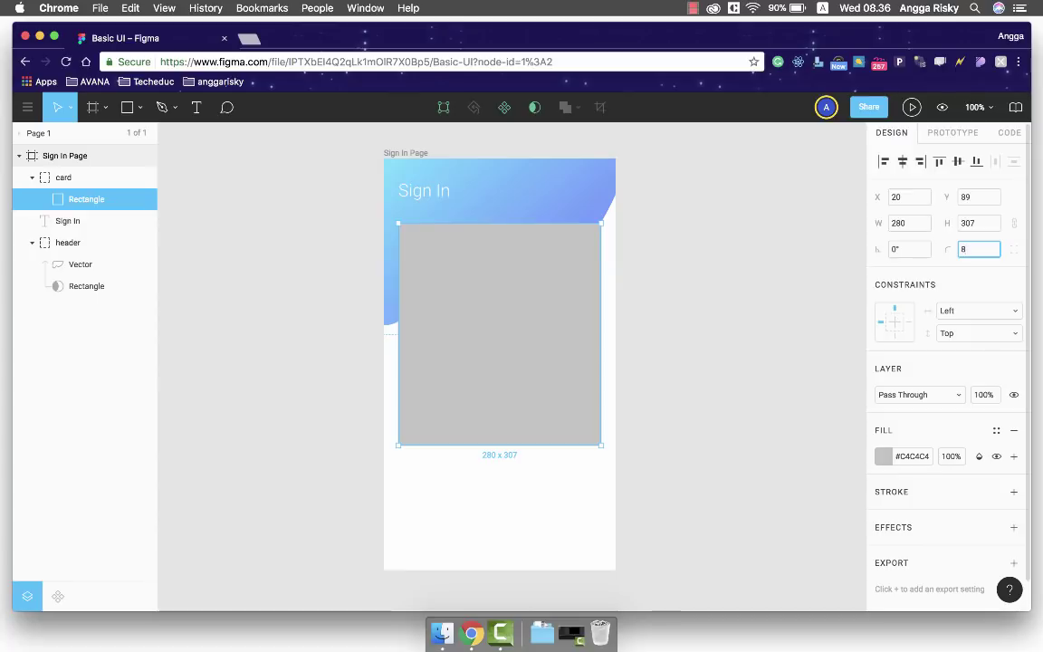
key(Return)
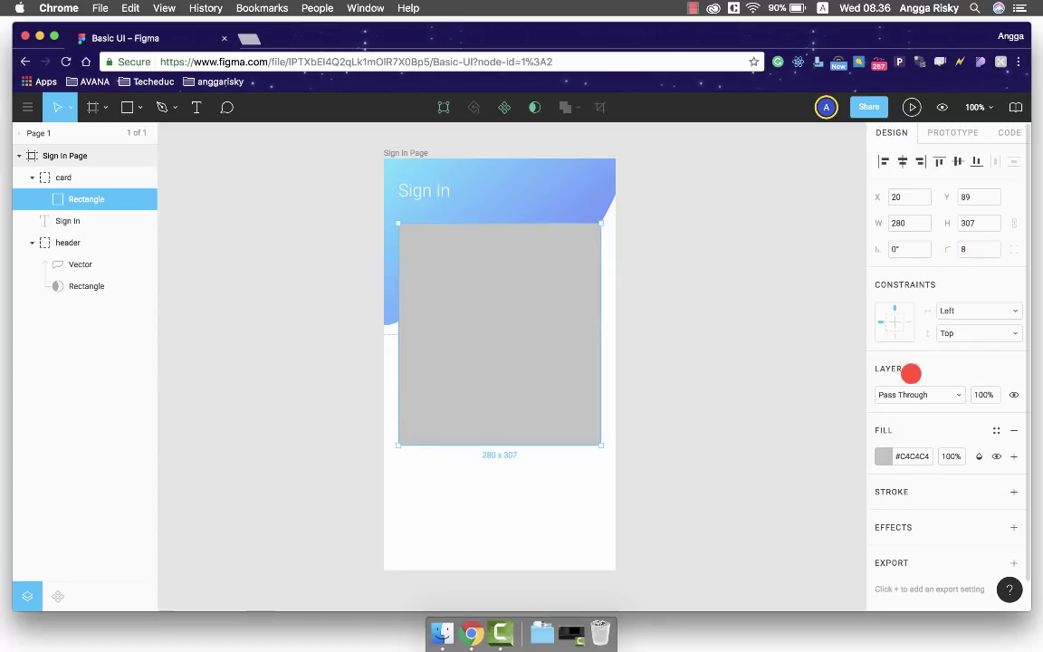
click(883, 455)
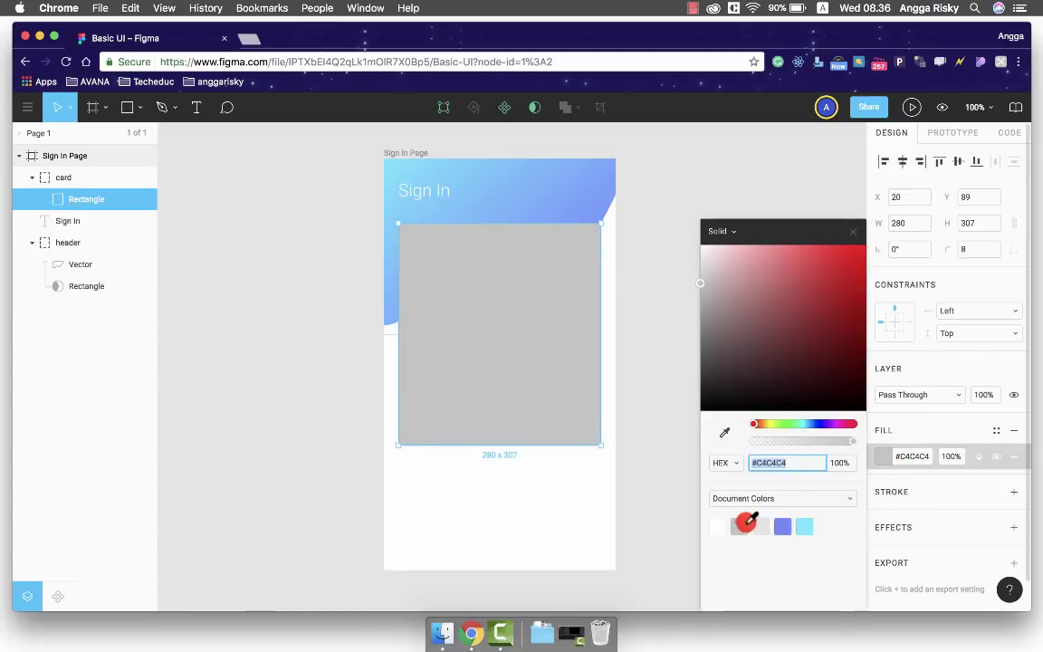
click(718, 526)
click(895, 442)
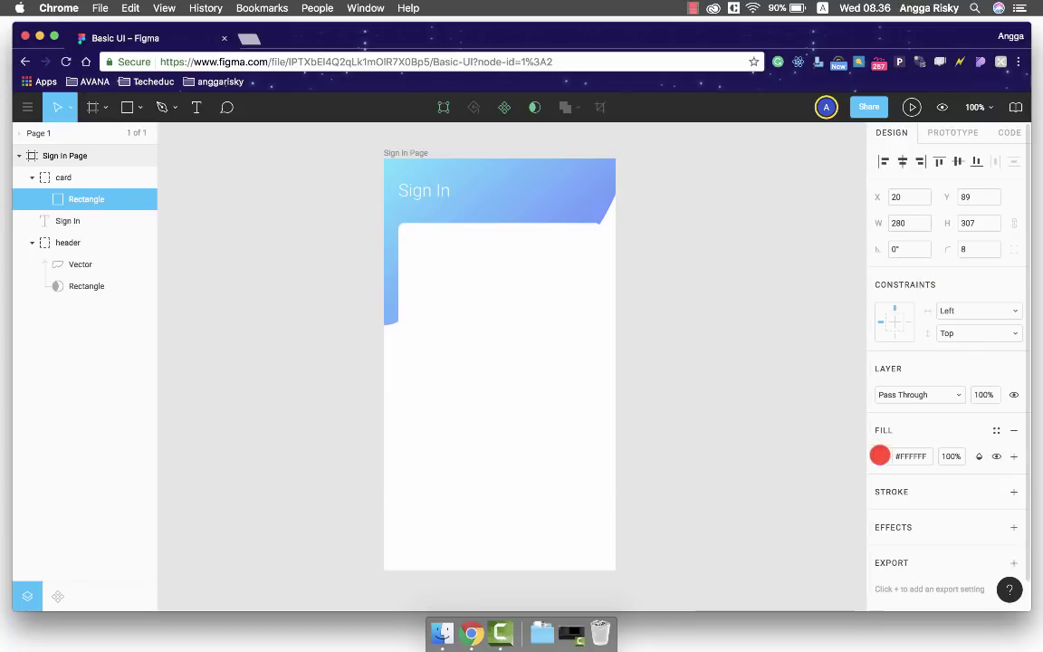
scroll(920, 487, down, 1)
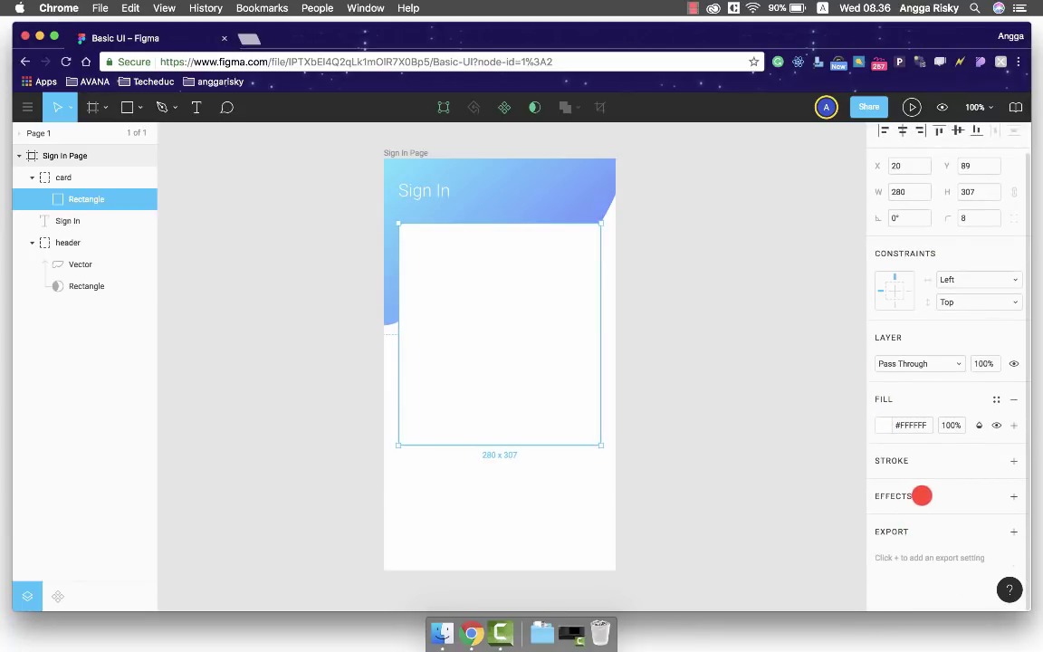
Add a drop shadow with blur 15 and black at 5% opacity
click(1018, 497)
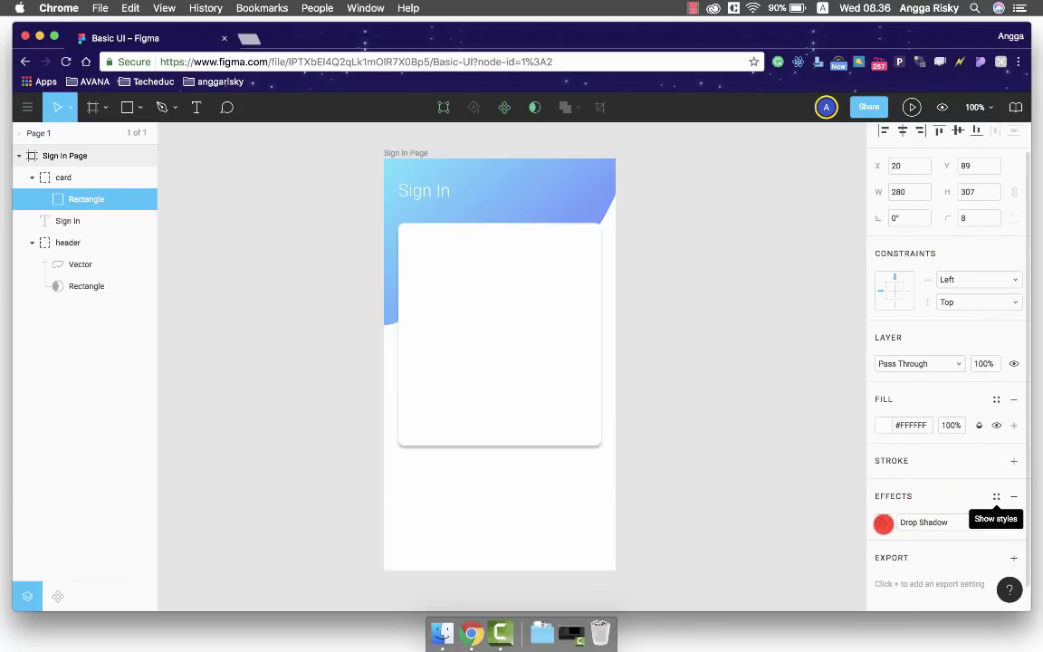
click(882, 522)
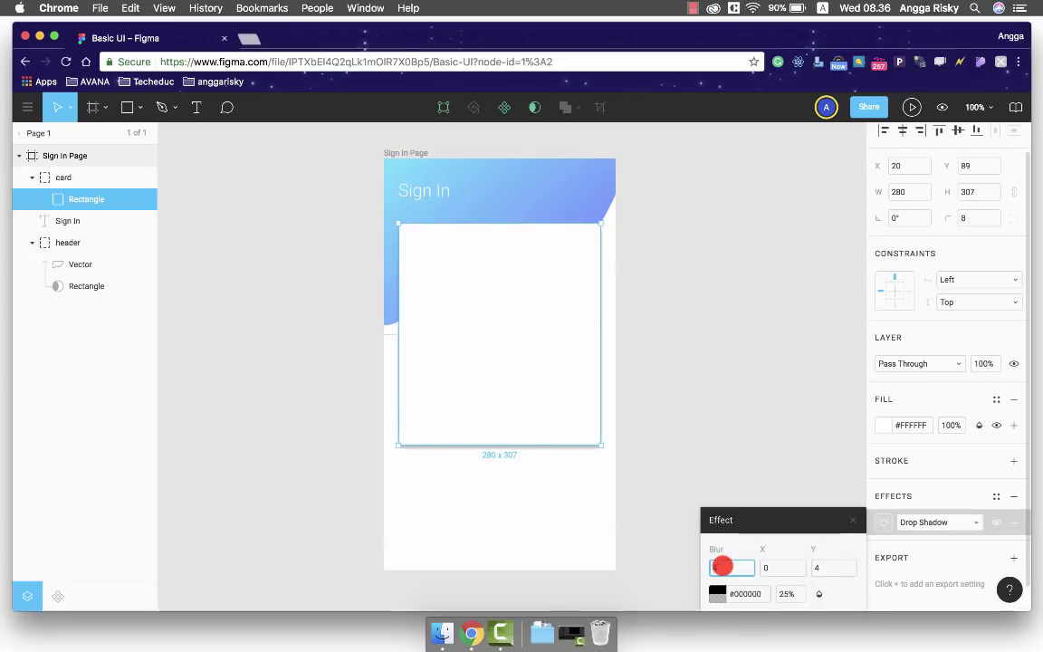
text(15)
key(Return)
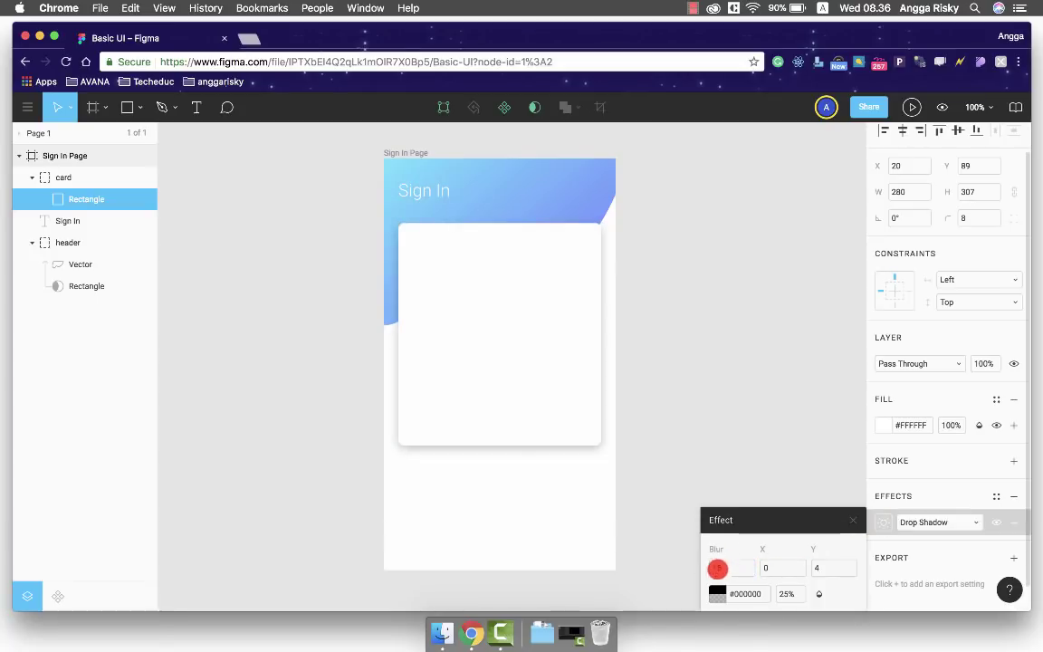
text(15)
click(717, 593)
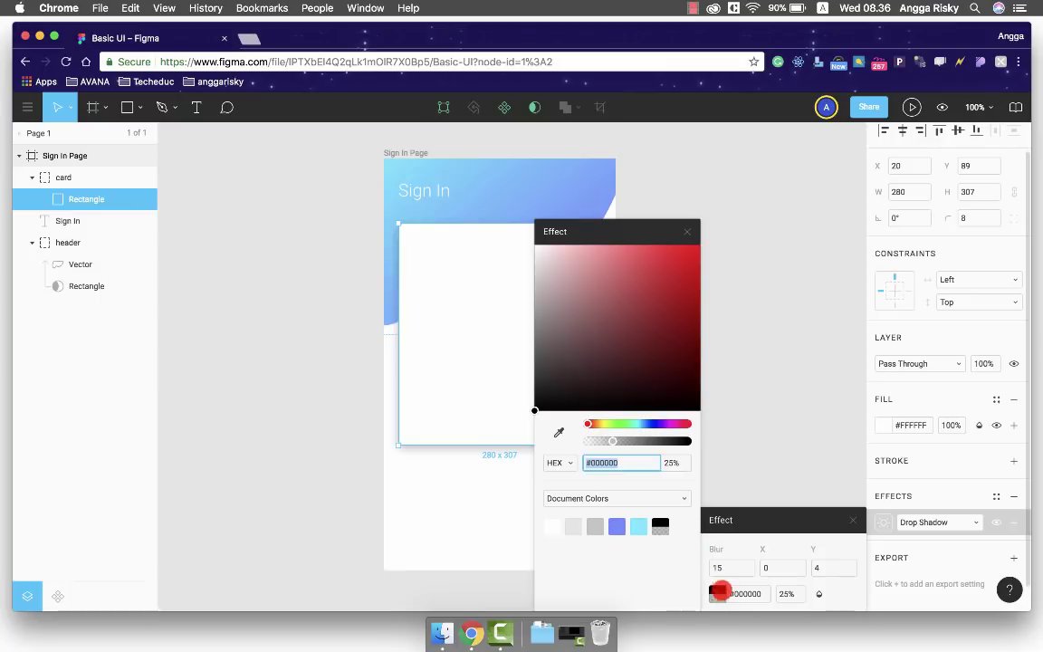
drag(612, 441, 592, 439)
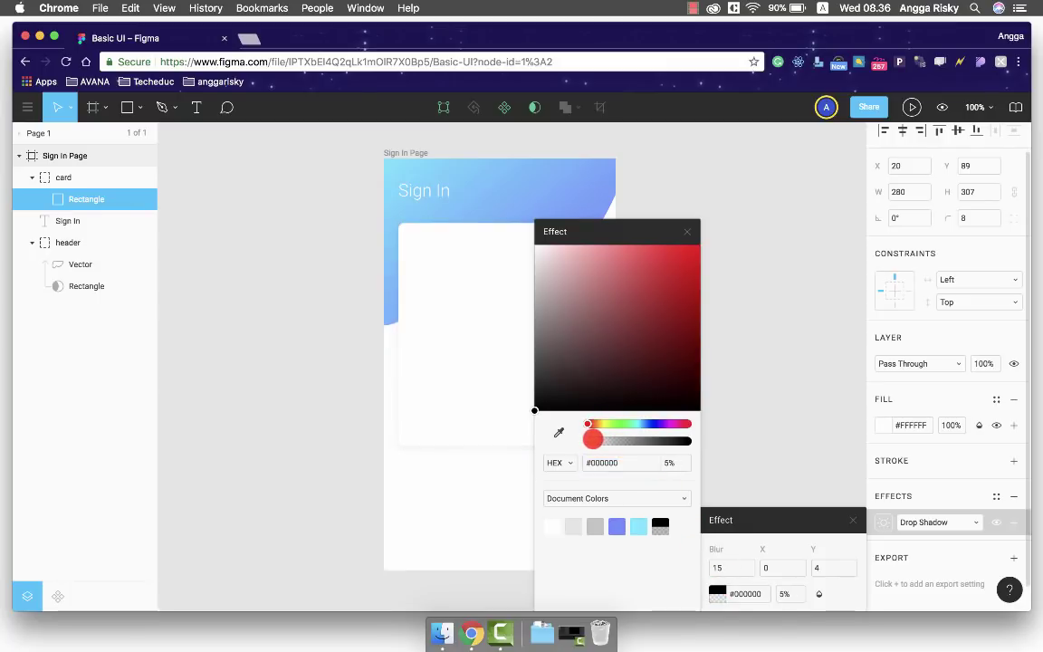
click(735, 301)
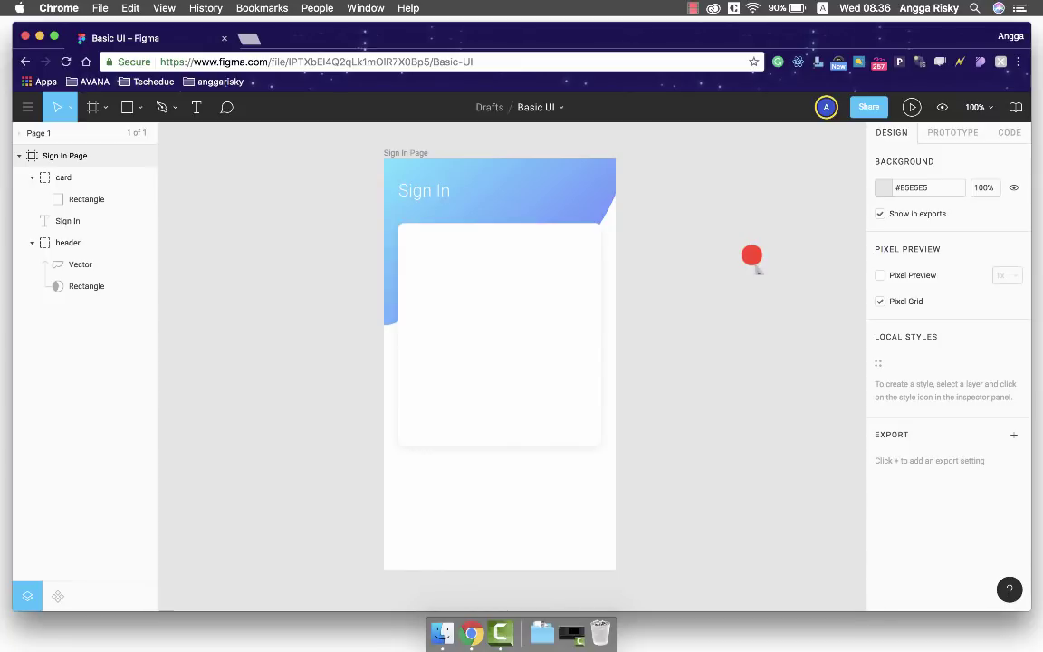
Extend the card's rectangle downward so it measures 280 × 341
click(540, 322)
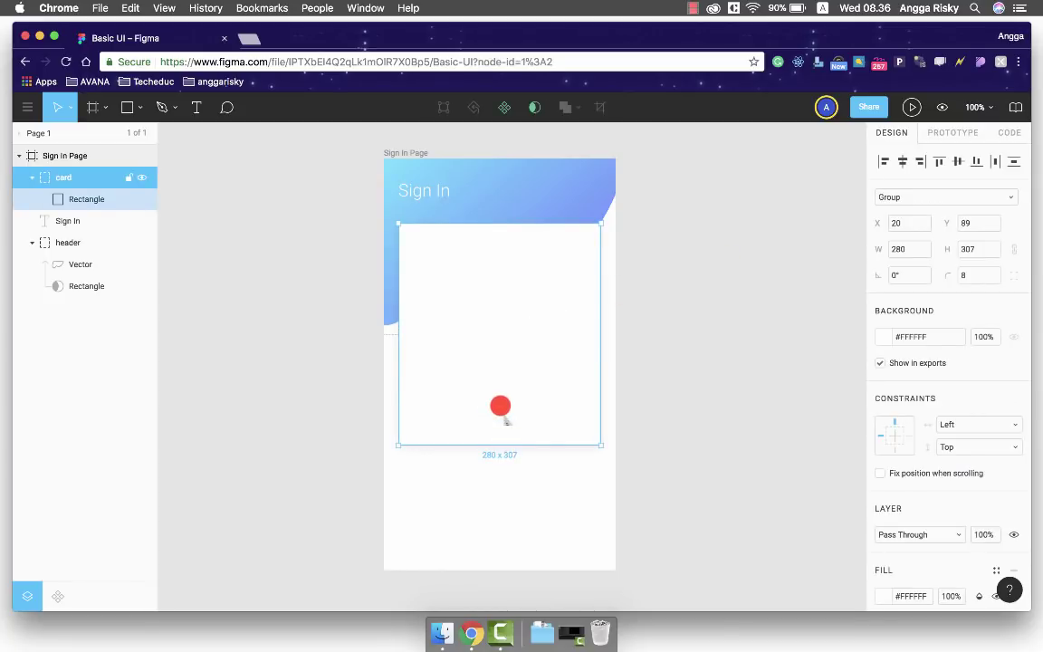
double_click(500, 407)
drag(500, 440, 500, 469)
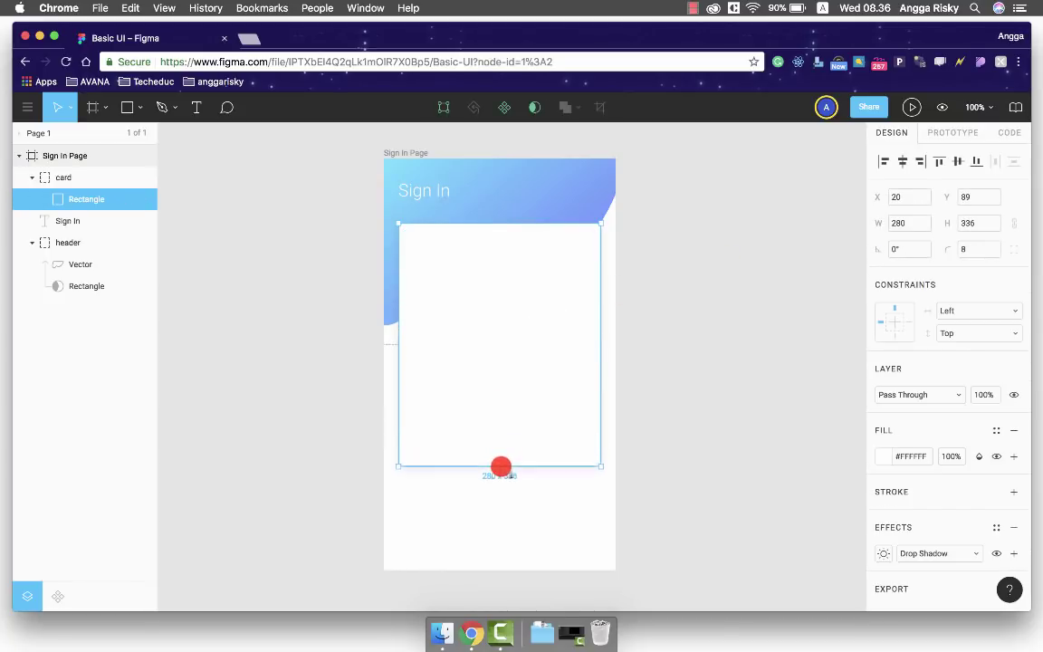
click(701, 358)
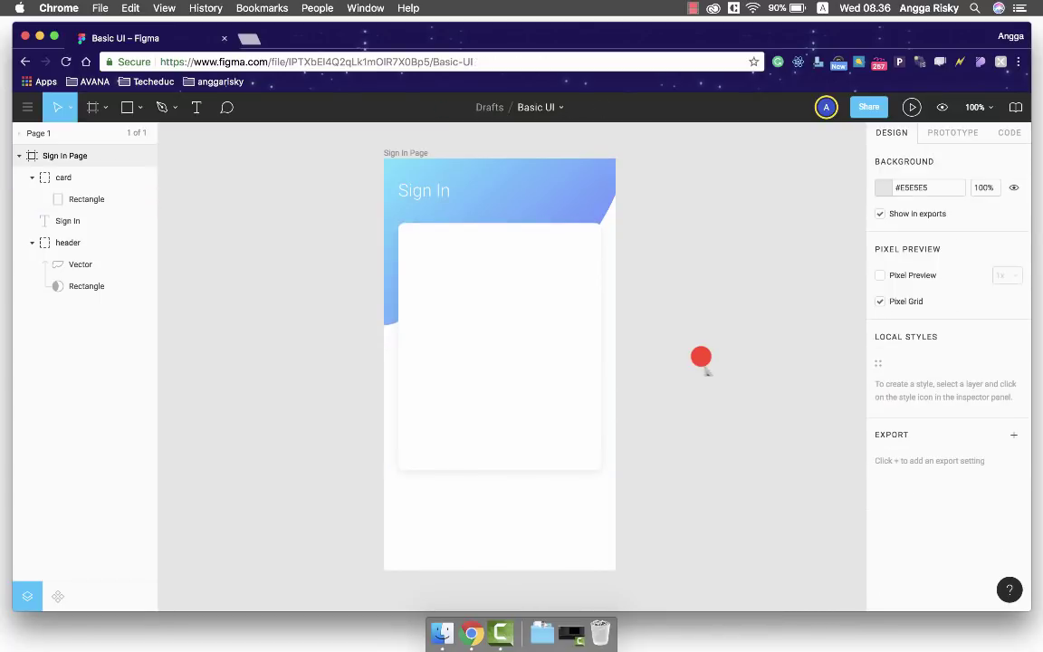
scroll(697, 356, up, 2)
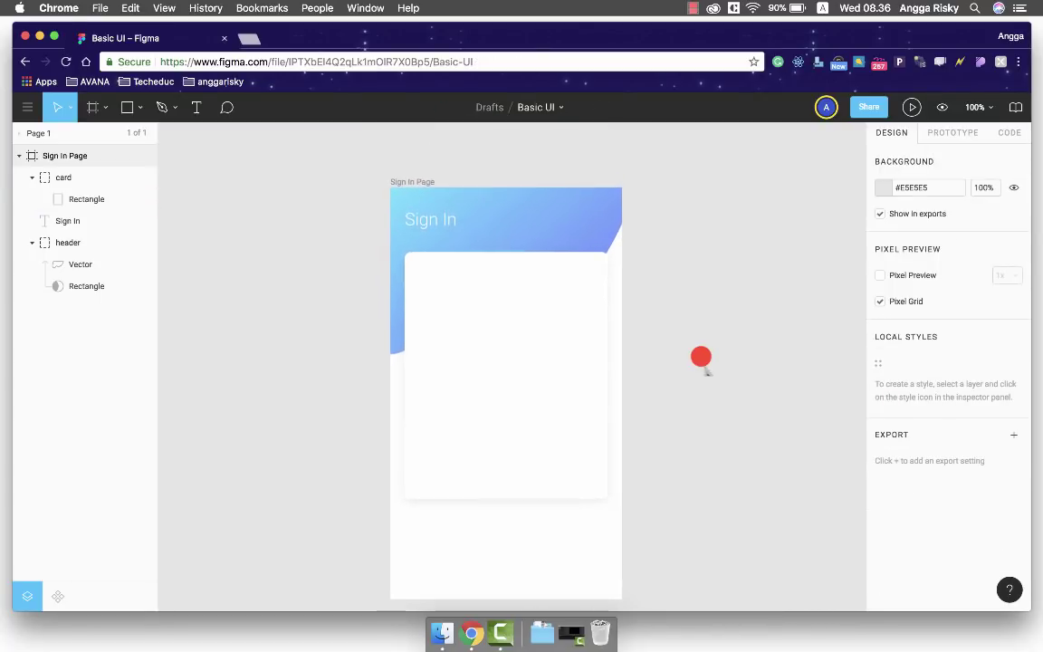
click(539, 339)
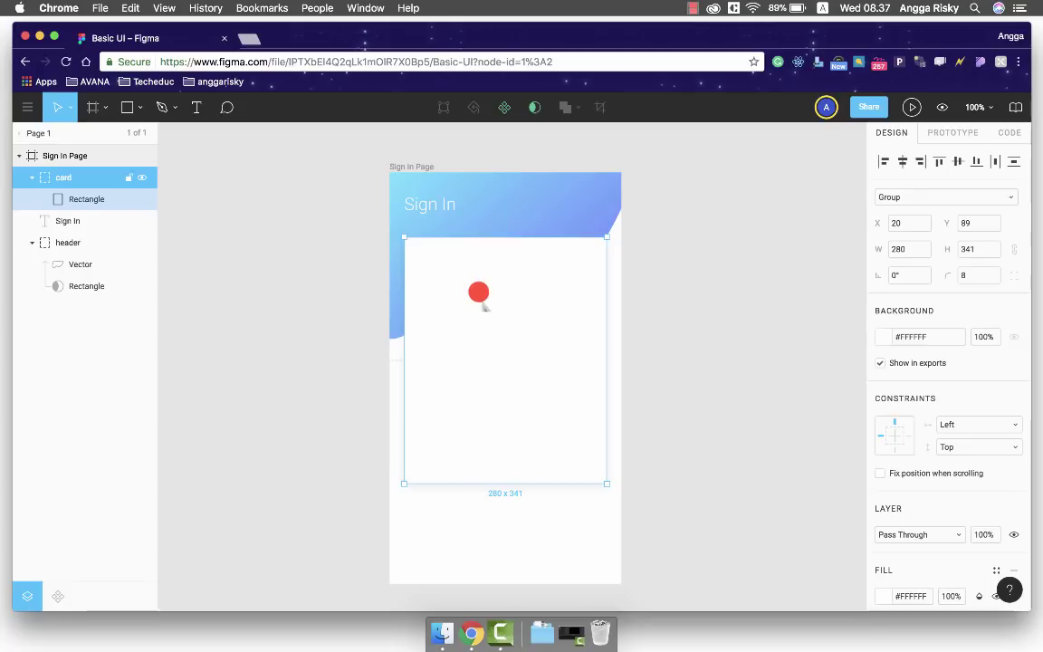
double_click(477, 301)
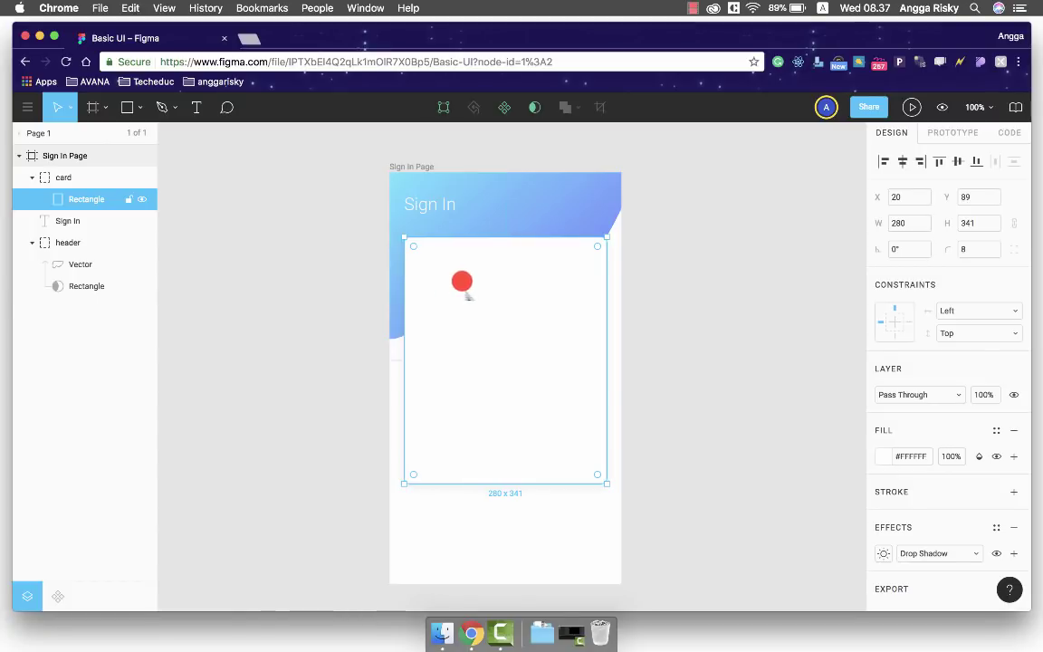
Duplicate the card rectangle, make the copy 240 wide and centre it horizontally
key(super+d)
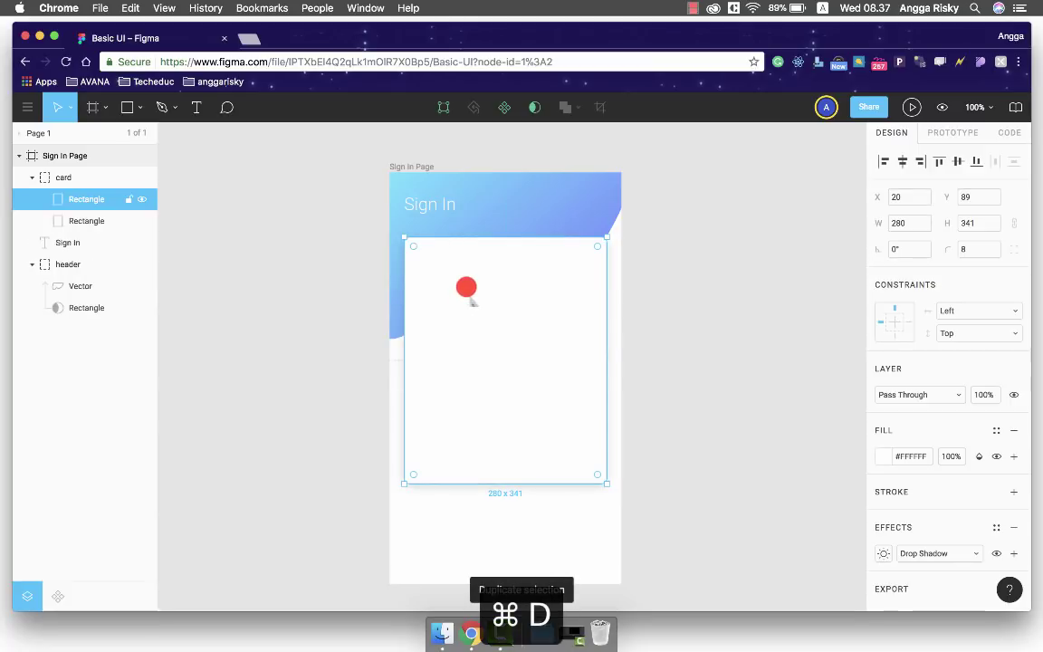
click(910, 223)
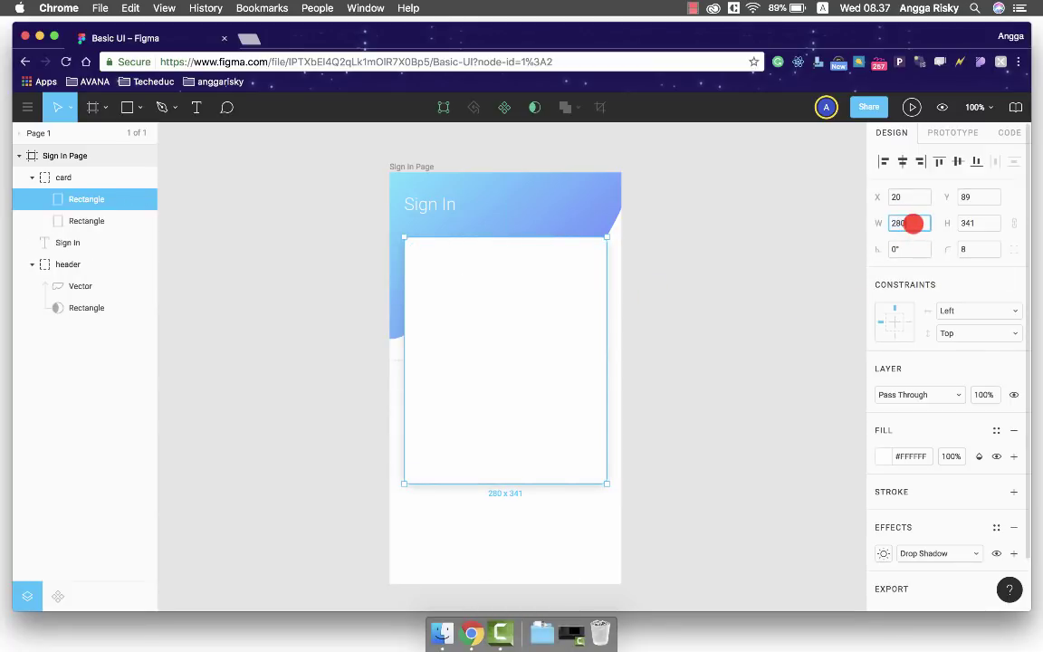
text(-40)
key(Return)
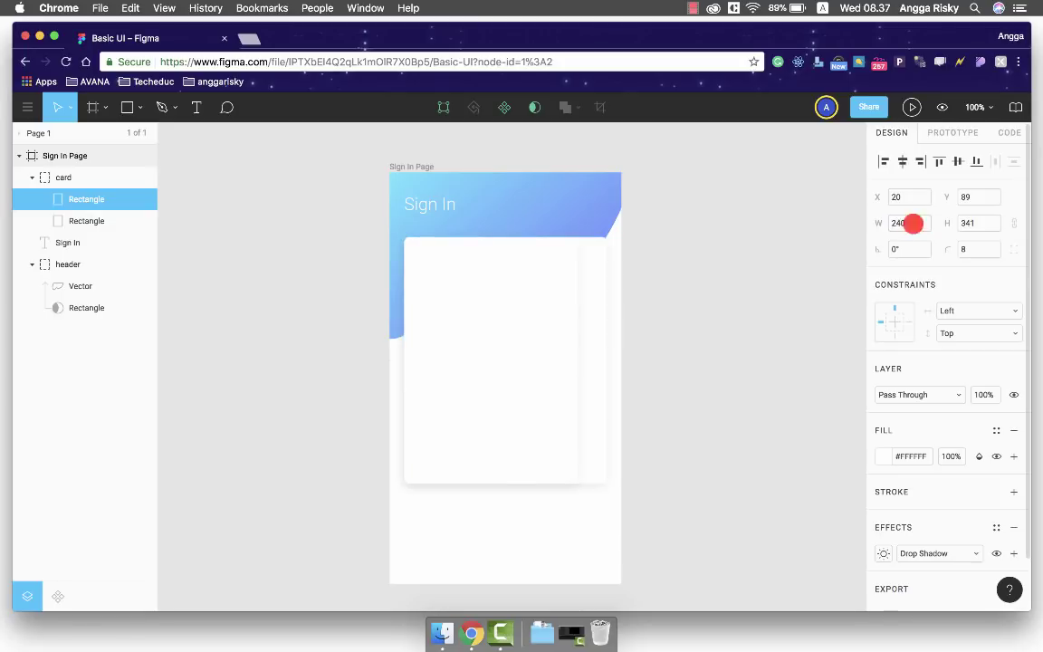
click(899, 159)
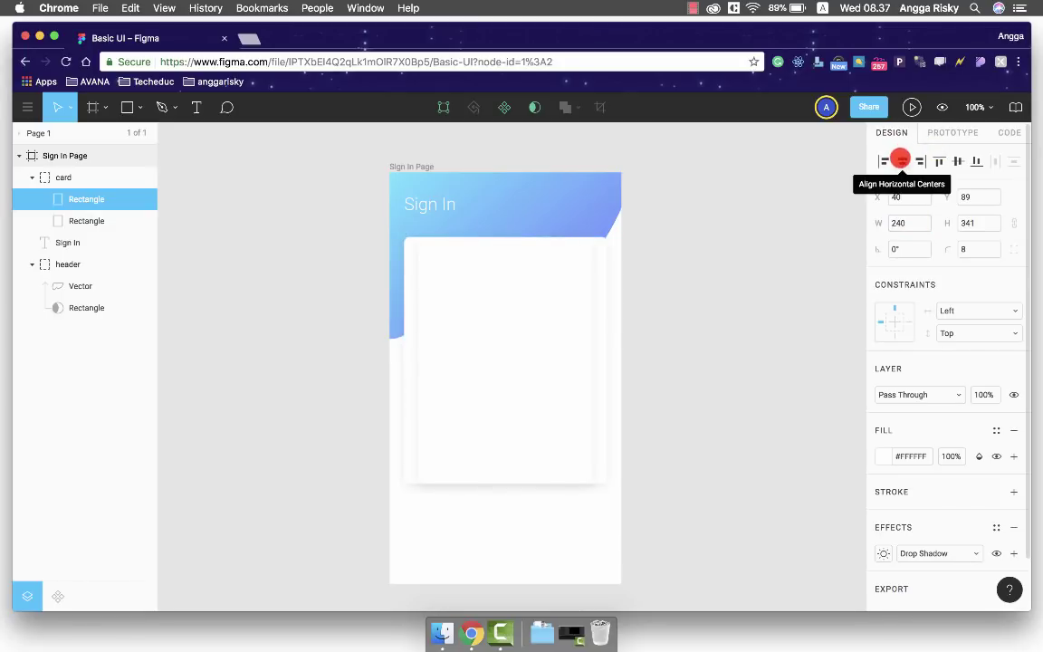
Remove the copy's shadow and fill and give it a #E5E5E5 outline
scroll(942, 498, down, 2)
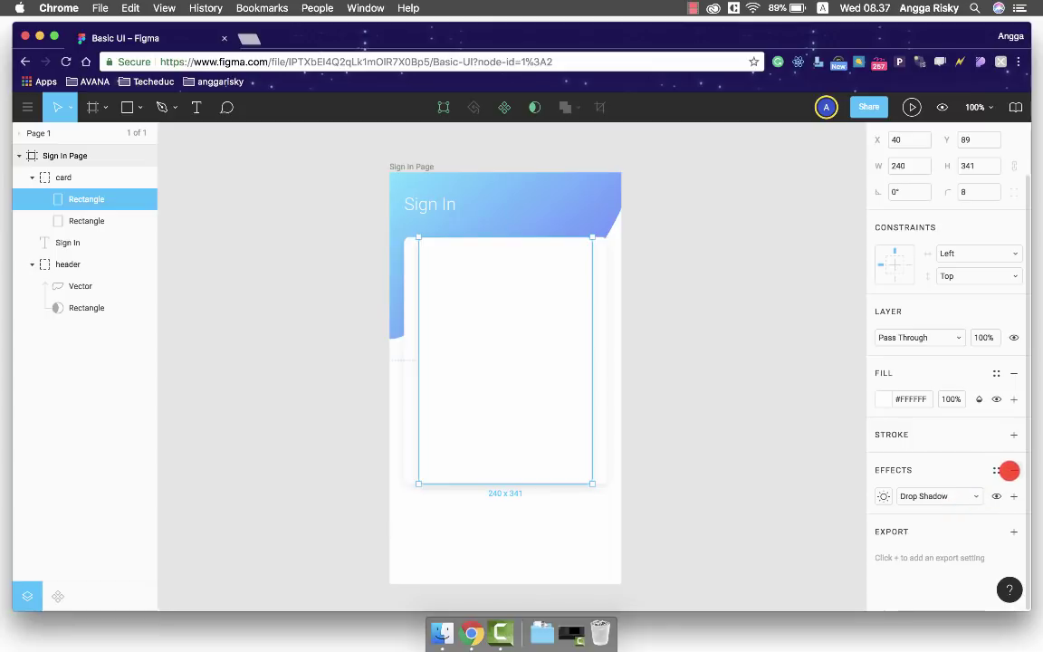
click(1010, 470)
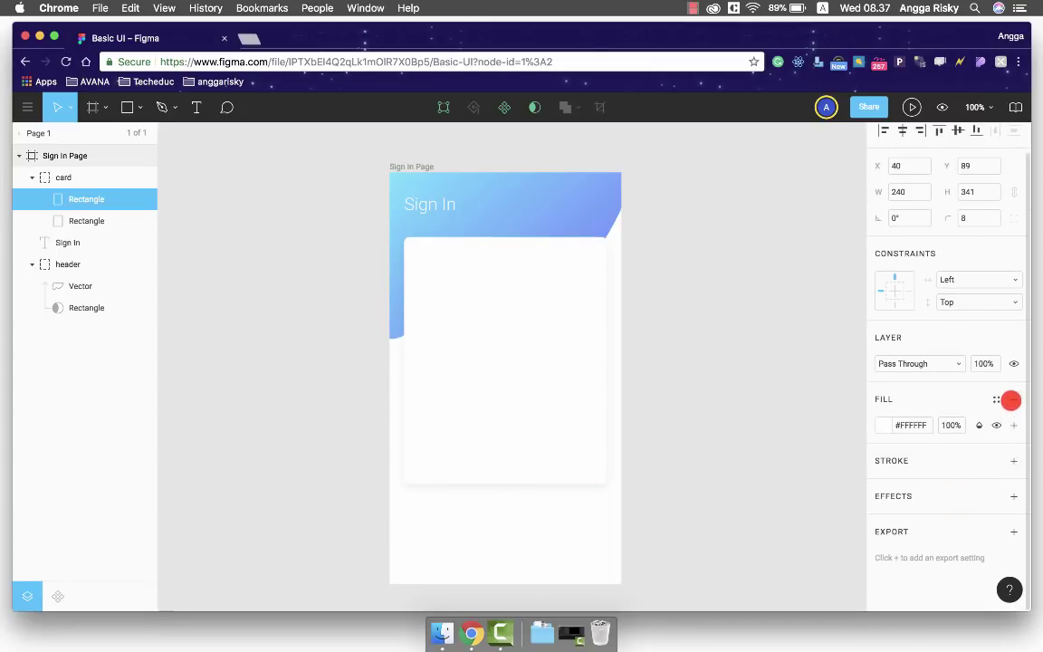
click(1010, 400)
click(1013, 459)
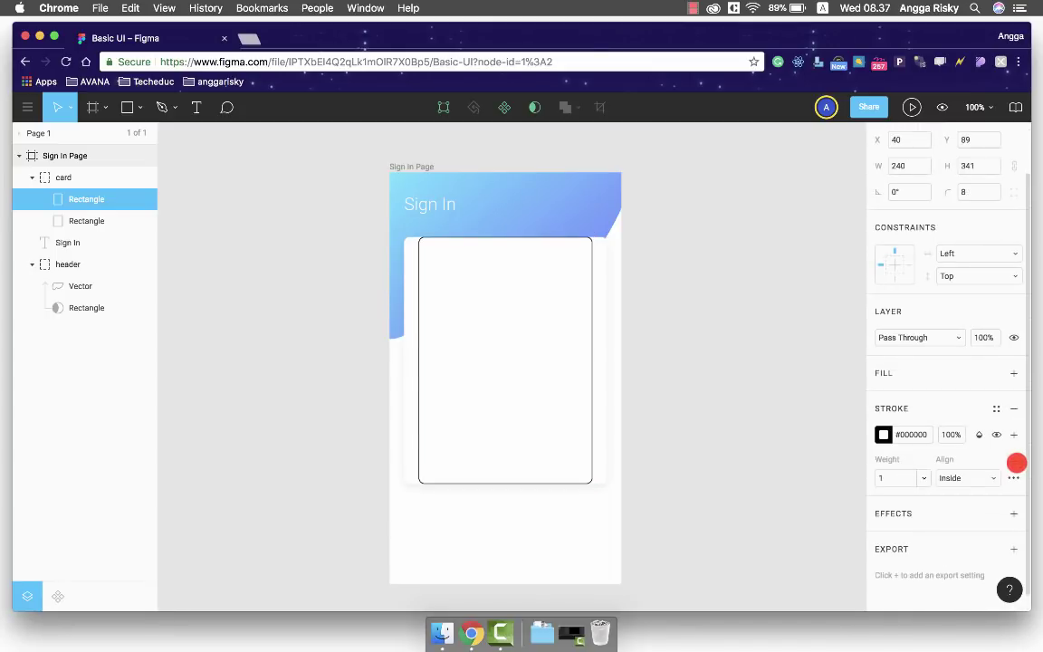
click(883, 435)
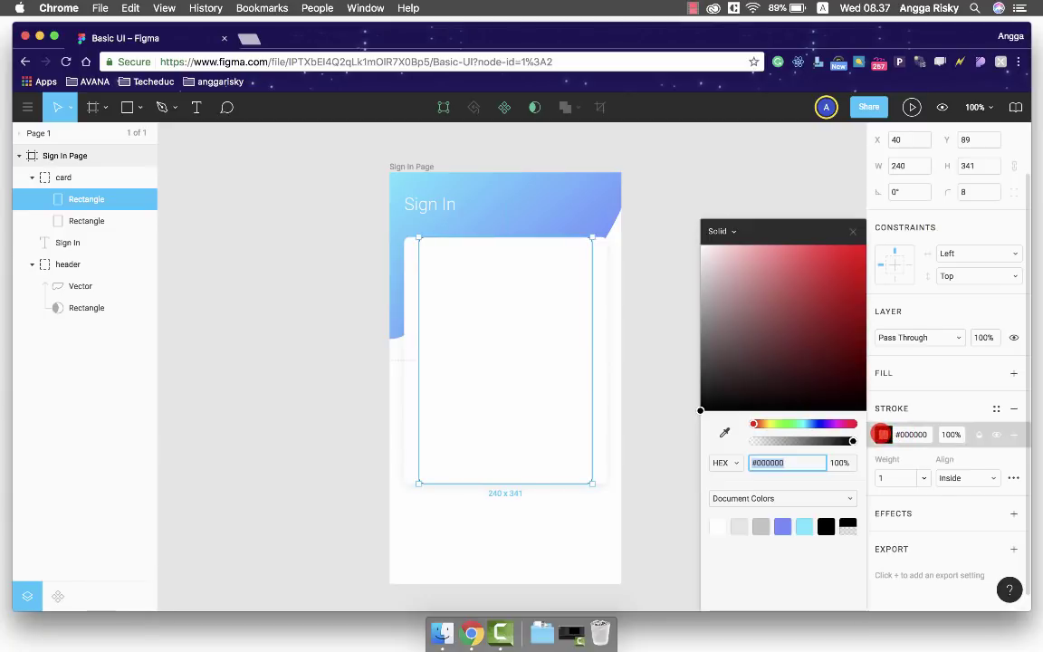
click(741, 527)
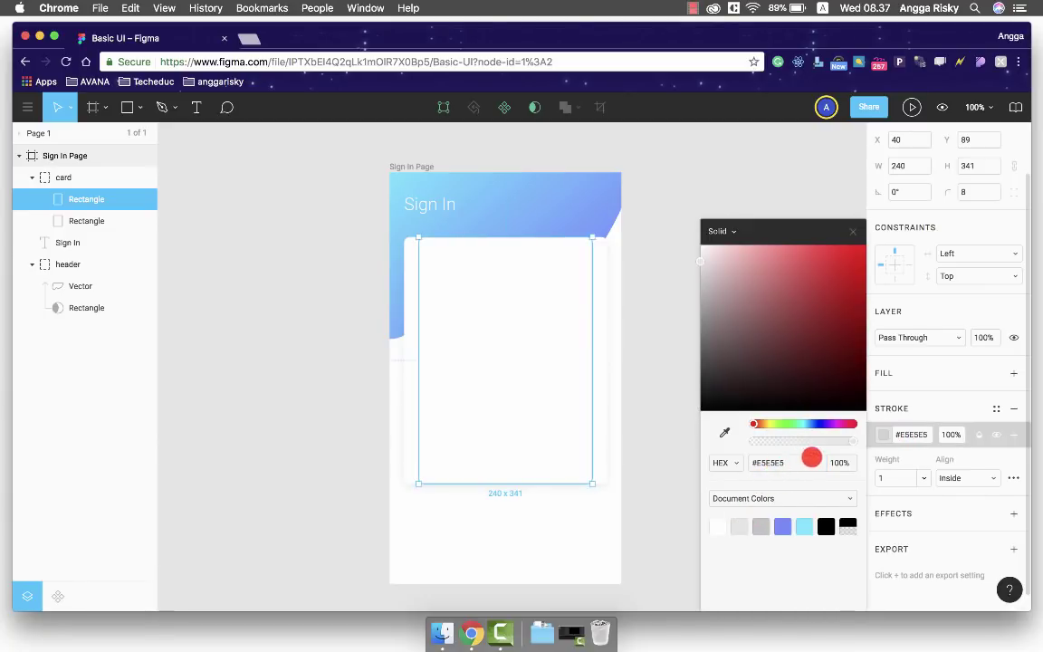
click(850, 235)
text(45)
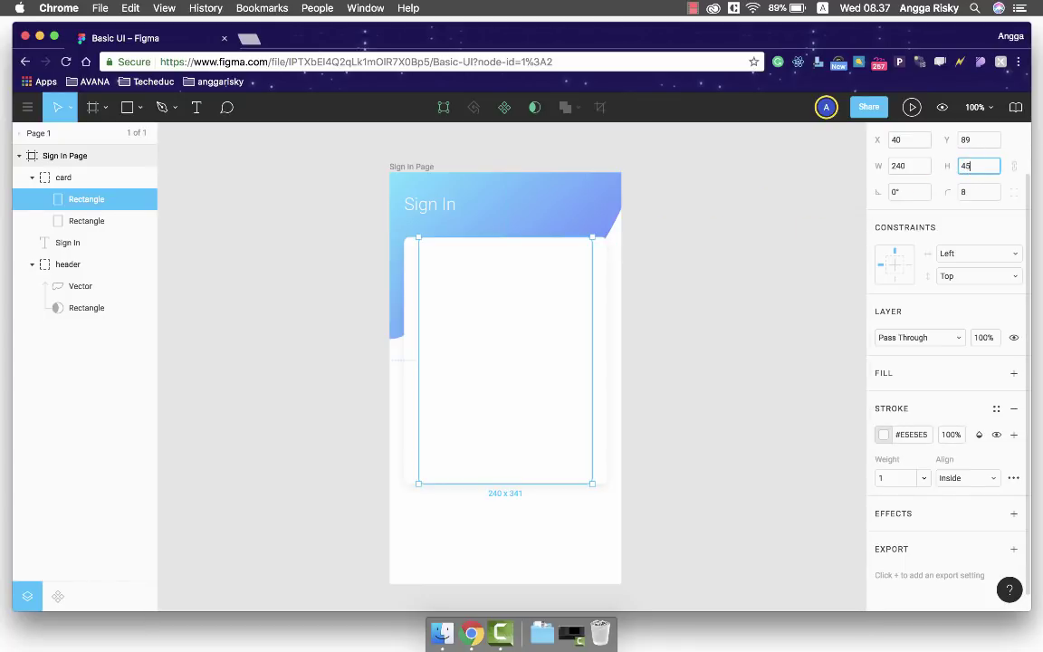
Set the input box height to 45 and move it down the card
key(Return)
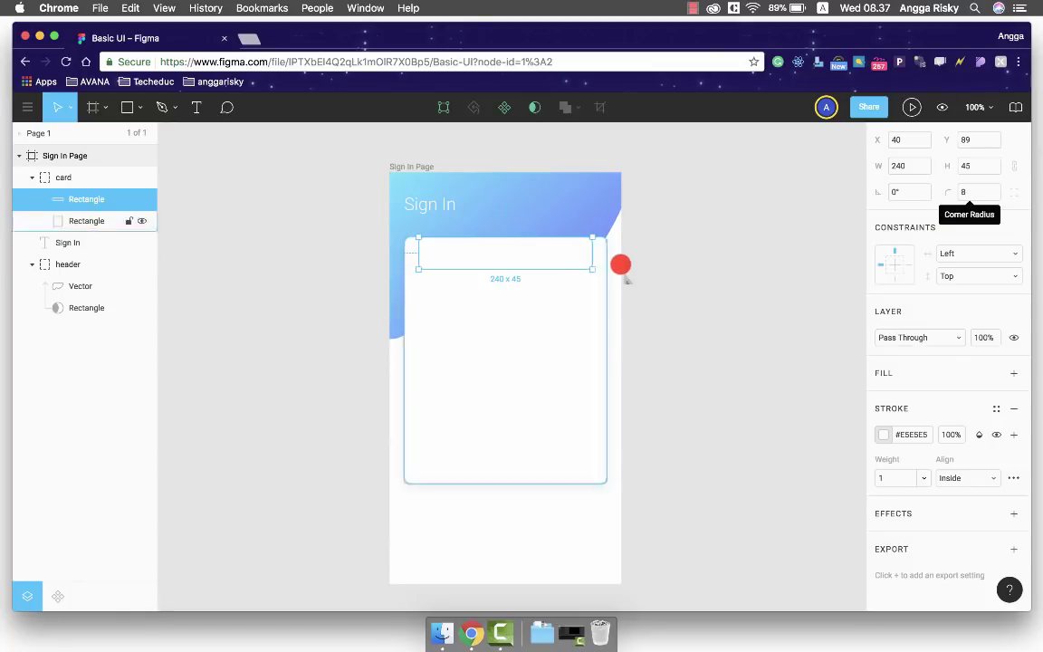
key(shift+Down)
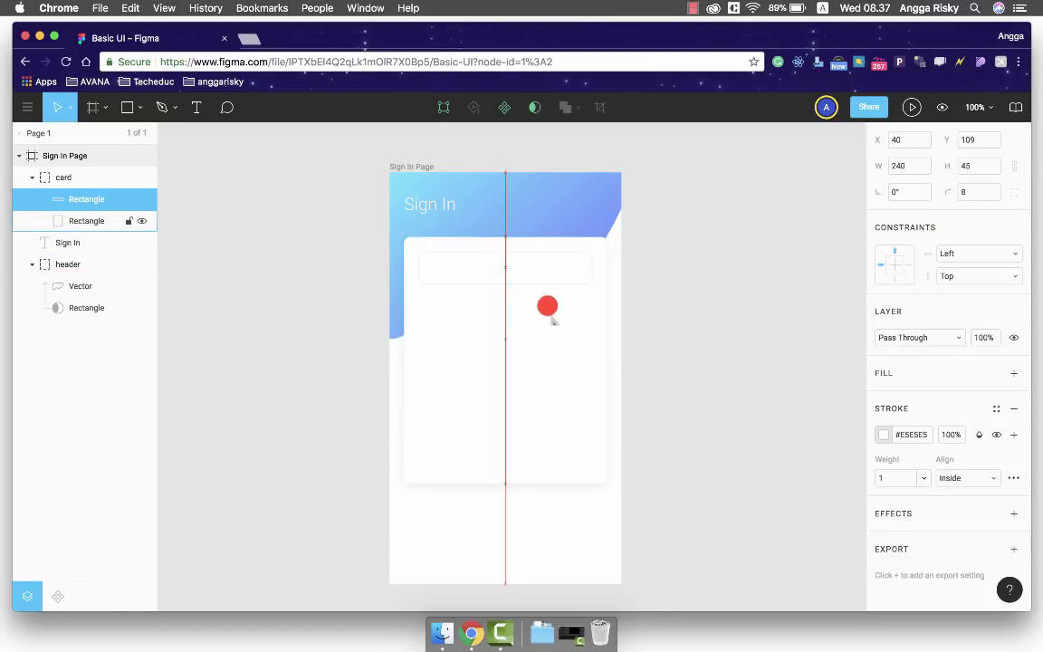
key(shift+Down)
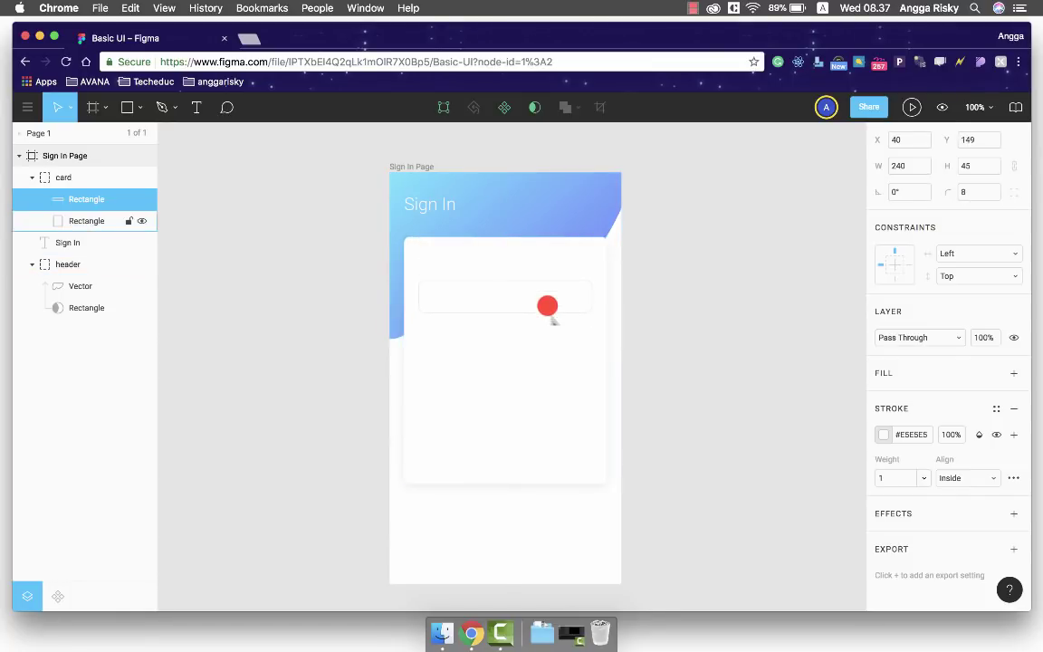
key(shift+Down)
Add a 'Username' text label above the input box
key(t)
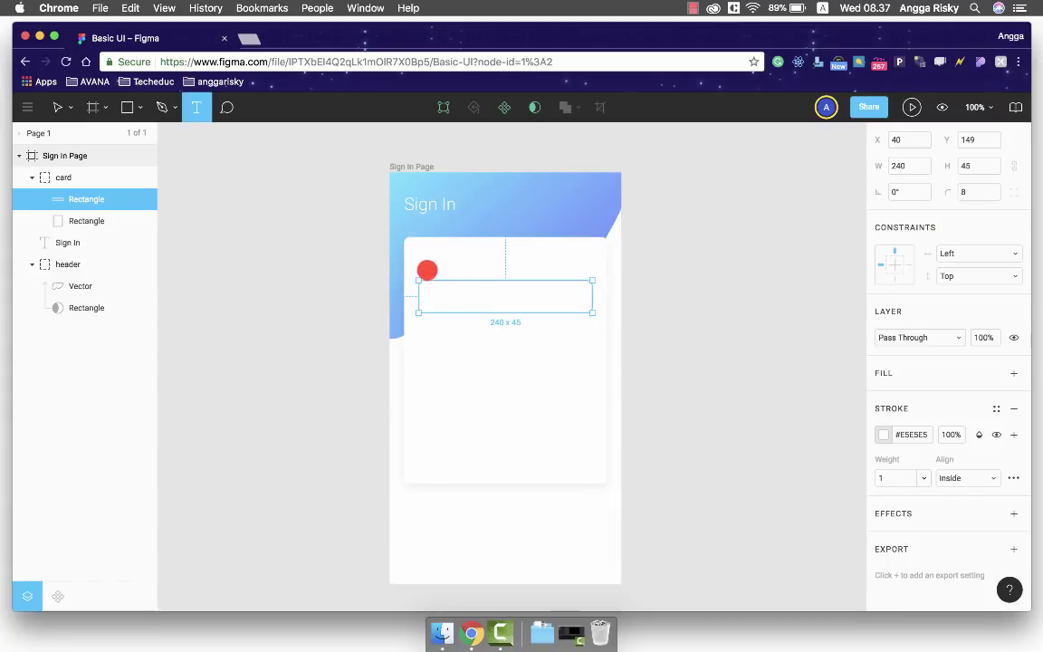
click(426, 269)
text(U)
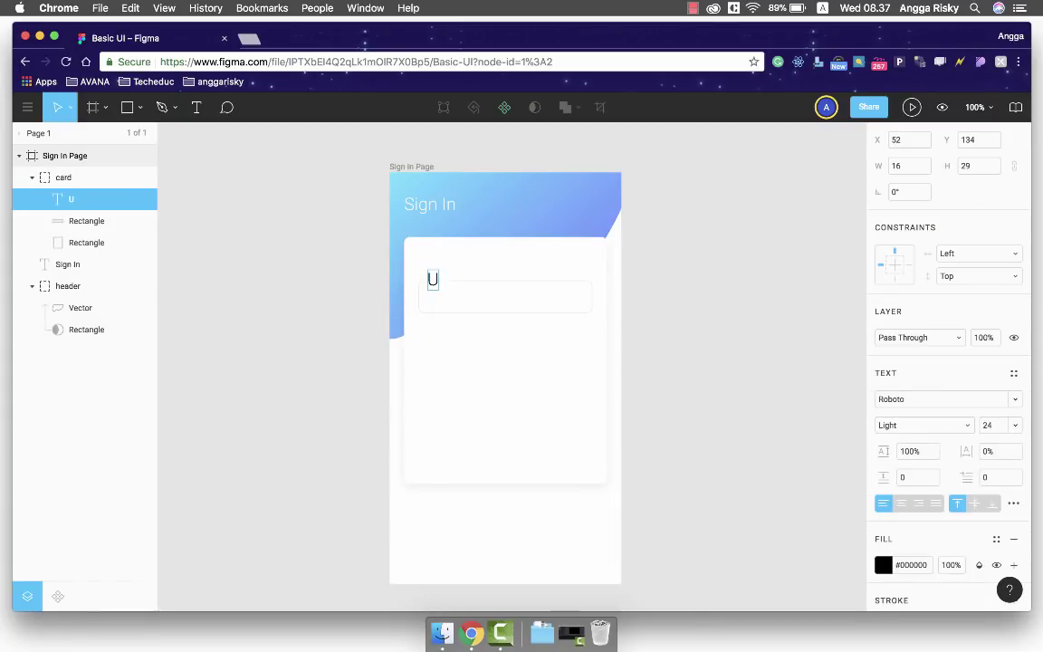
text(sername)
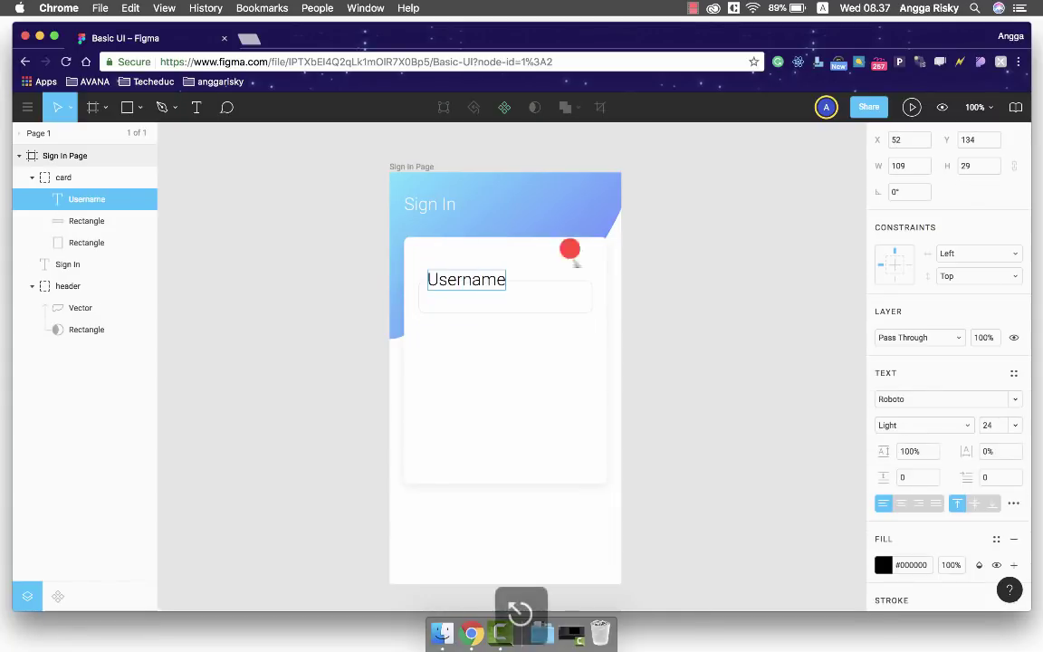
key(Escape)
scroll(946, 489, down, 2)
scroll(908, 435, down, 2)
Colour the Username label dark grey #5A5A5A
click(884, 425)
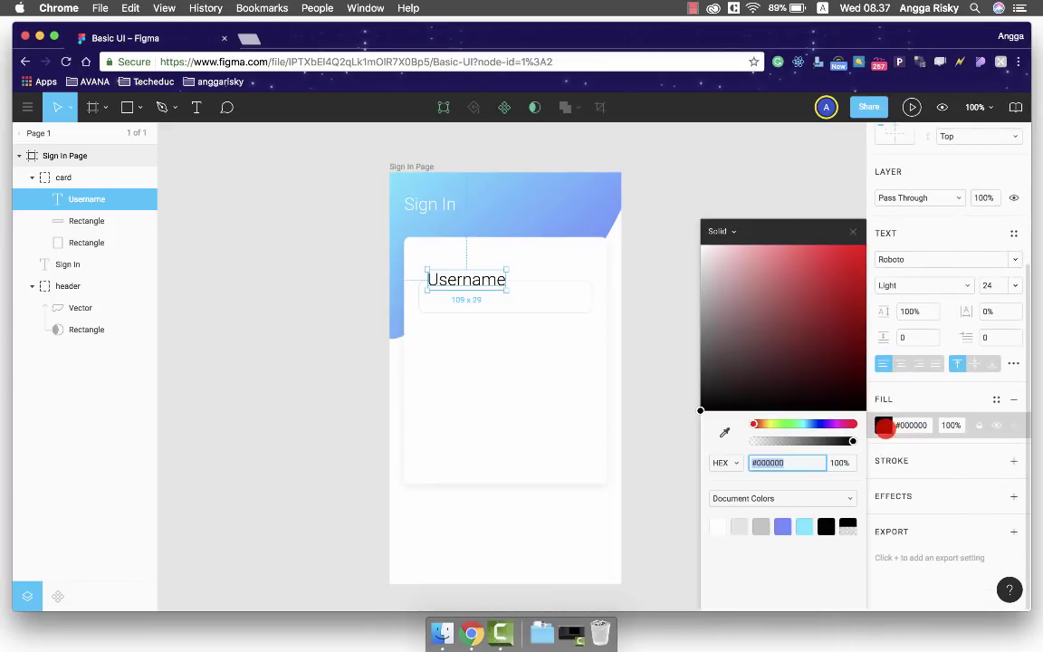
text(c4c4c4)
key(Return)
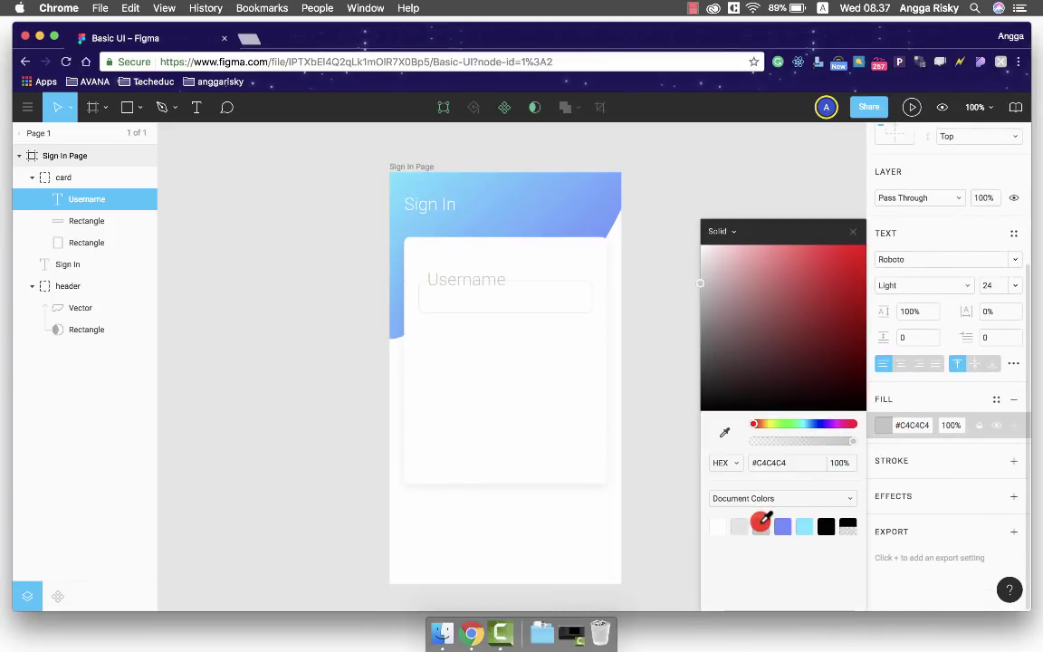
click(781, 462)
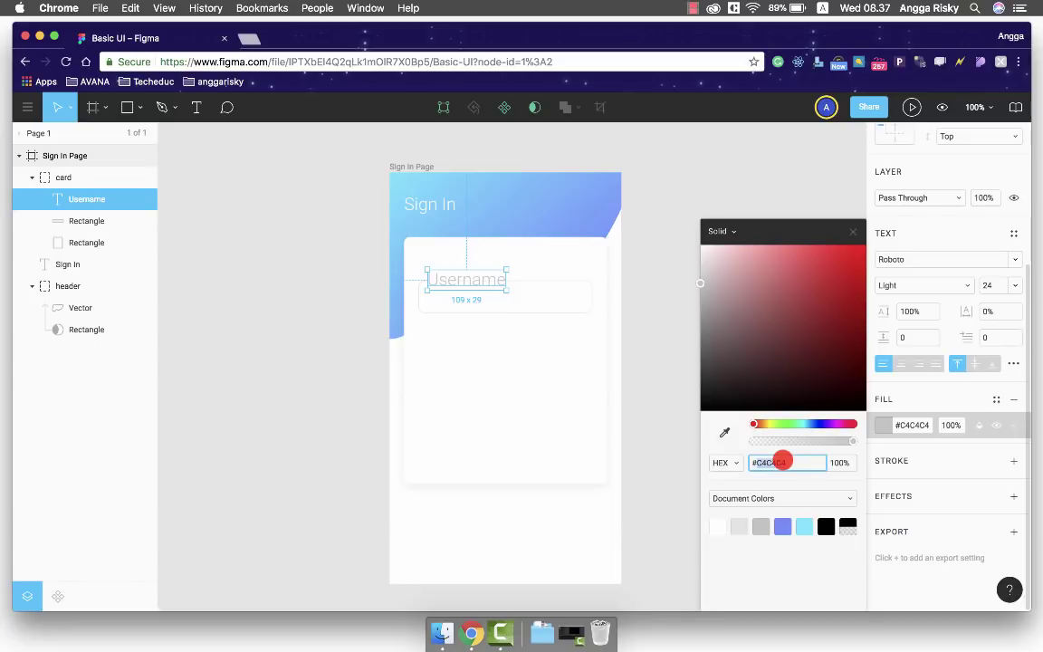
text(#5a5a)
key(Return)
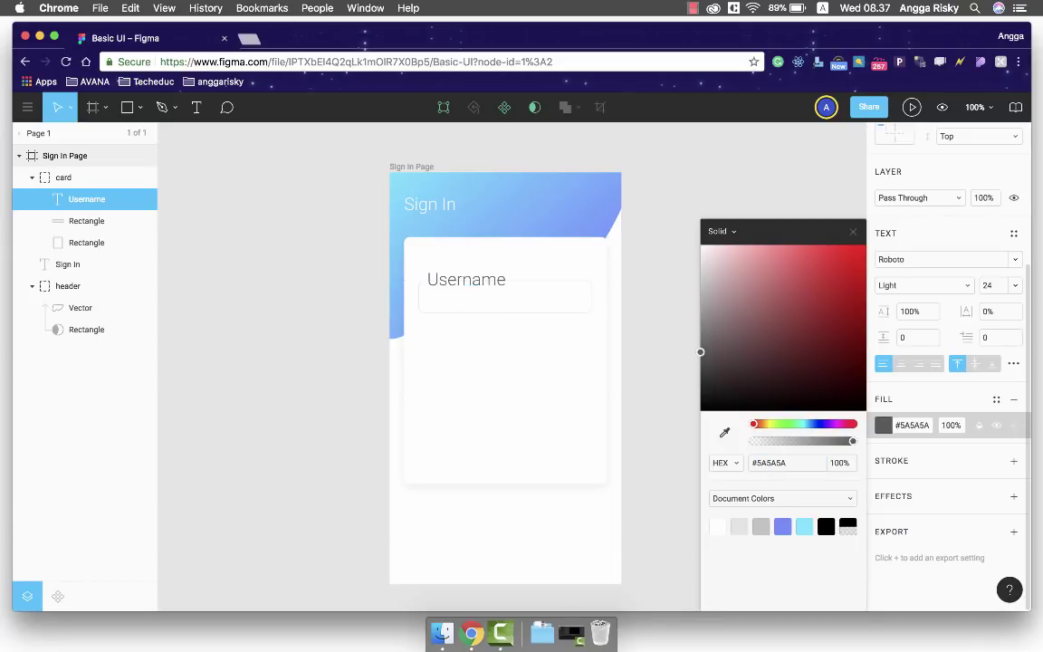
click(886, 425)
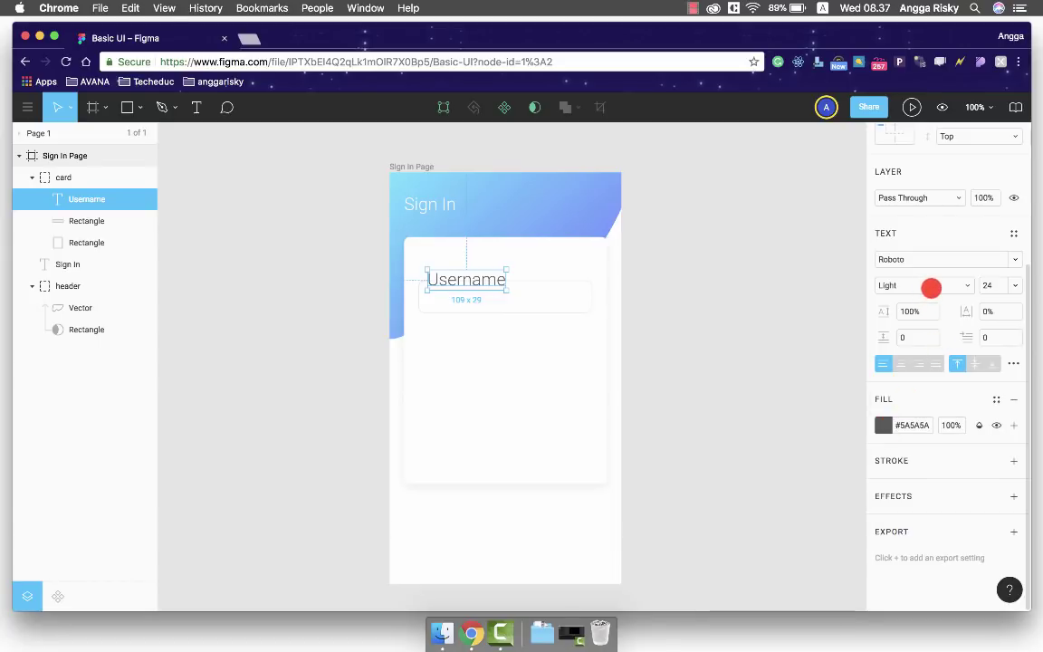
Set the Username label to Roboto Regular, size 16
click(931, 288)
click(917, 250)
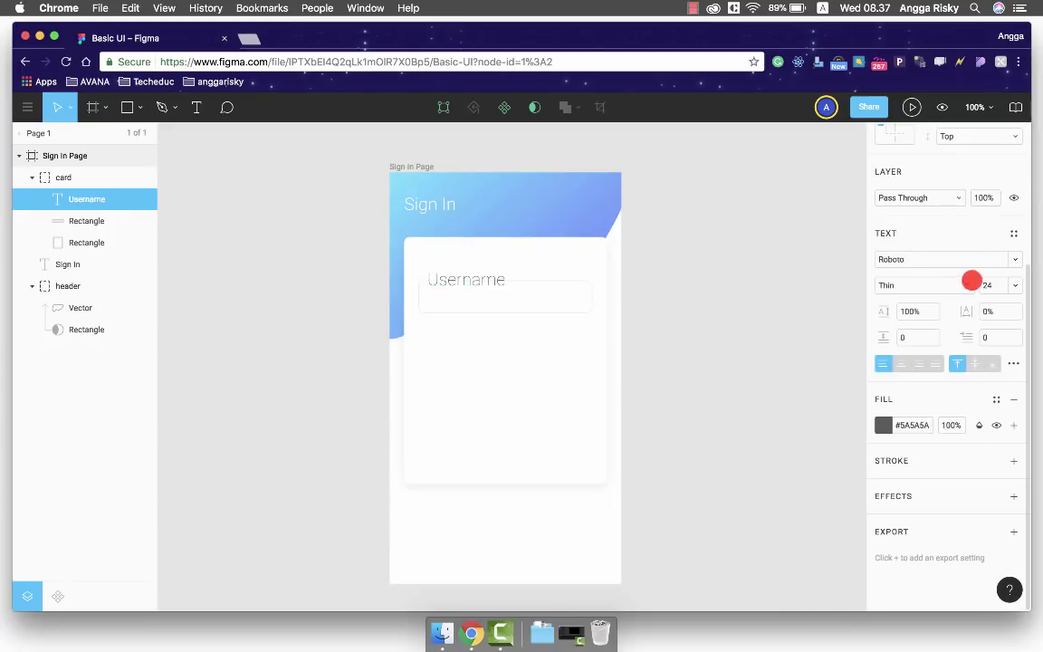
text(16)
key(Return)
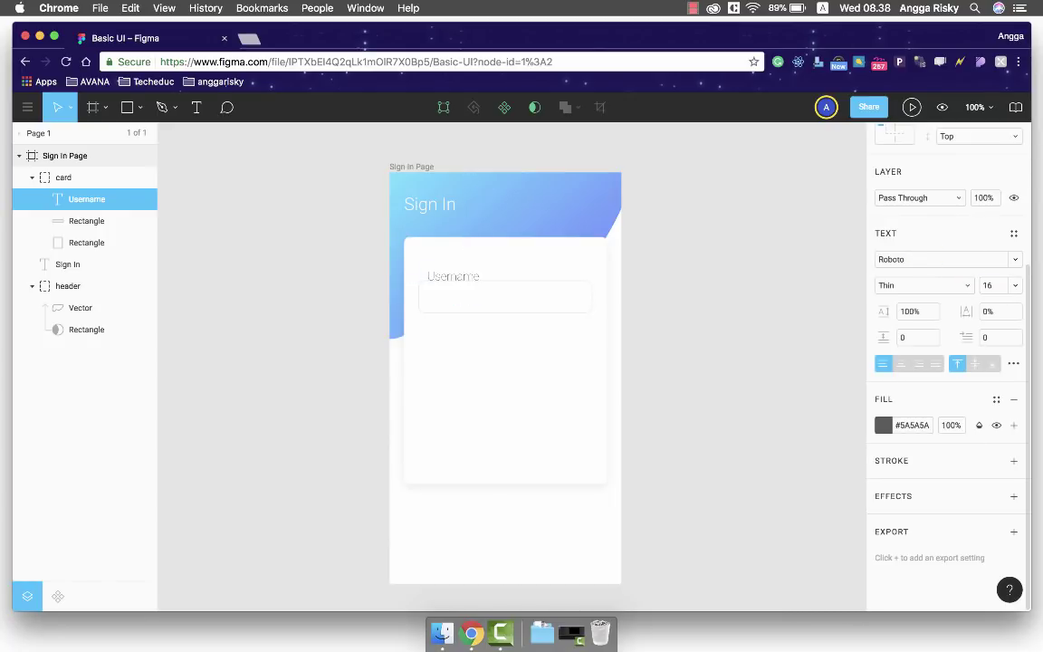
click(917, 284)
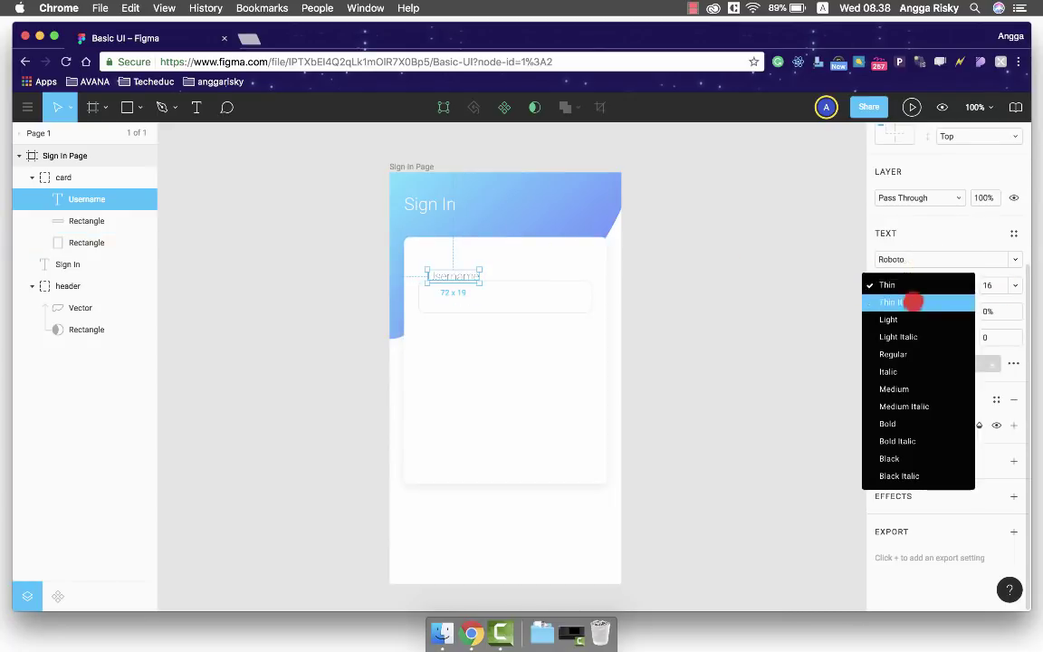
click(901, 352)
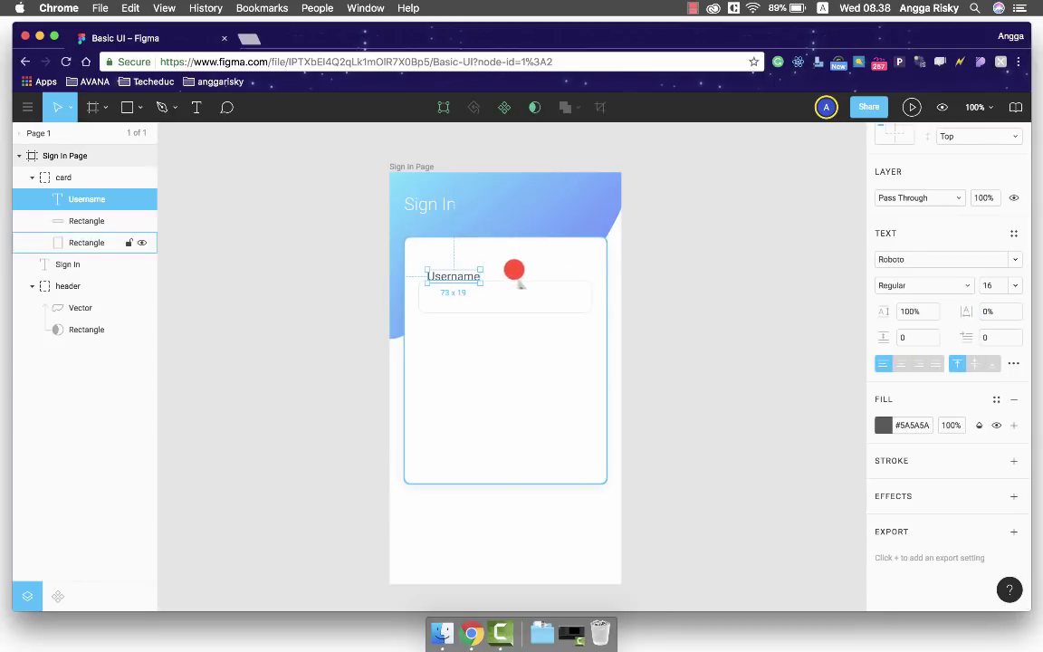
click(624, 282)
double_click(487, 288)
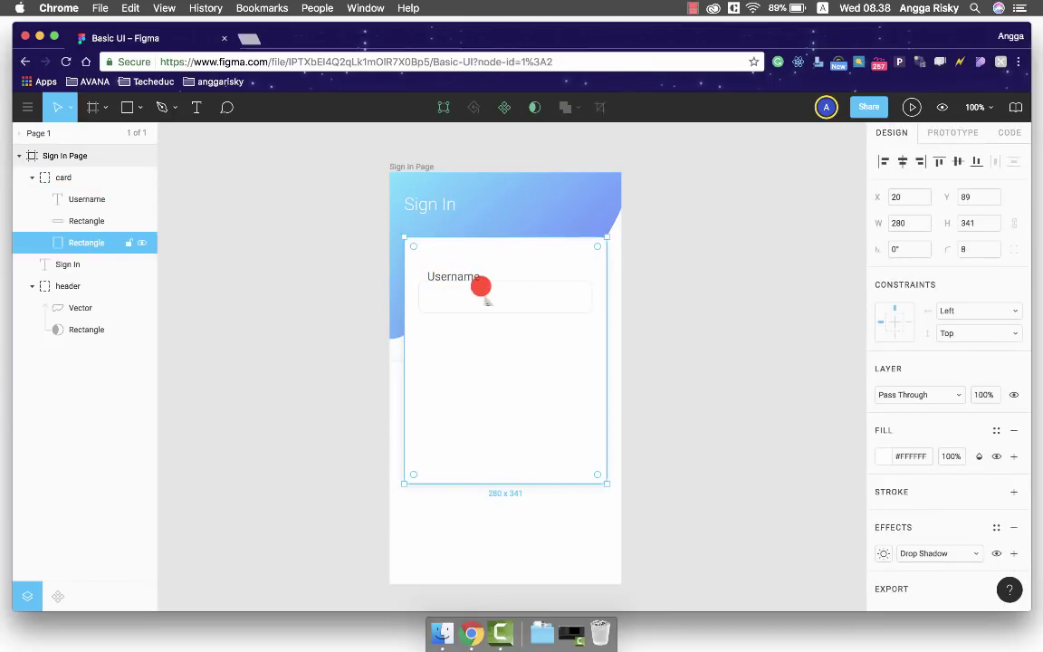
Left-align the Username label with its input box and move it up slightly
click(466, 280)
shift+click(452, 308)
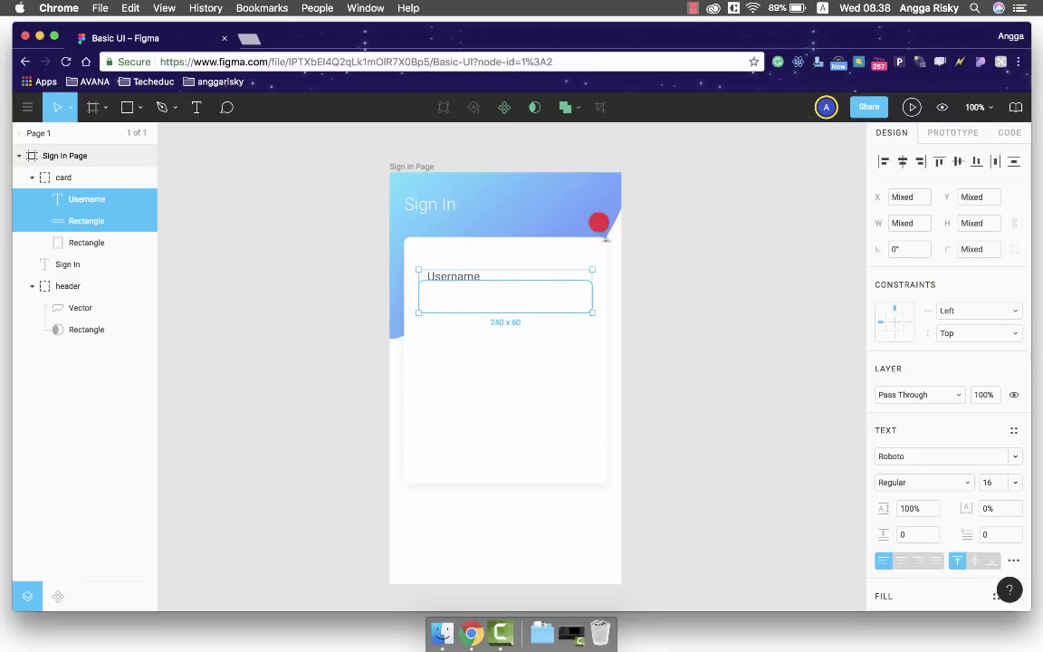
click(882, 161)
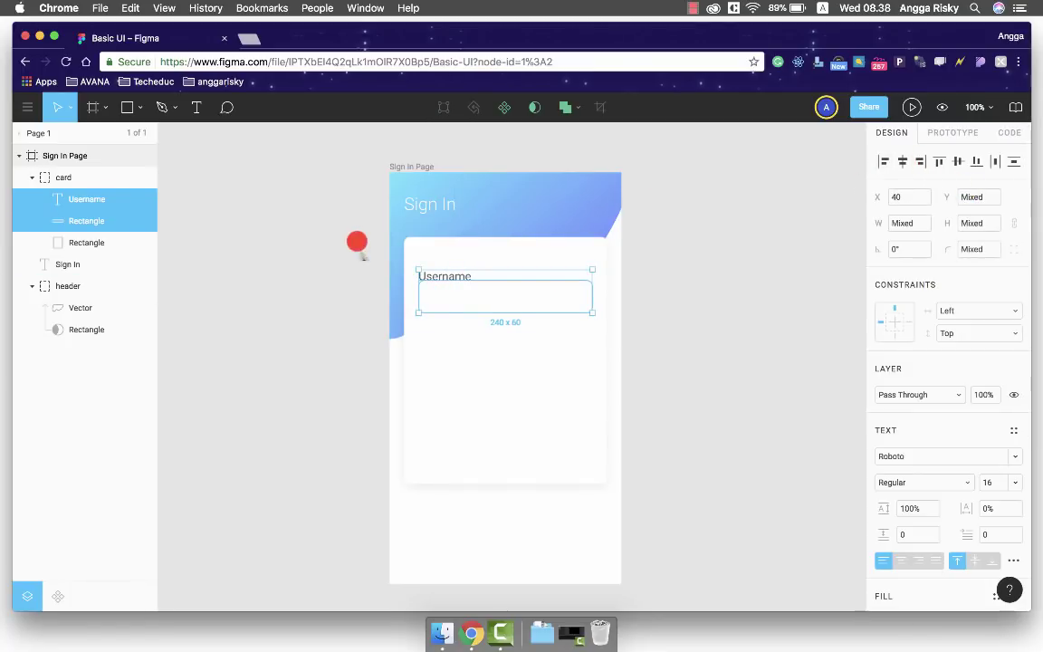
click(90, 200)
drag(418, 269, 417, 260)
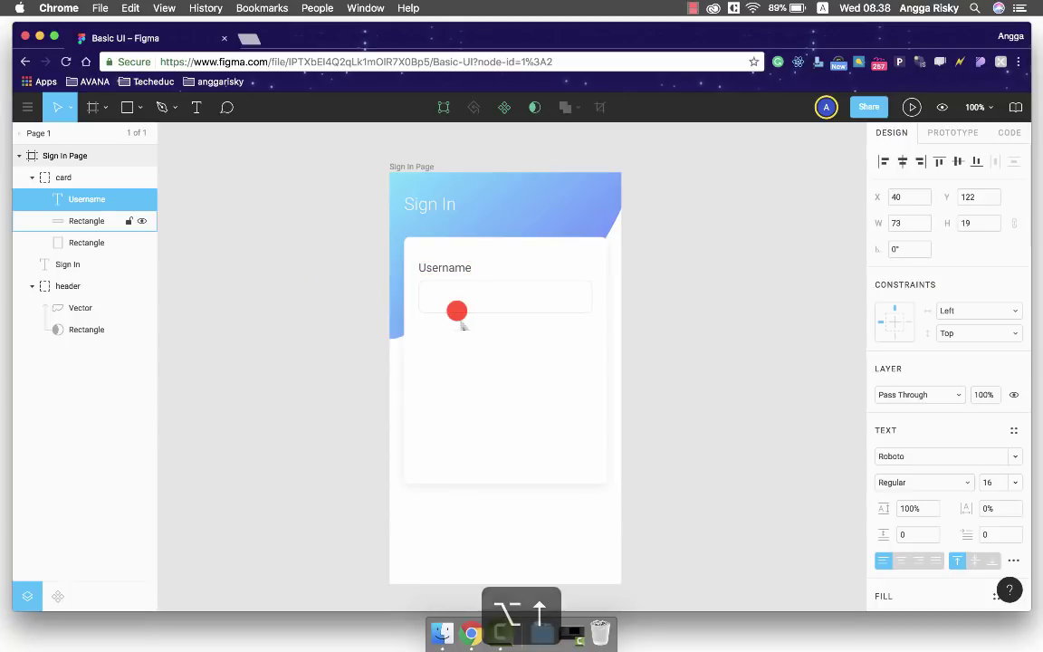
Group the label and box as 'Input' and nudge the group up to Y 109
shift+click(95, 220)
key(super+g)
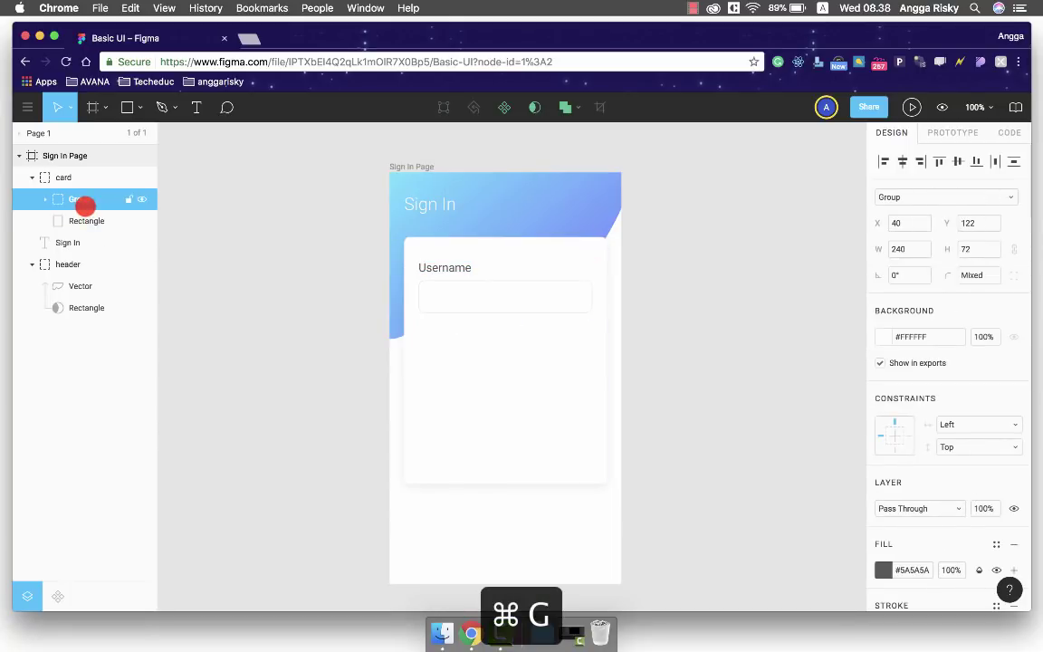
double_click(80, 200)
text(Input)
key(Return)
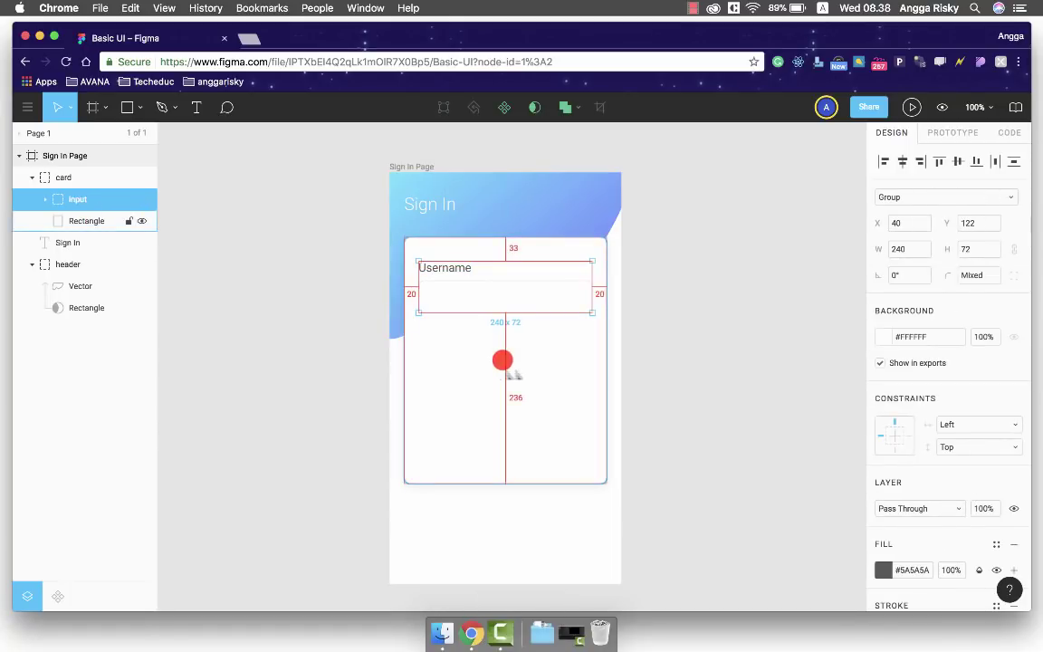
key(alt+shift+Up)
key(alt+Up)
key(alt+Up)
key(alt+Up)
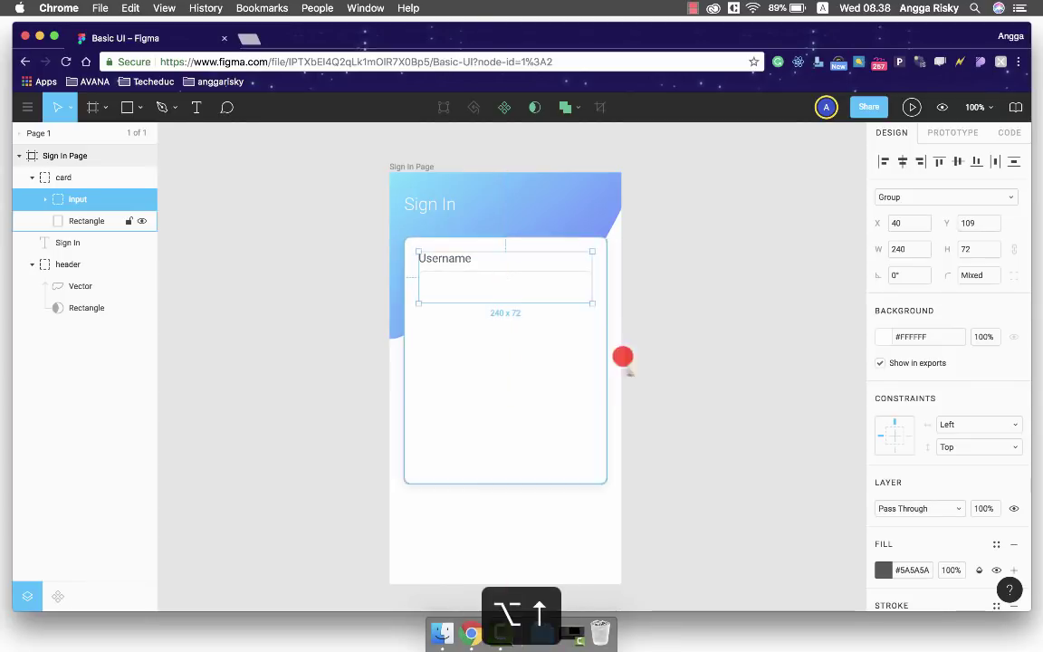
click(649, 358)
scroll(649, 358, down, 3)
scroll(650, 357, up, 2)
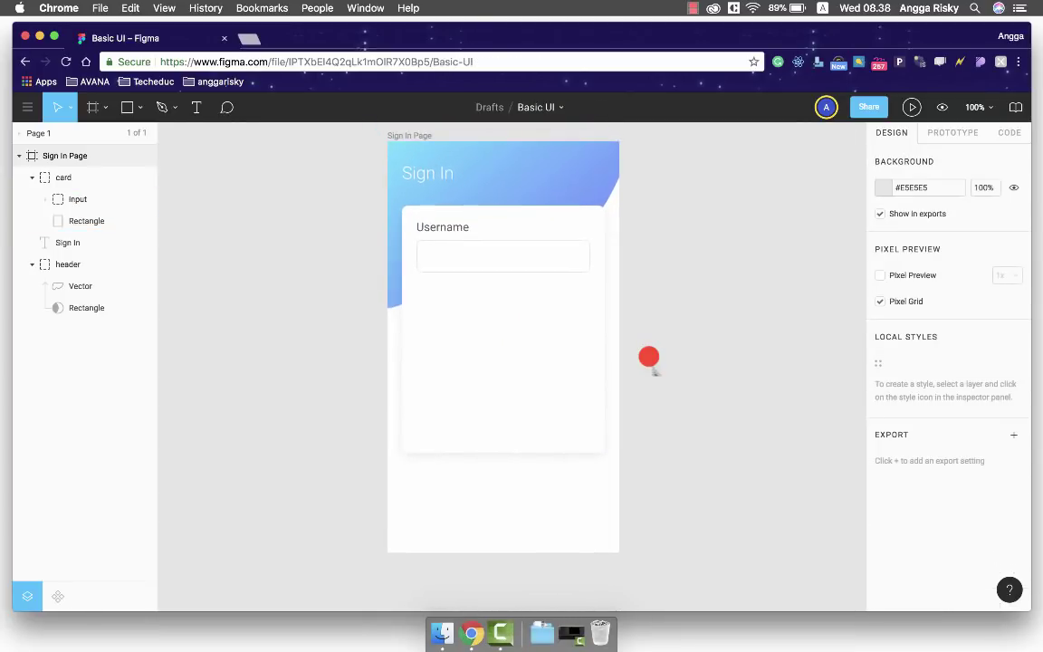
scroll(650, 357, up, 2)
Copy and paste the Input group, placing the duplicate 18 px below the first
click(496, 272)
double_click(495, 272)
double_click(495, 272)
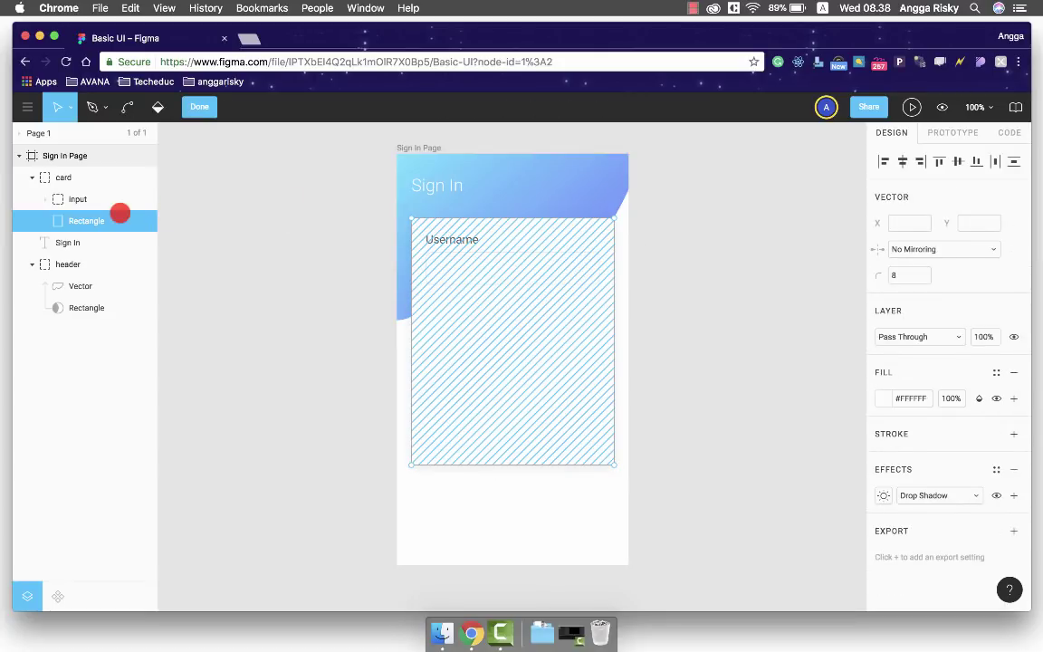
click(83, 199)
key(super+c)
key(super+v)
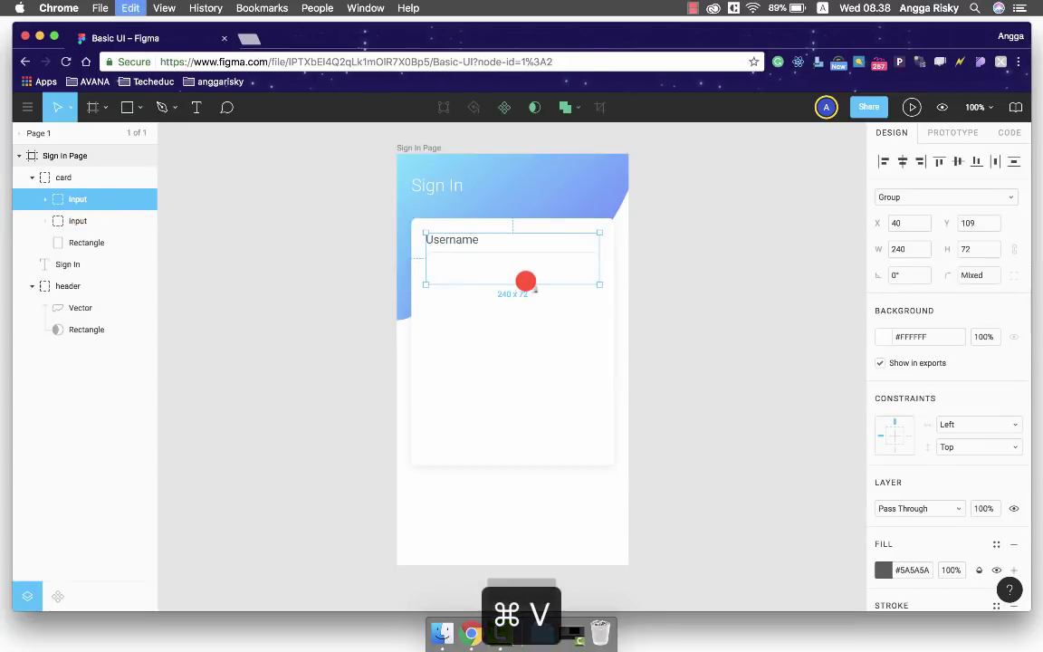
key(shift+Down)
key(shift+Down)
key(shift+Down)
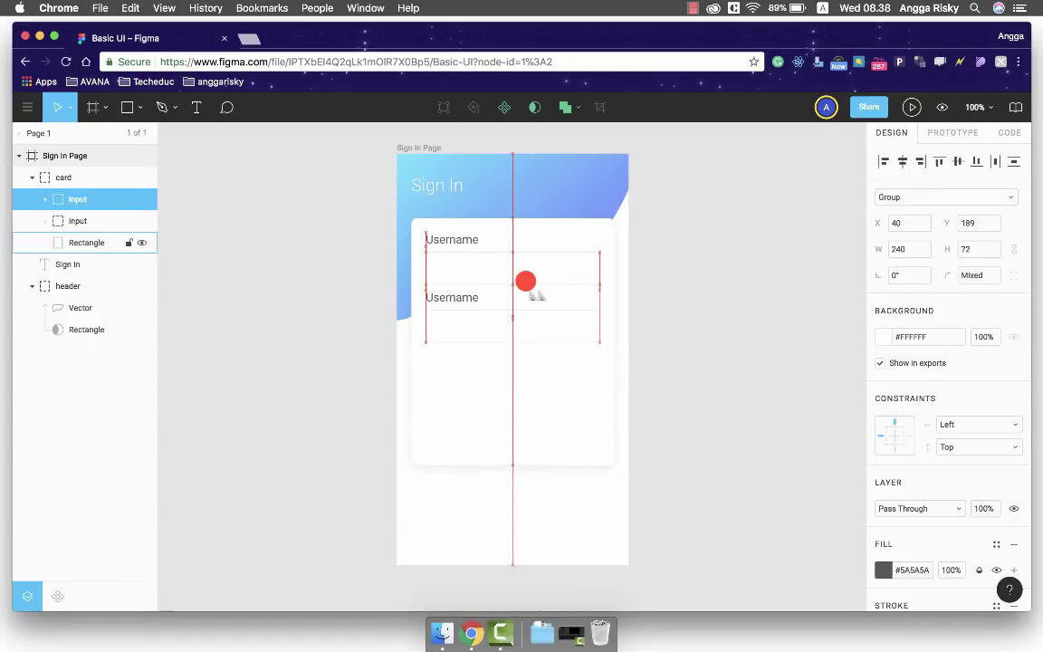
key(alt+shift+Down)
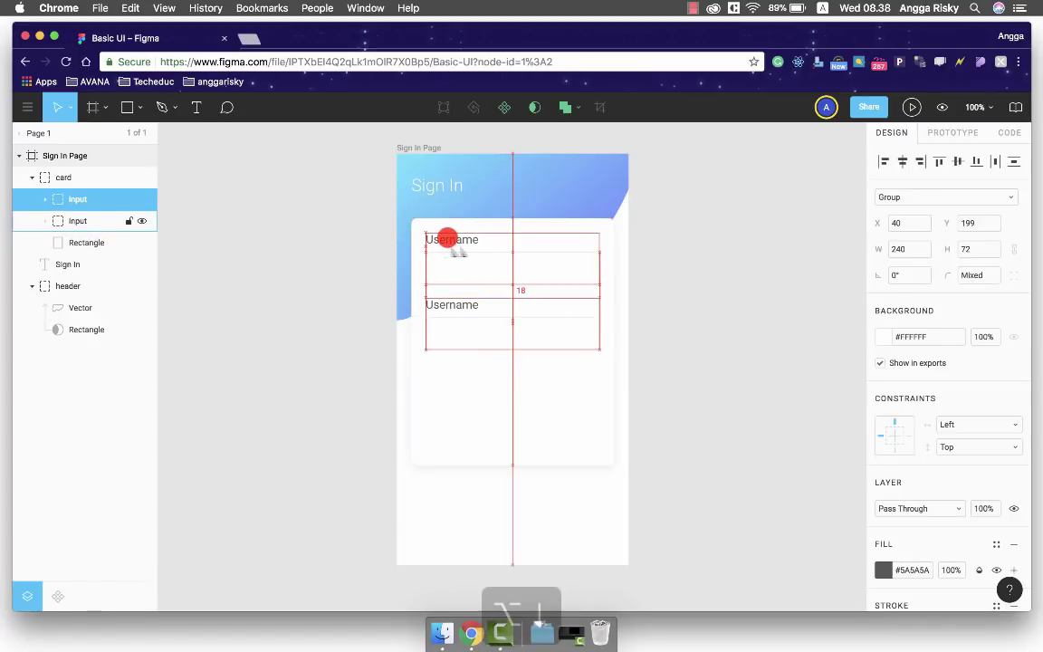
key(alt+Down)
Rename the duplicate's label to 'Password'
double_click(451, 306)
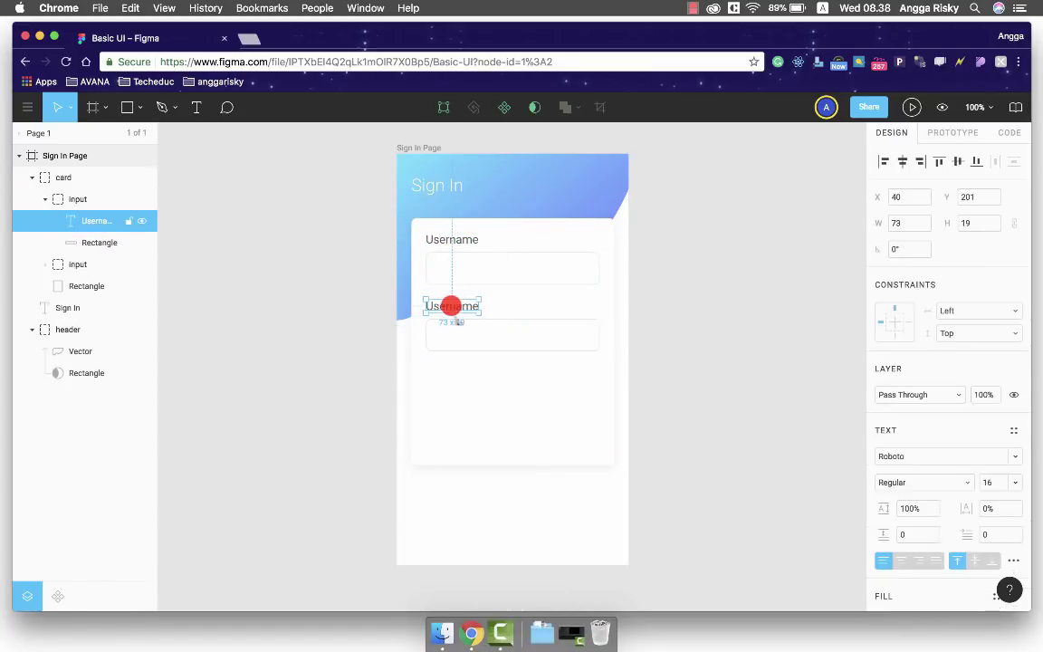
text(Pa)
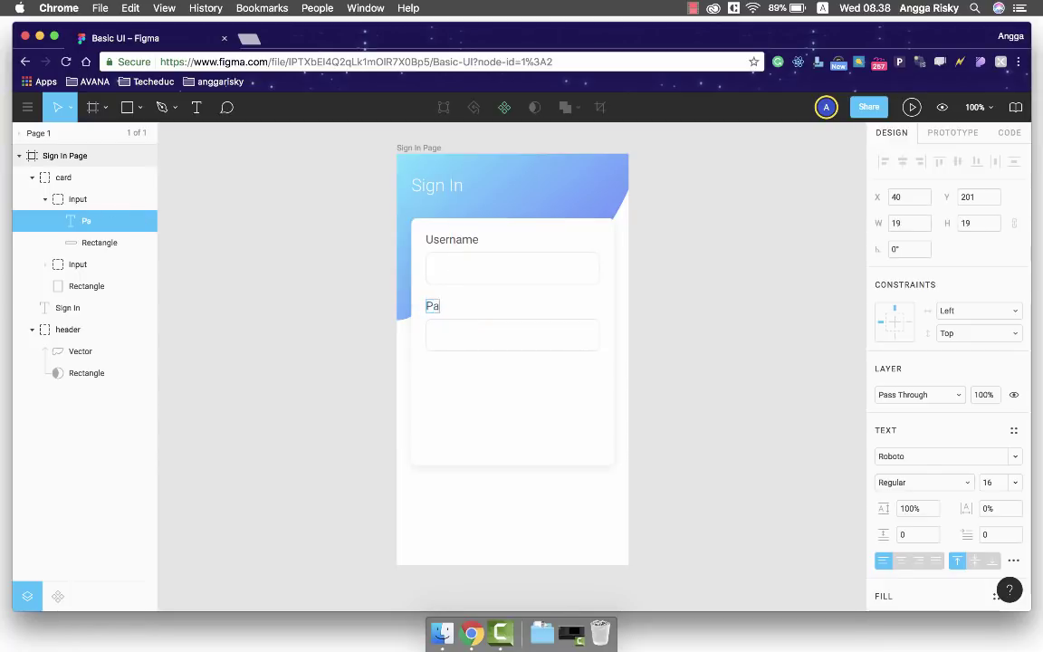
text(ssword)
key(Escape)
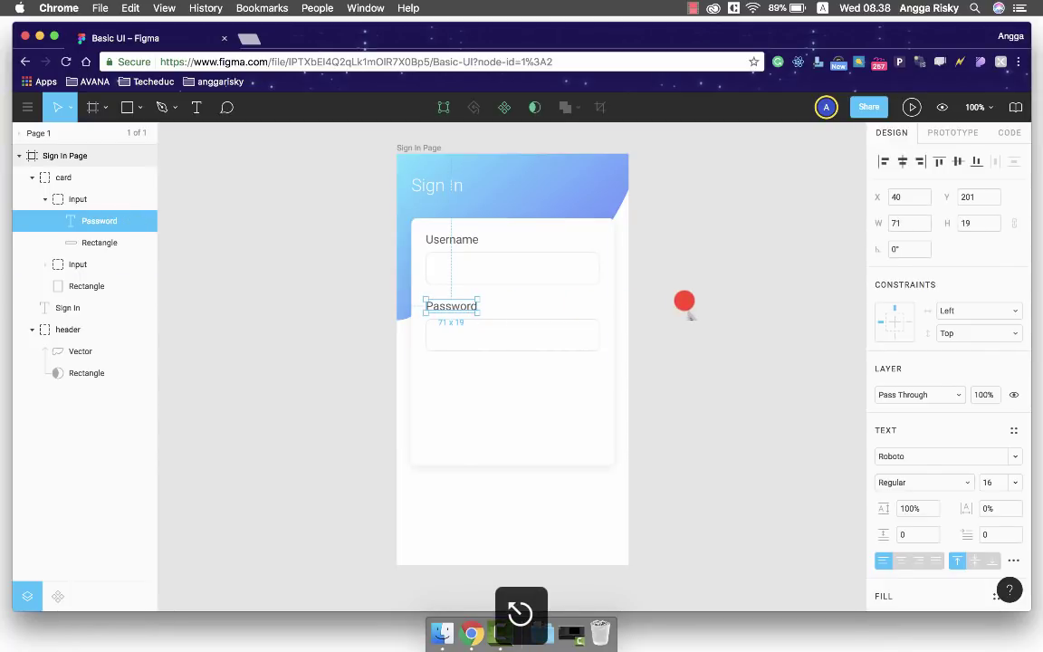
click(685, 303)
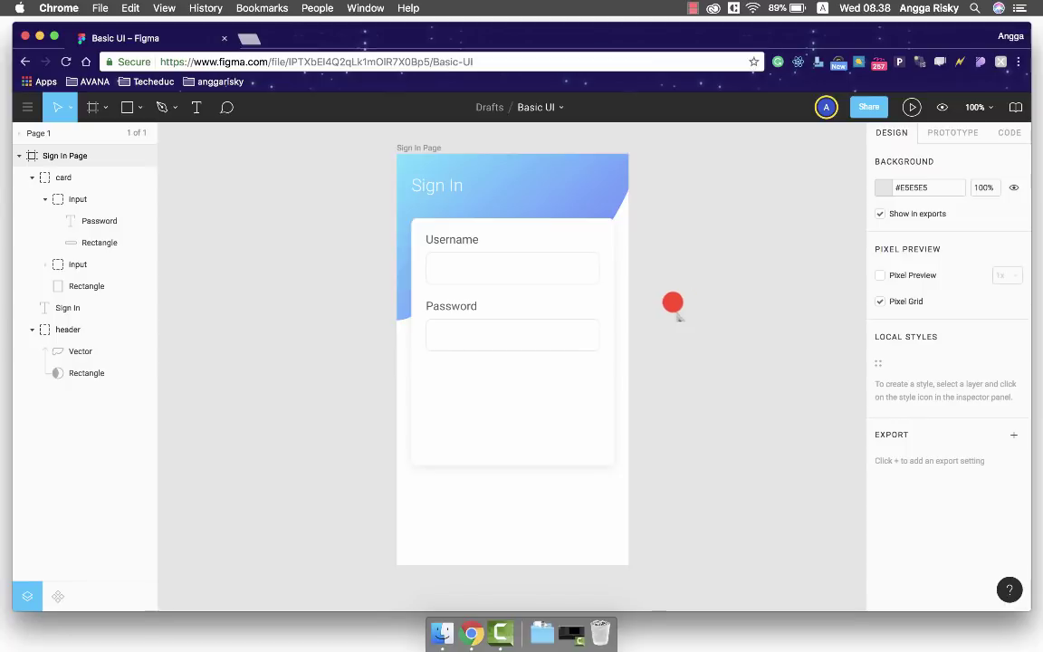
Copy the Password input's box and paste it into the card group as a separate rectangle
click(453, 312)
double_click(453, 312)
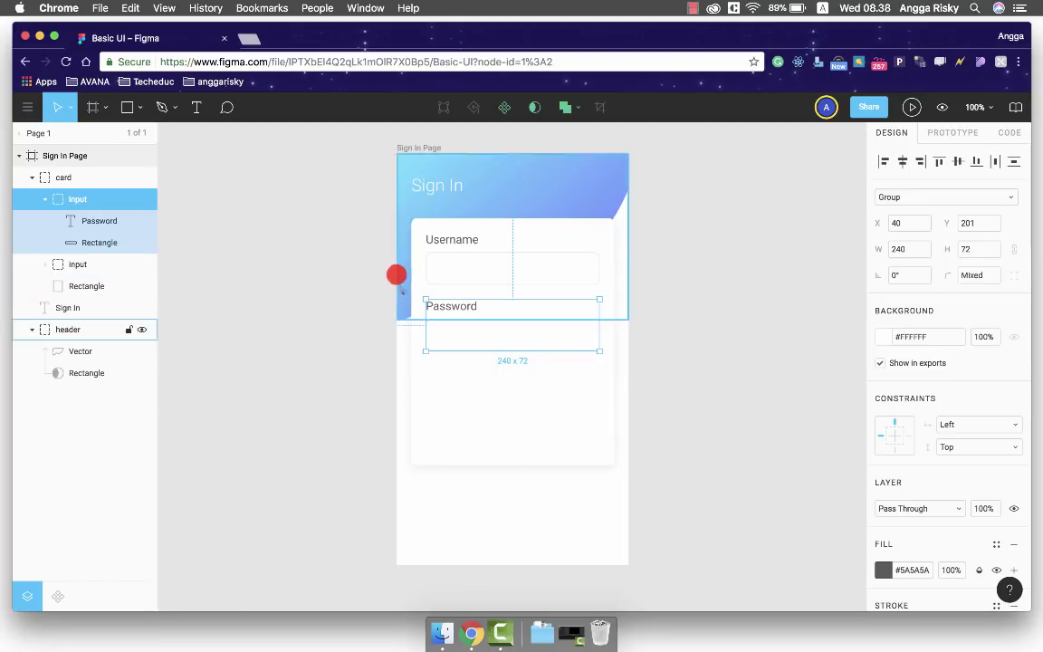
mouse_move(78, 200)
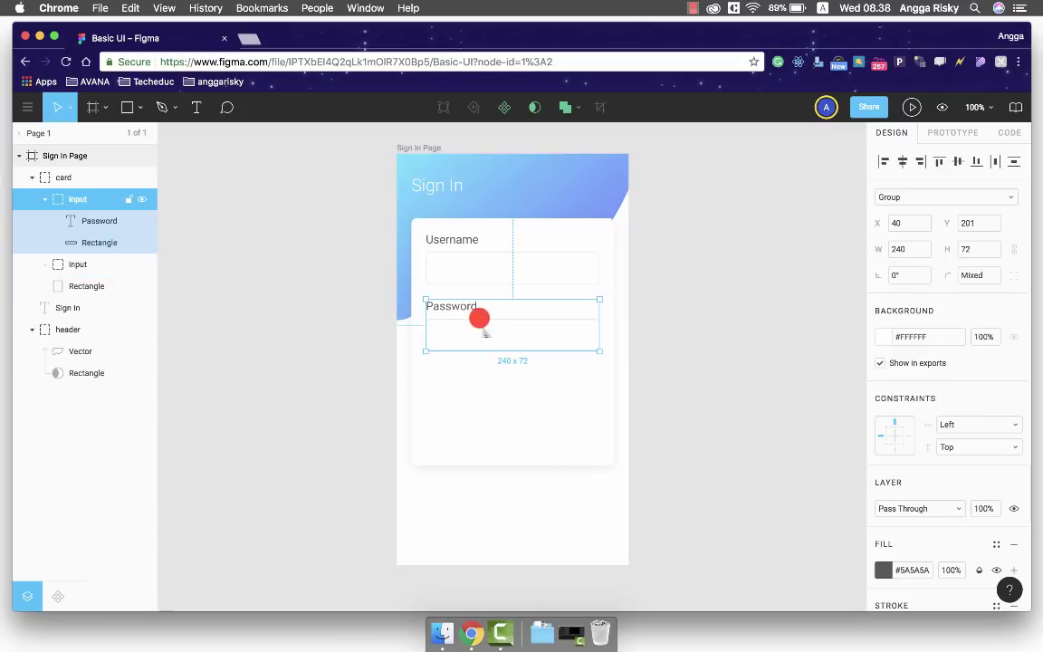
double_click(480, 319)
key(super+c)
click(420, 360)
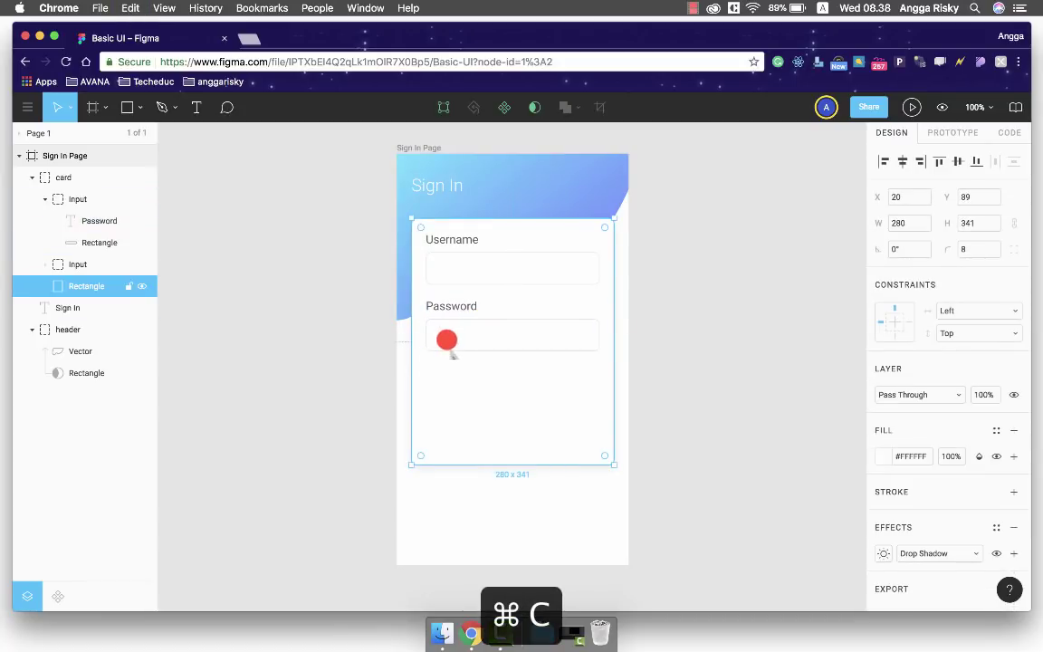
click(452, 312)
key(super+v)
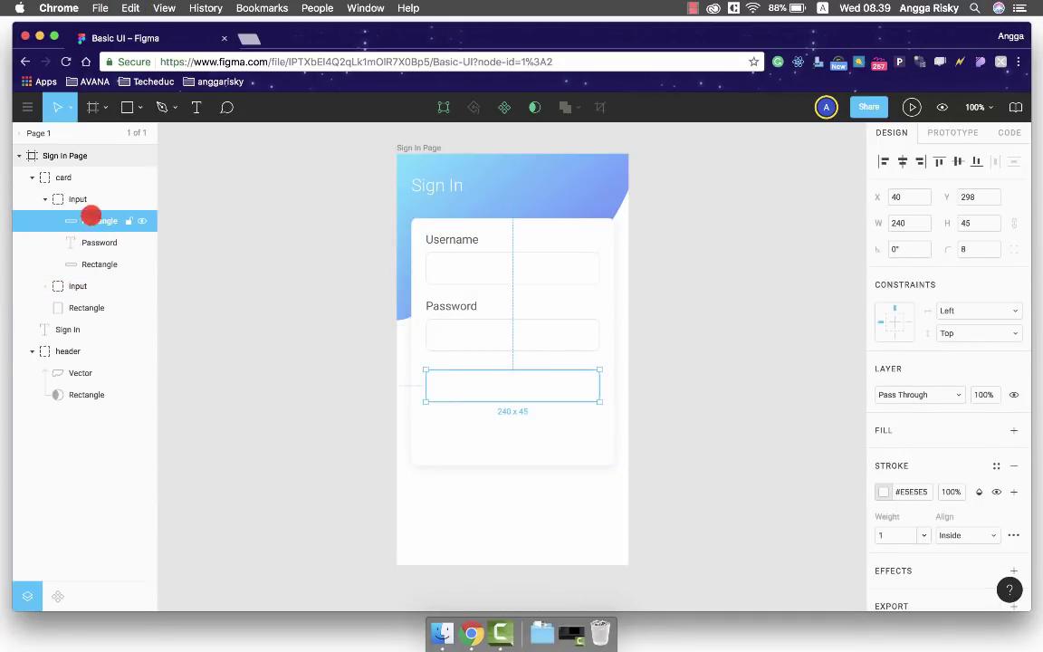
drag(91, 216, 86, 192)
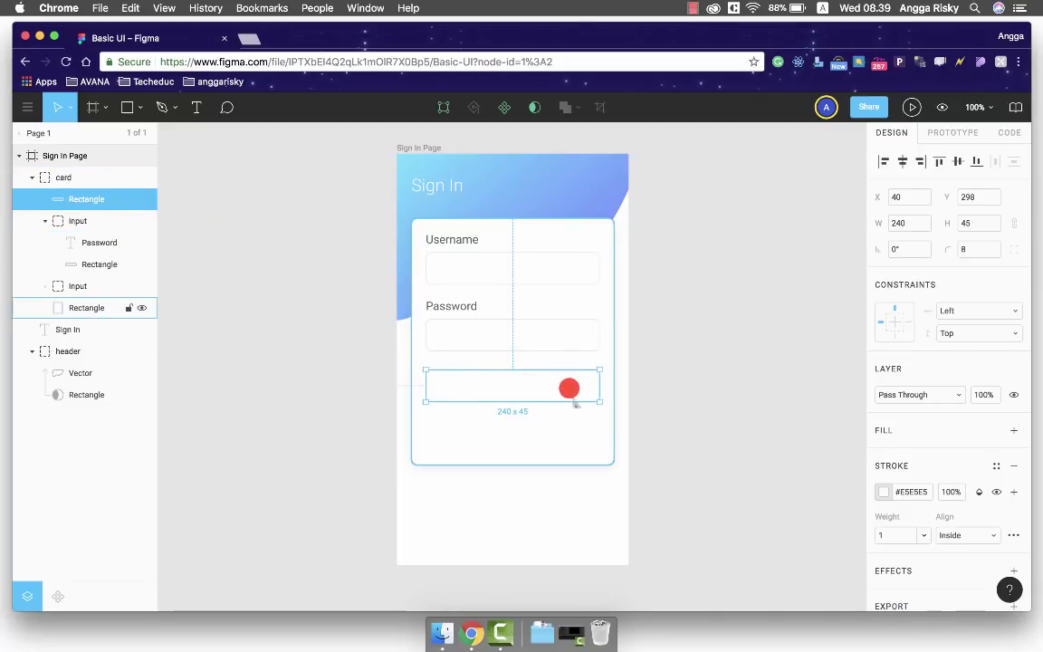
Make the rectangle borderless with a #758BFF fill and nudge it down to Y 313
scroll(905, 371, down, 2)
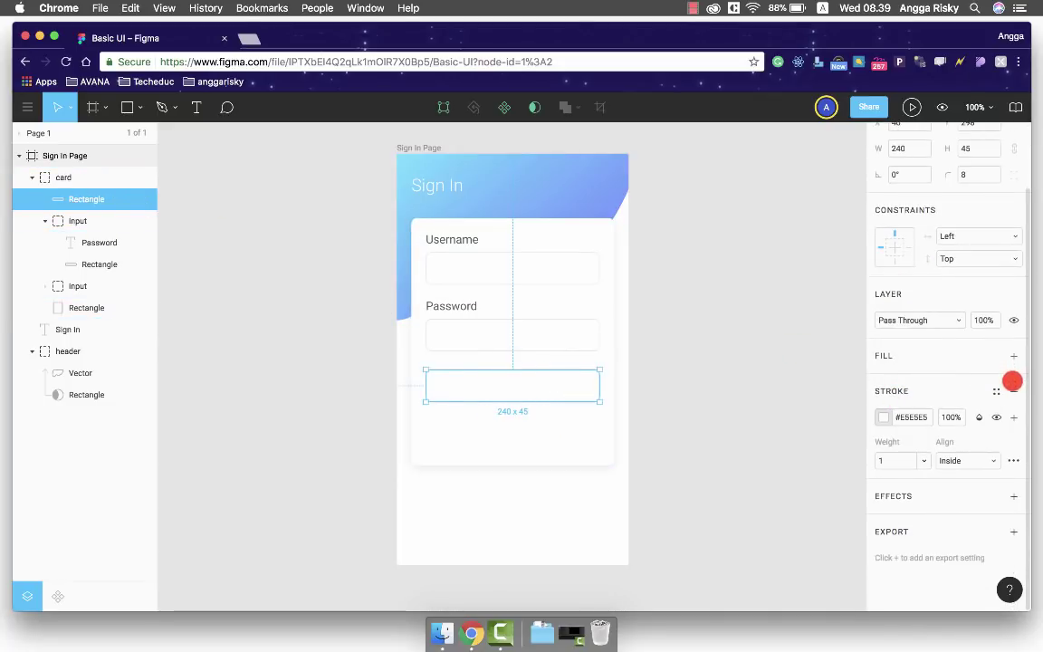
click(1013, 389)
click(1011, 425)
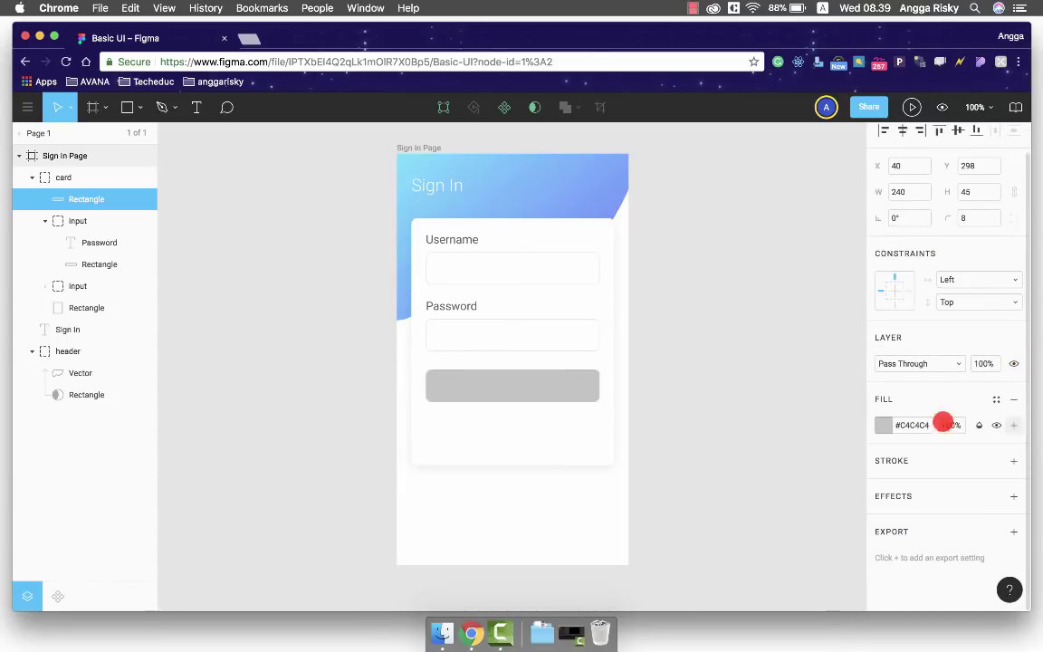
click(882, 425)
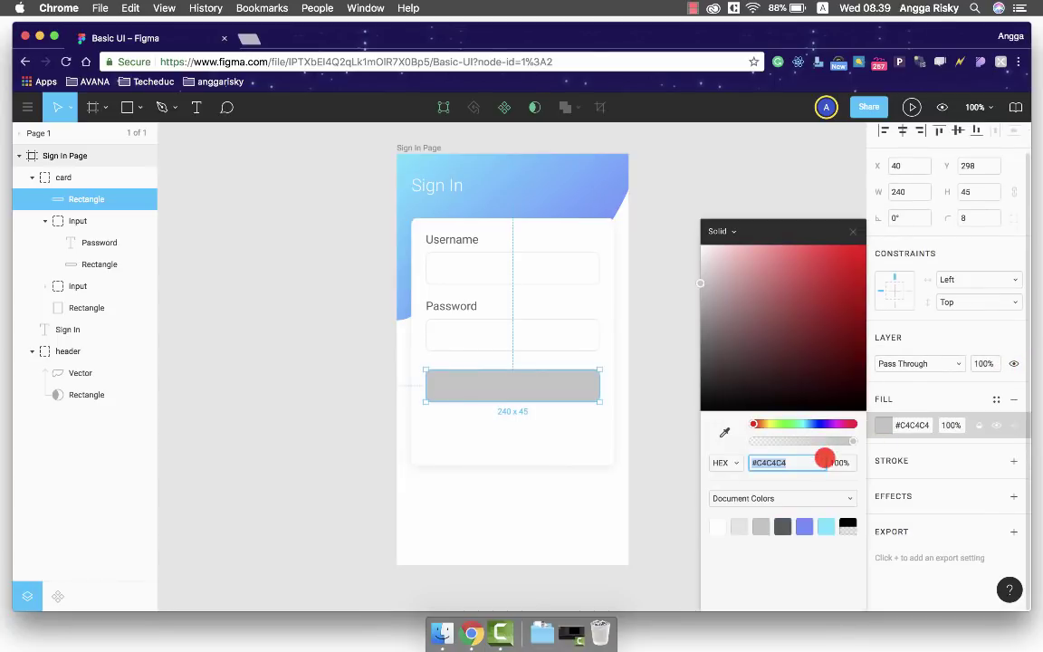
click(805, 524)
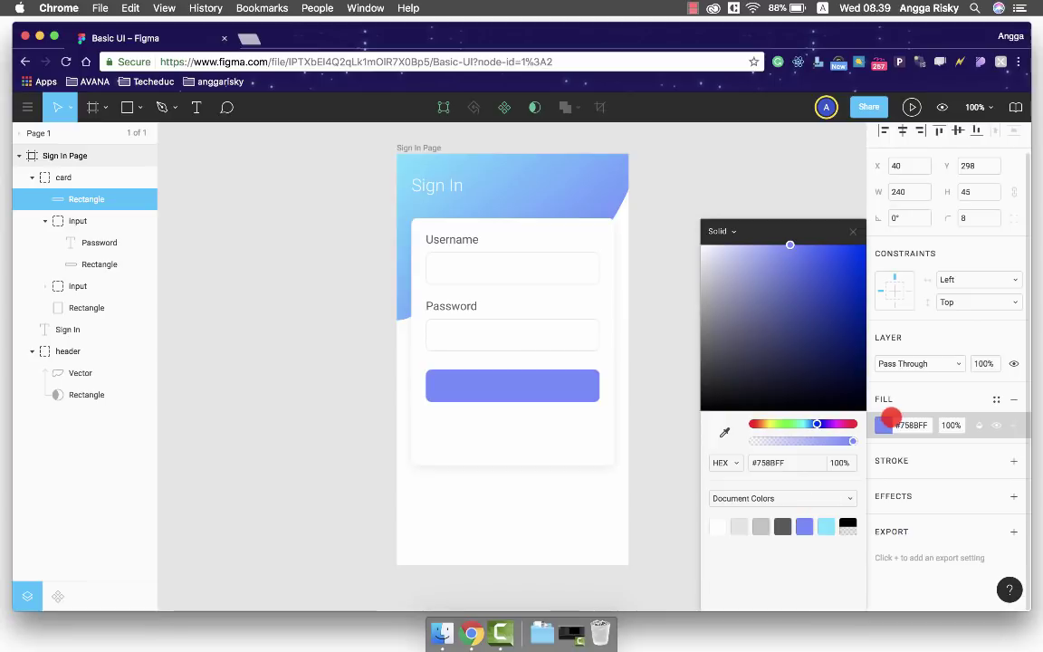
click(882, 425)
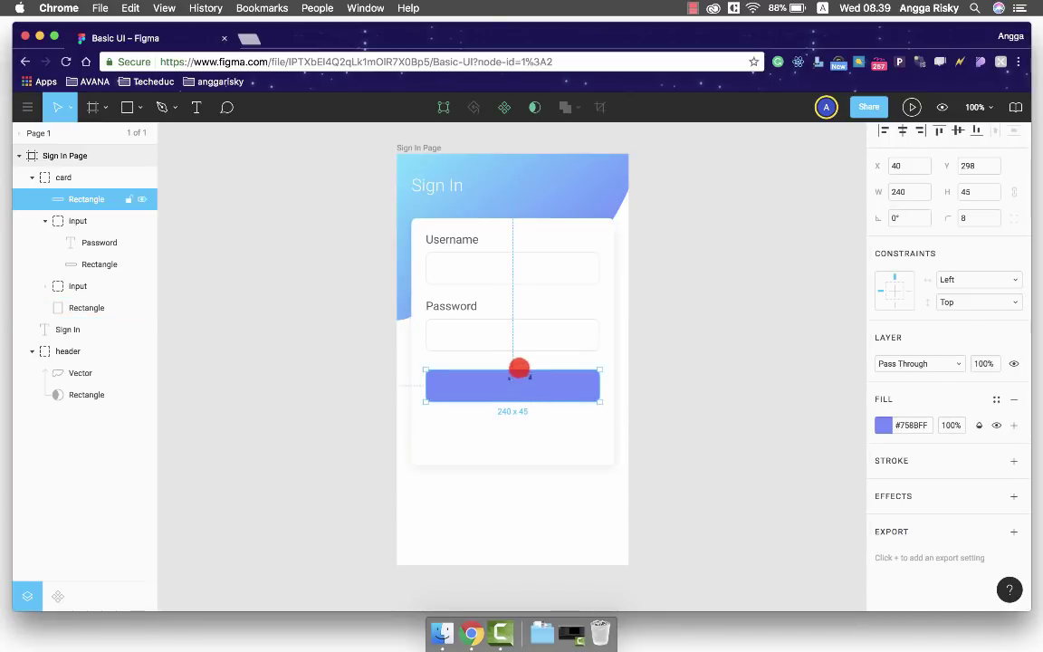
key(alt+shift+Down)
key(alt+shift+Down)
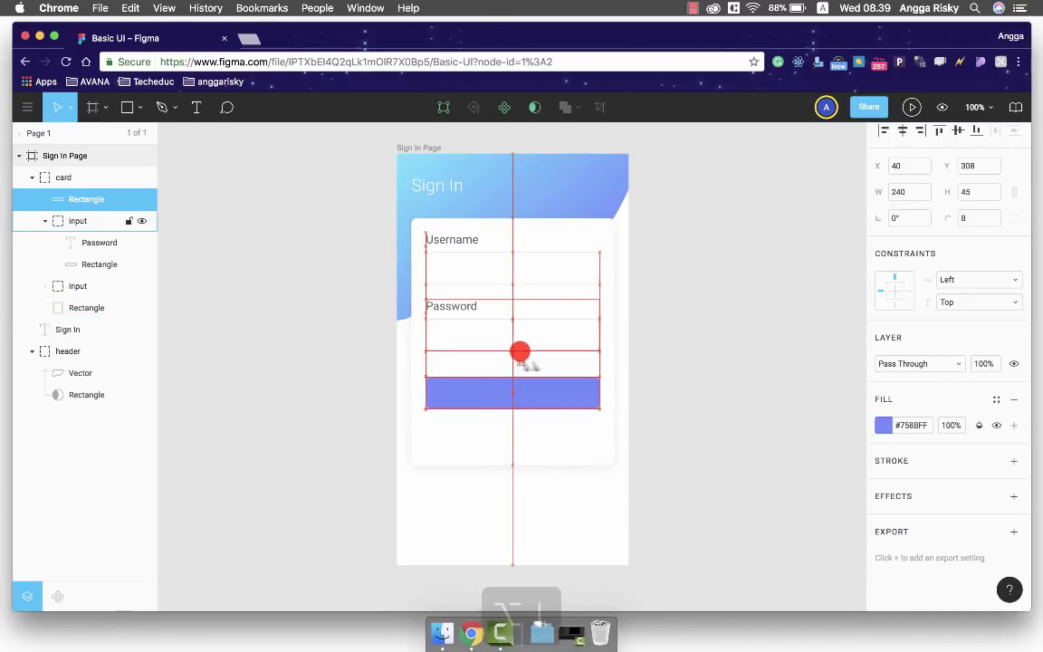
key(alt+Down)
key(alt+Down)
key(alt+Down)
key(alt+Down)
key(alt+Down)
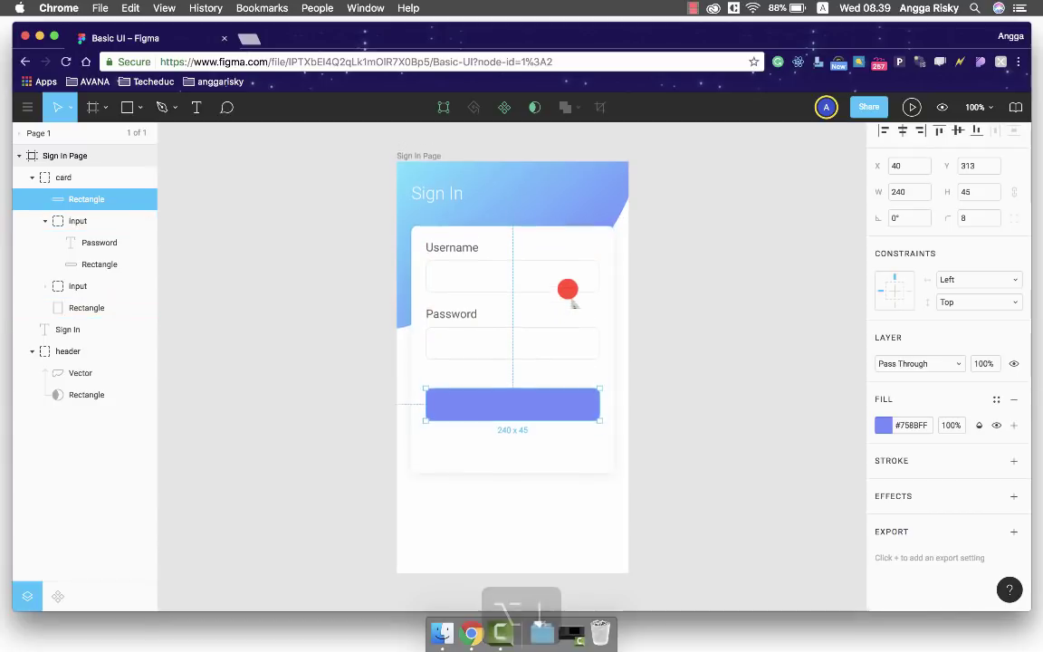
scroll(565, 289, up, 2)
Add 'LOG IN' text on the button in Roboto Medium, size 18
key(t)
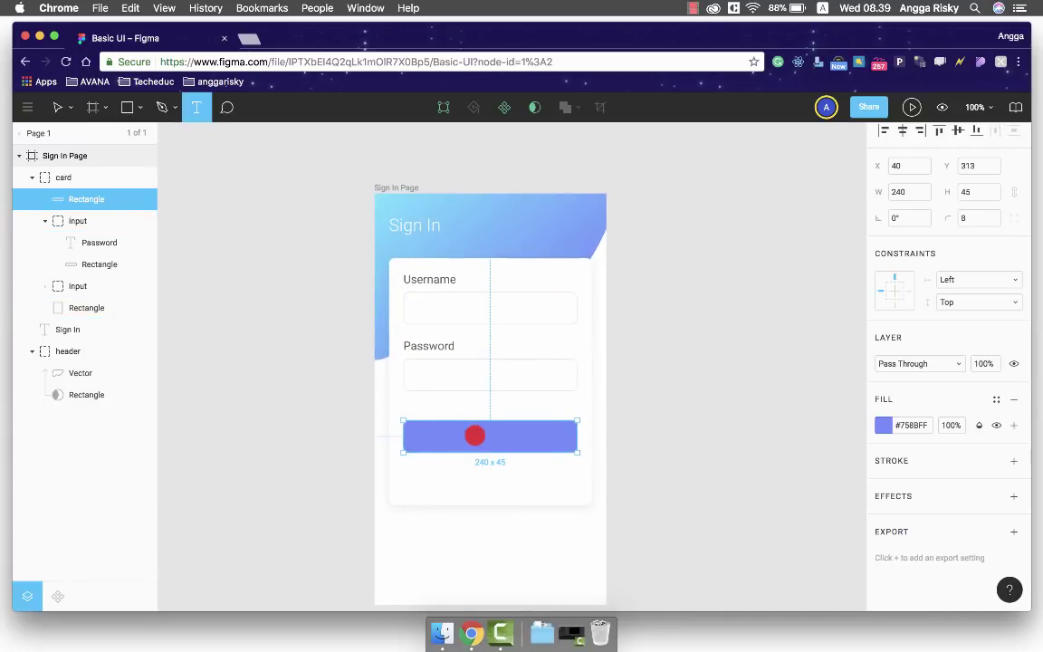
click(478, 440)
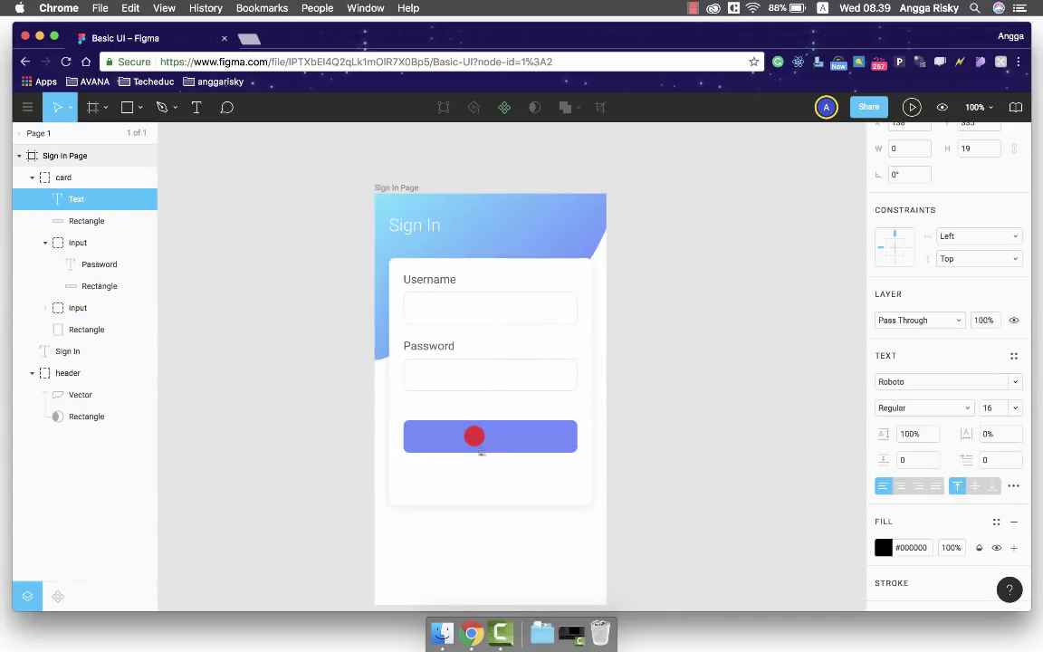
text(LOG IN)
key(Escape)
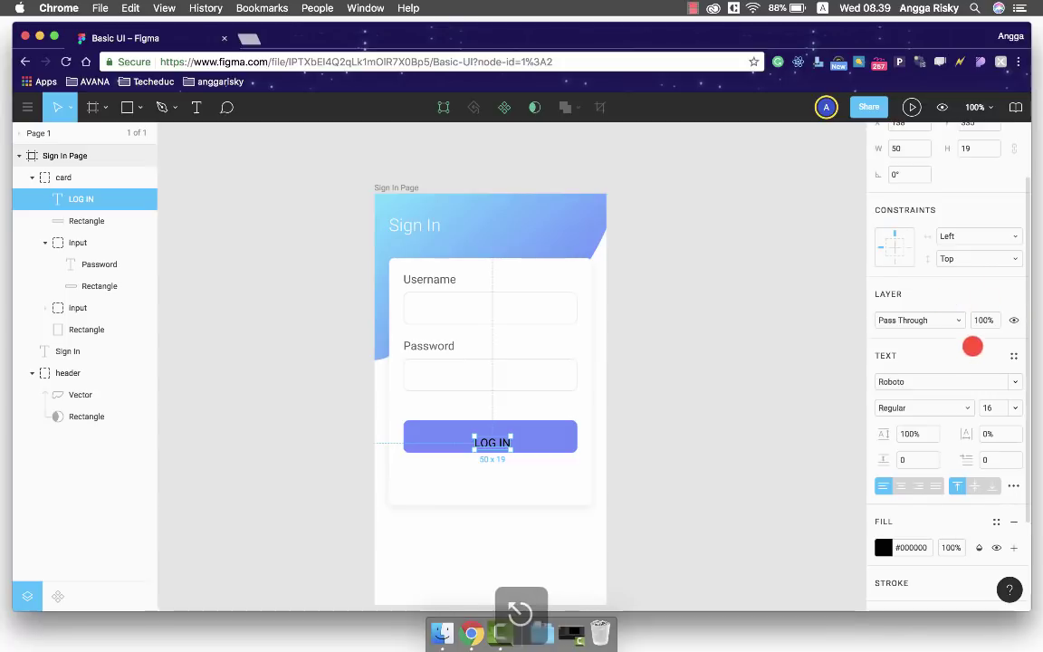
scroll(983, 355, down, 2)
click(989, 333)
text(18)
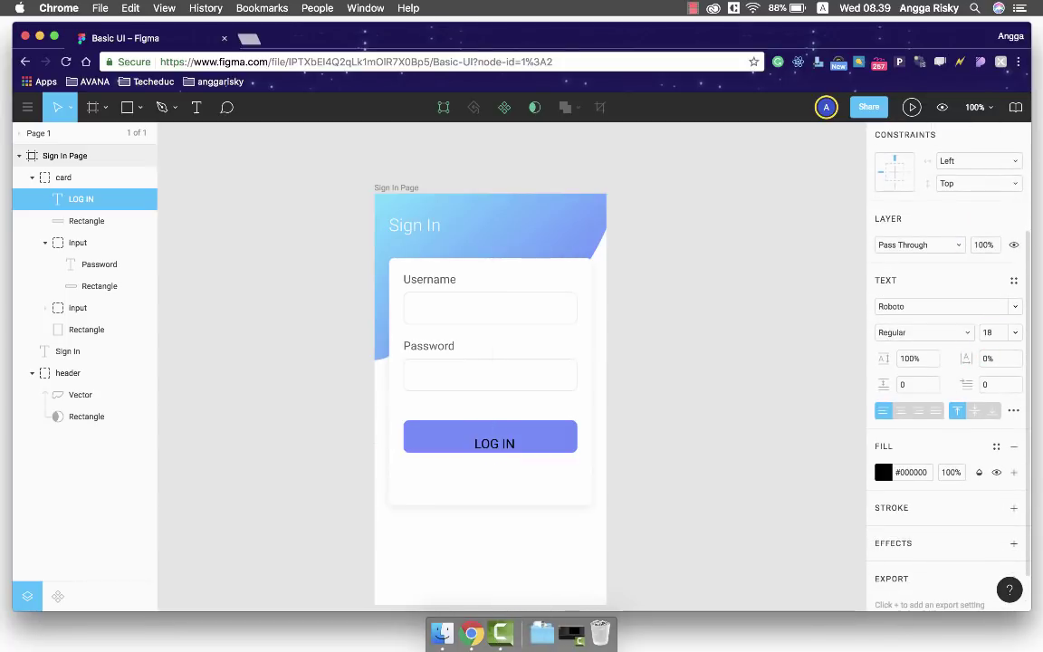
click(931, 329)
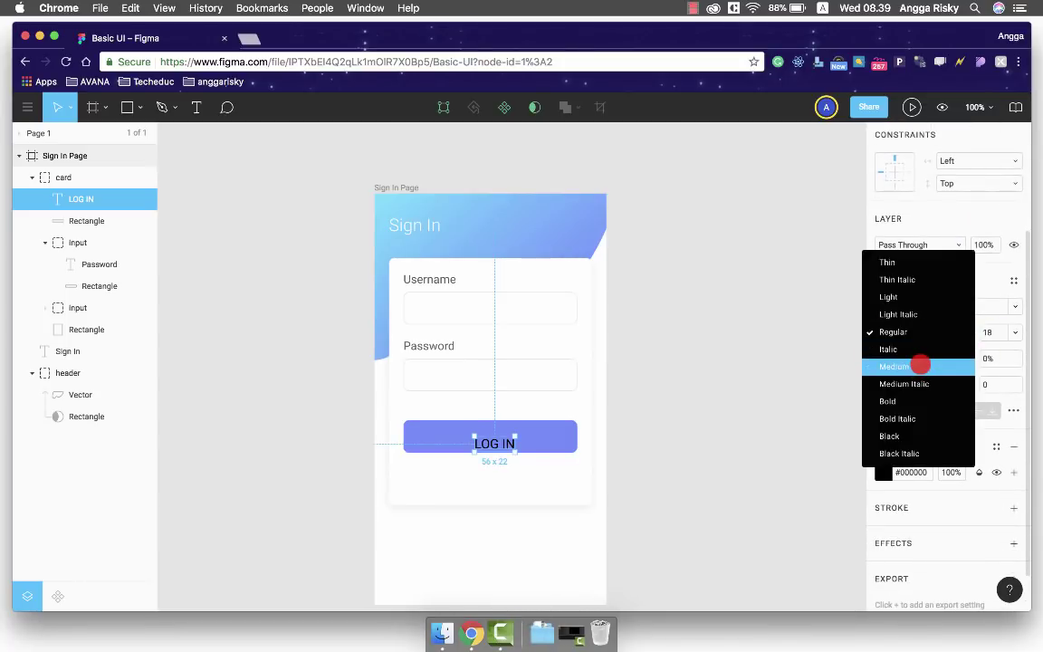
click(920, 360)
Centre the LOG IN text horizontally on the blue button
shift+click(559, 440)
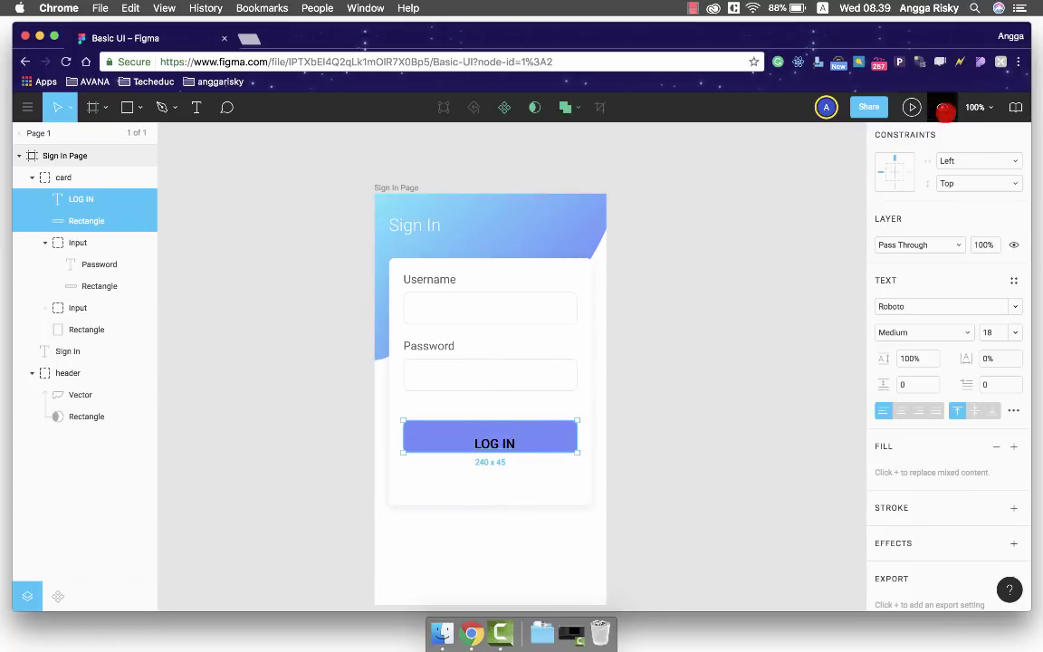
click(906, 162)
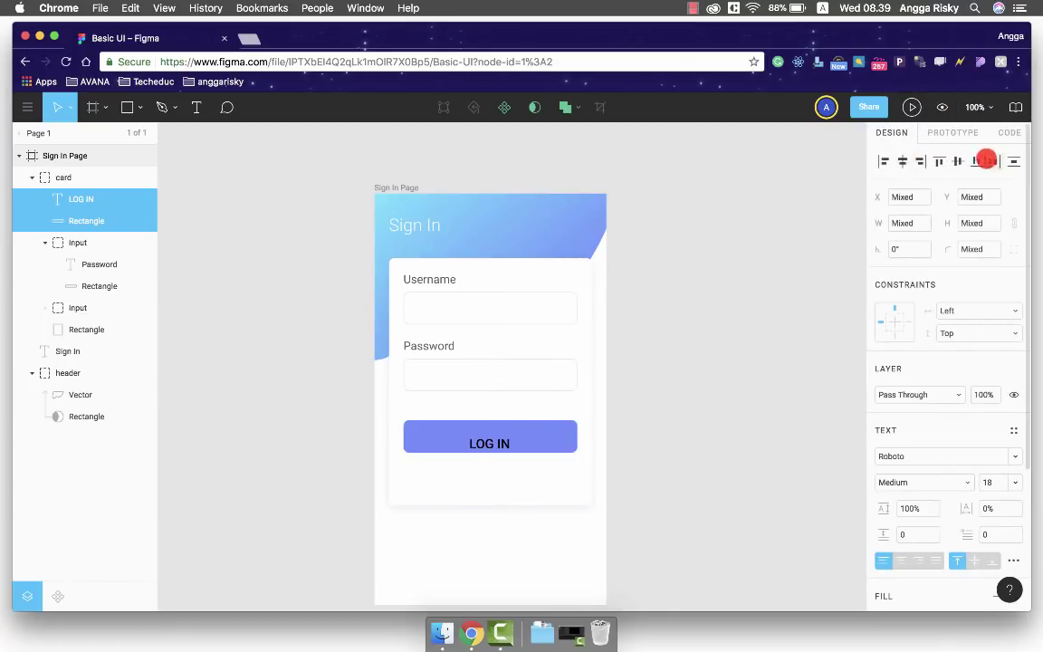
click(649, 302)
double_click(488, 437)
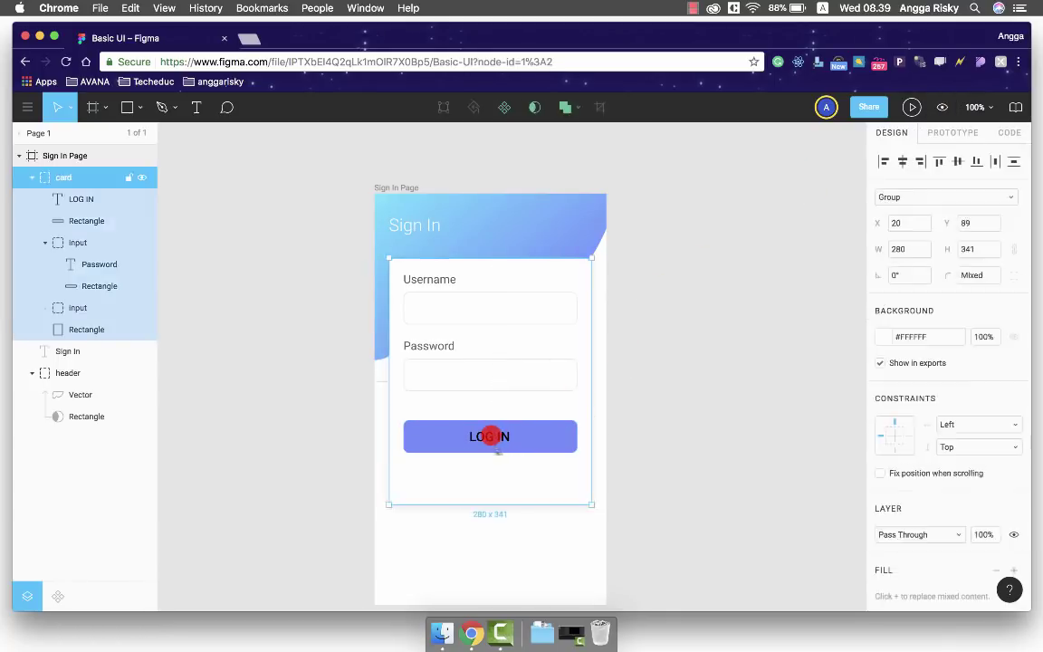
Colour the LOG IN text white using the eyedropper
scroll(571, 458, down, 2)
scroll(552, 425, down, 3)
key(ctrl+c)
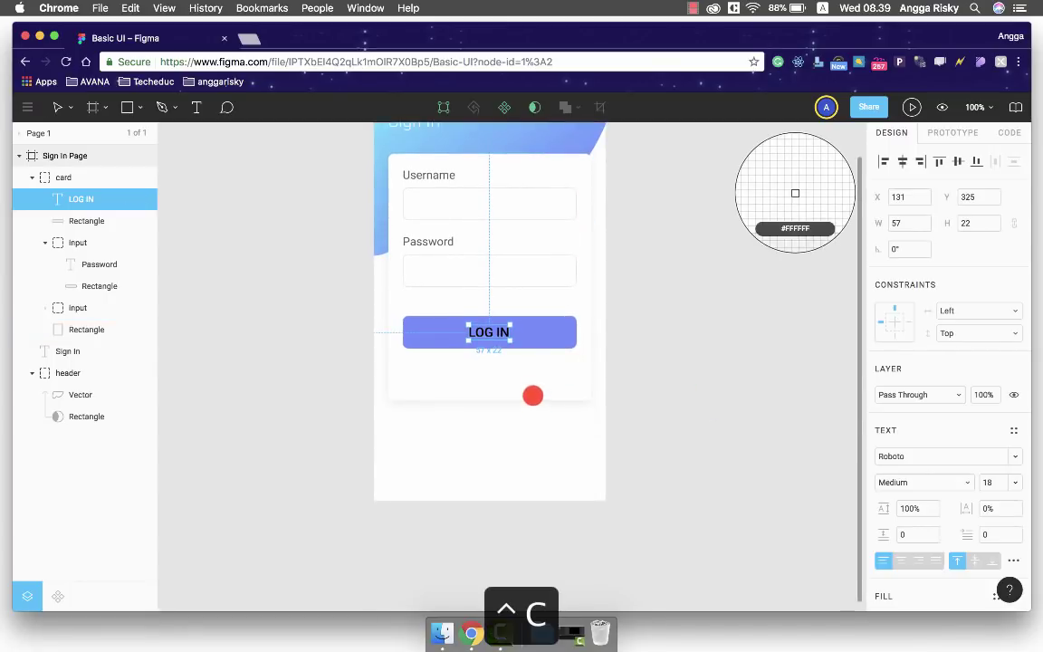
click(531, 378)
click(636, 337)
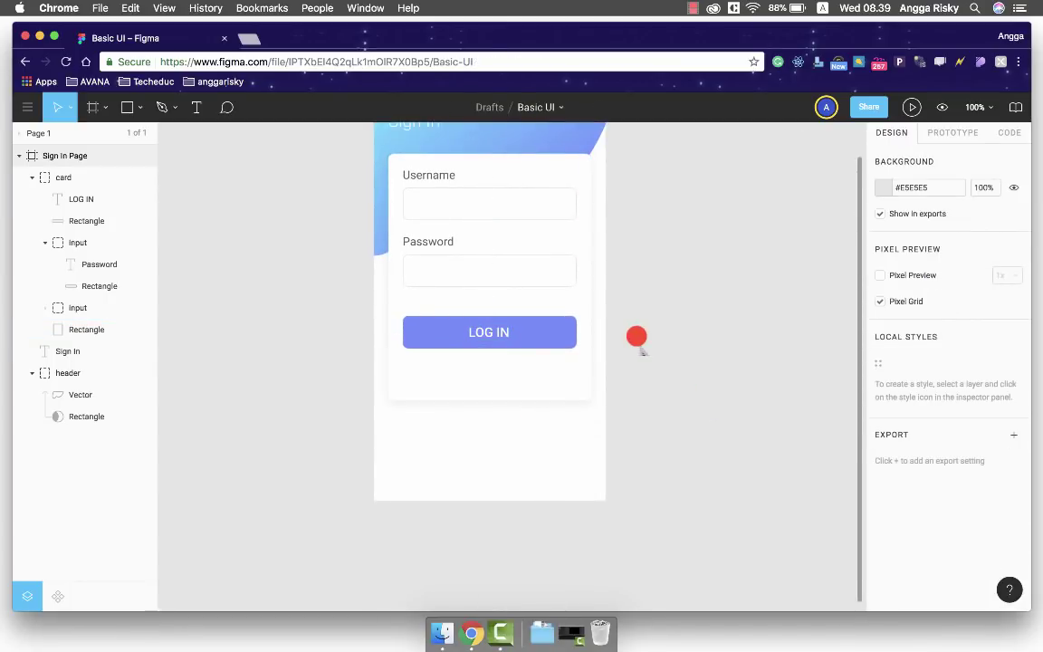
scroll(637, 337, up, 2)
scroll(625, 344, up, 1)
click(569, 380)
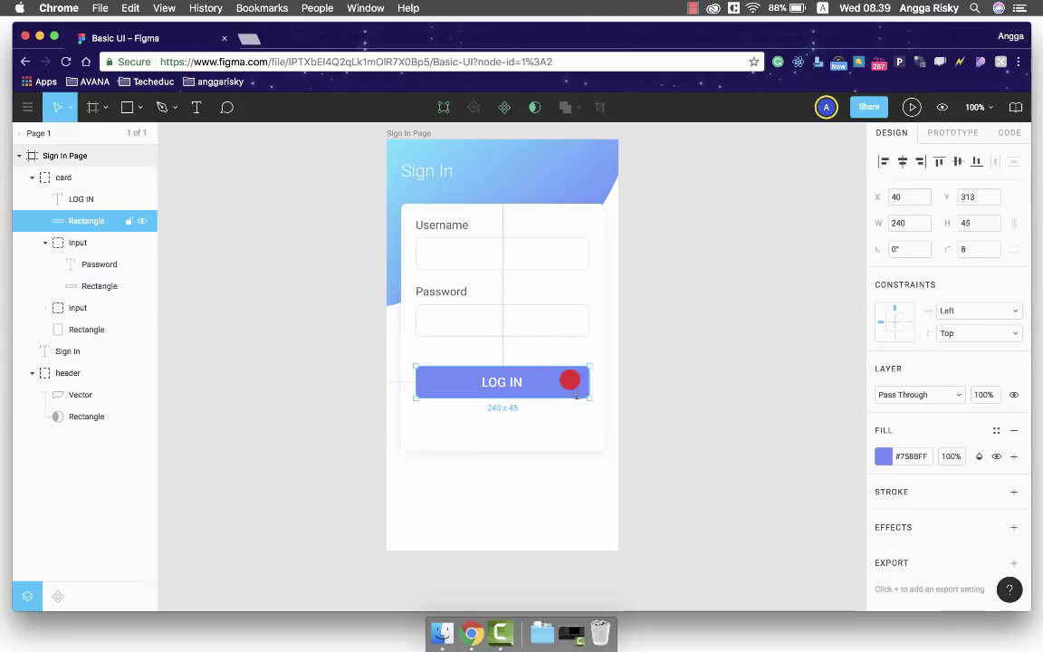
Add a blur-10 drop shadow to the LOG IN button, coloured with its own #758BFF
key(super+c)
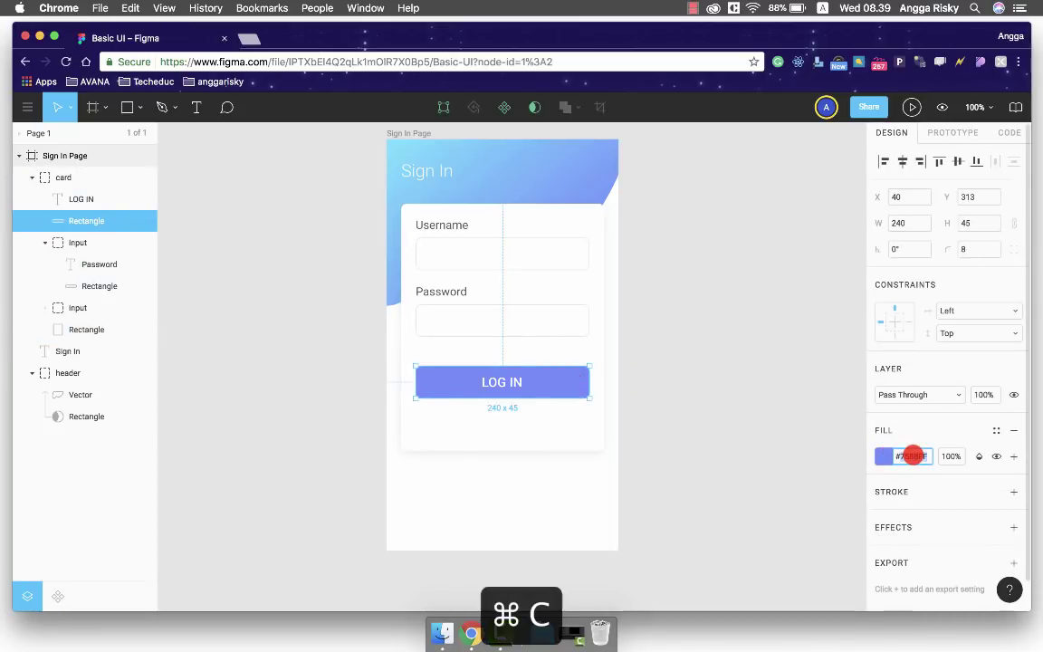
scroll(905, 510, down, 1)
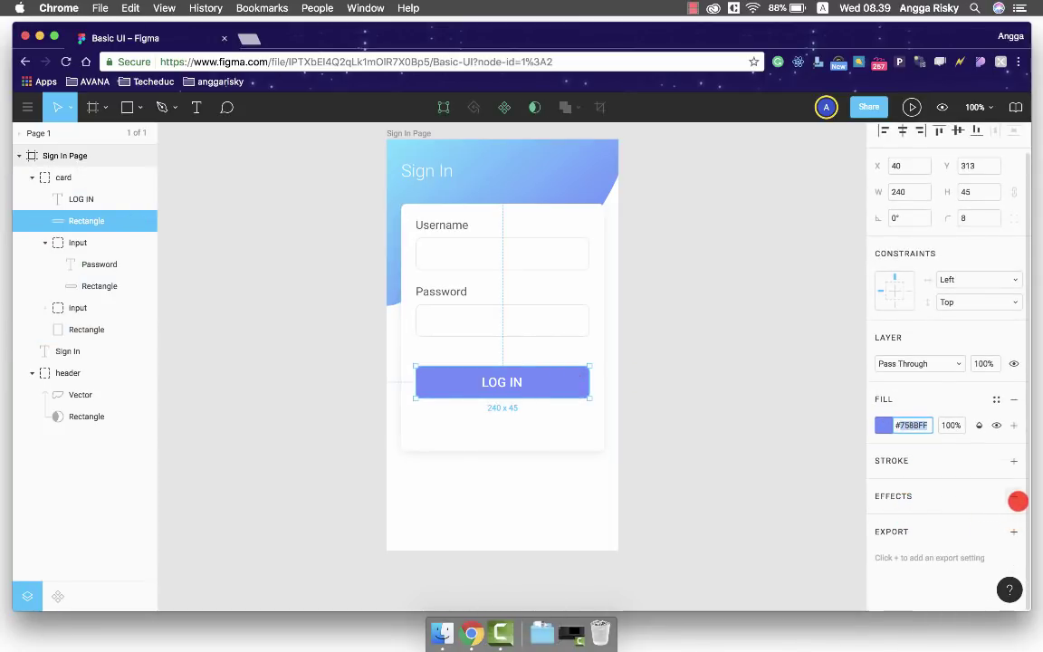
click(1014, 496)
click(882, 522)
text(10)
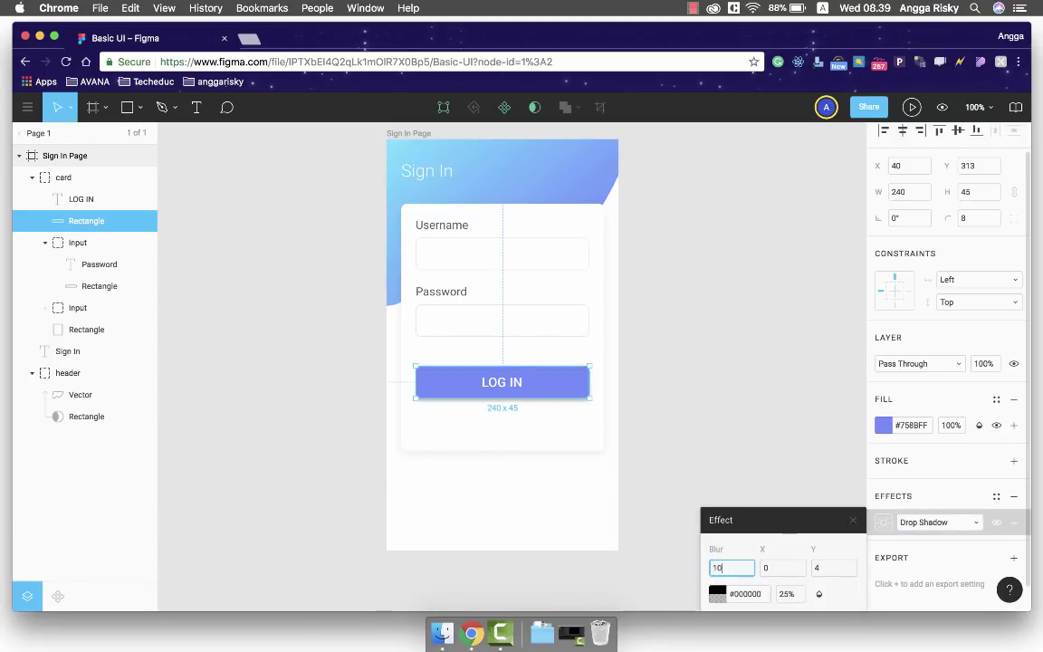
key(Return)
click(715, 592)
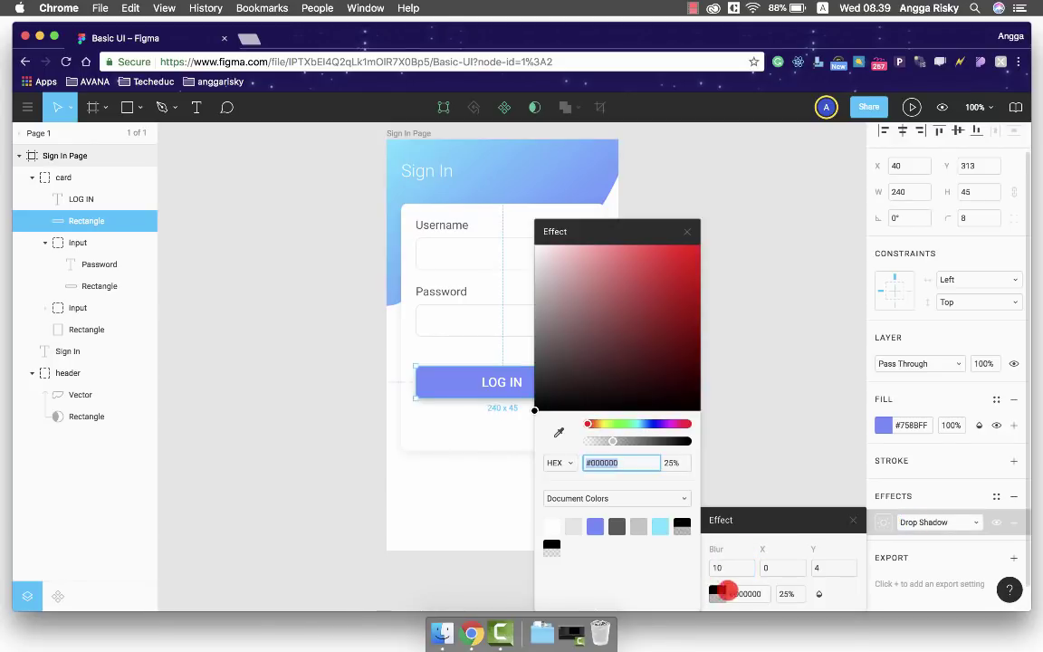
key(super+v)
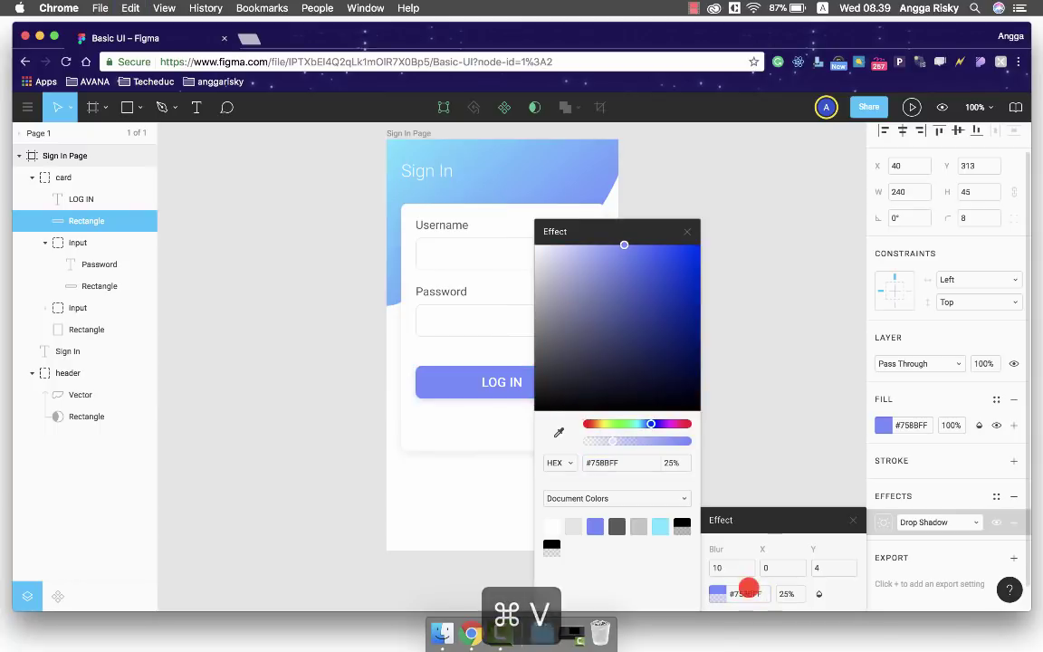
click(768, 489)
Raise the LOG IN button's drop shadow opacity to 40%
scroll(649, 412, up, 1)
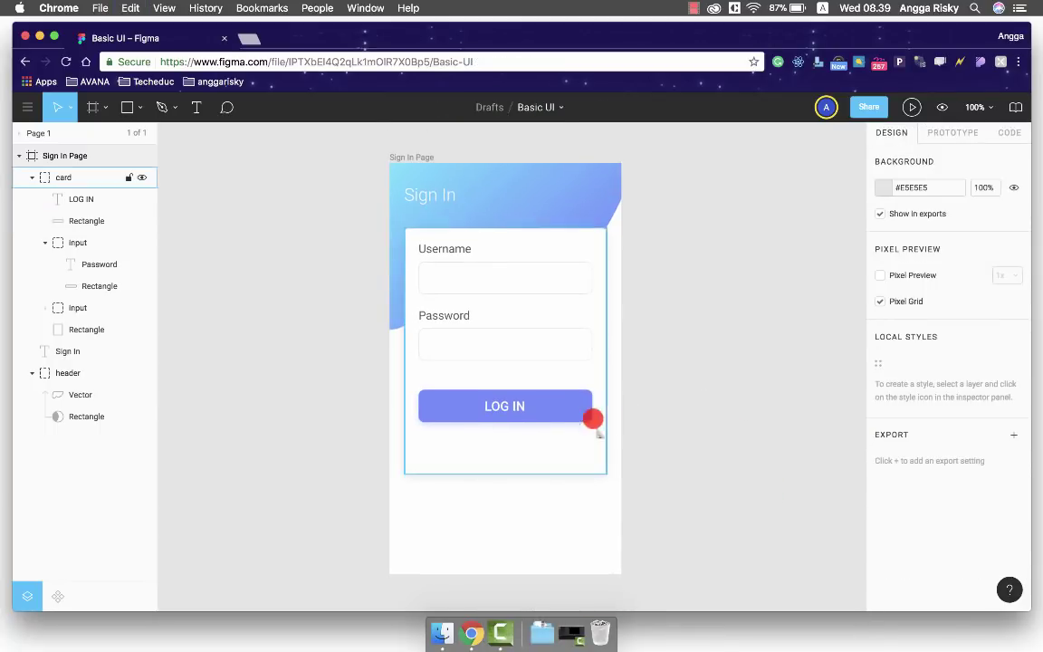
double_click(570, 408)
scroll(887, 489, down, 1)
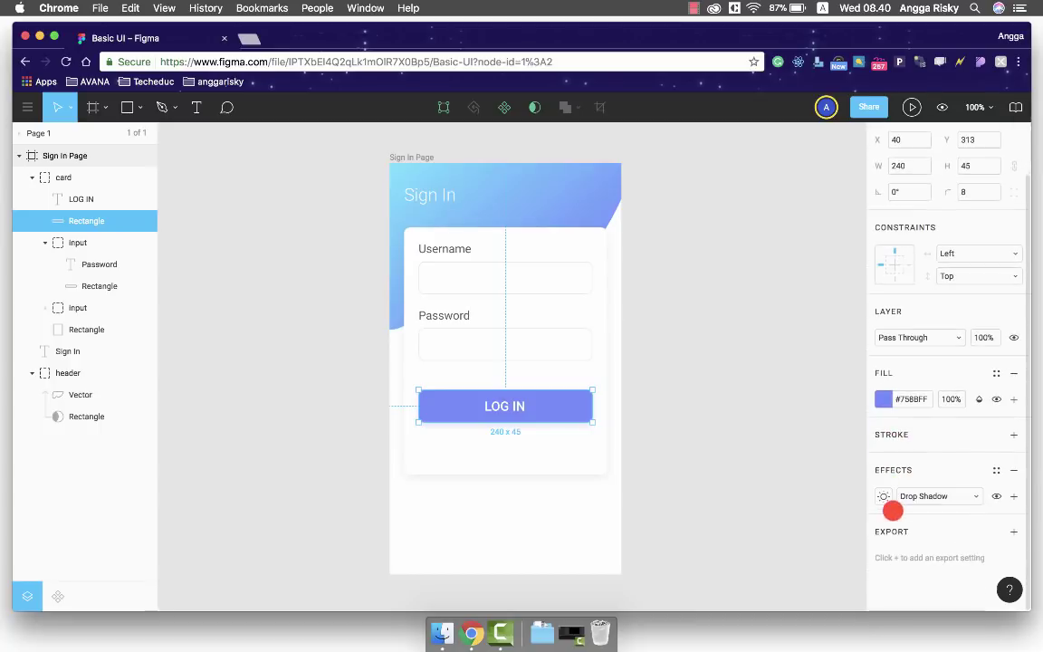
click(884, 498)
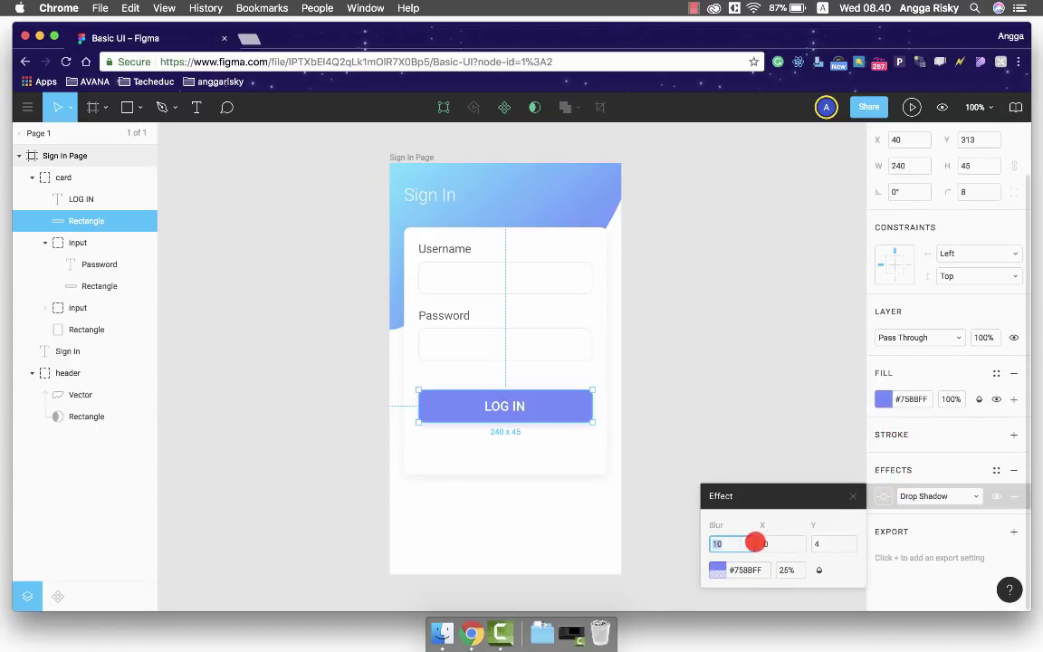
click(716, 568)
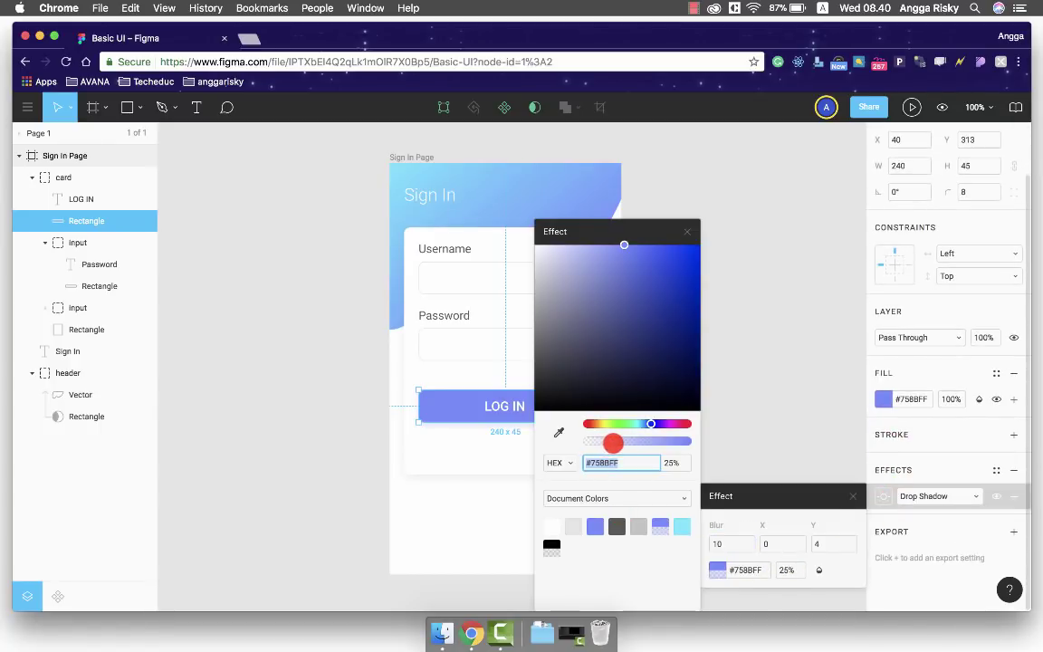
drag(613, 443, 631, 442)
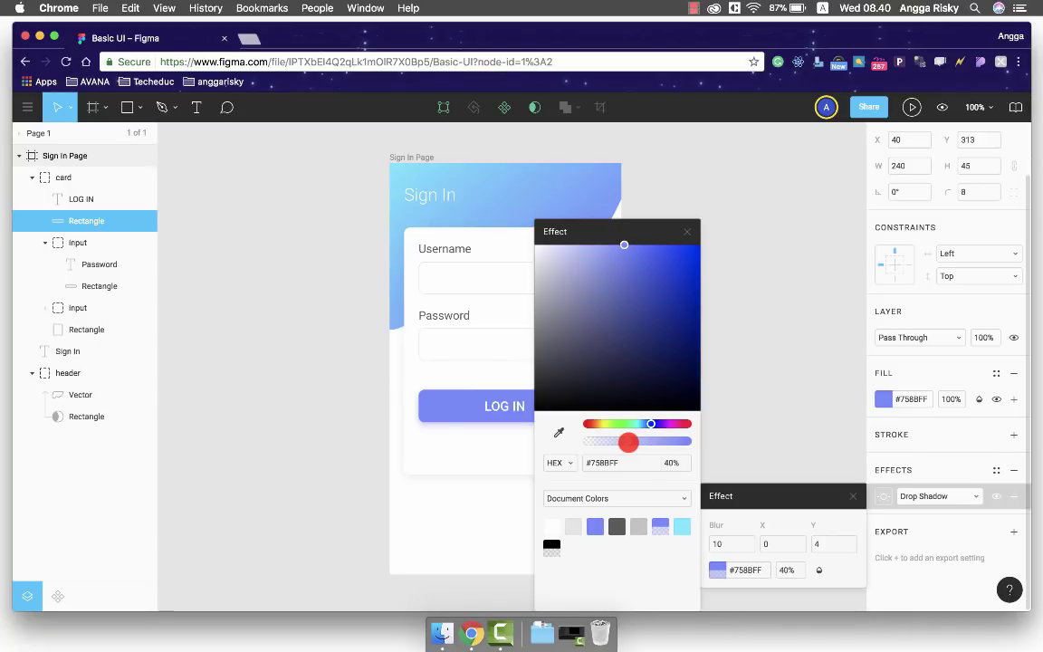
click(803, 389)
Nudge the Username and Password inputs and the LOG IN text and button down together
scroll(770, 379, up, 2)
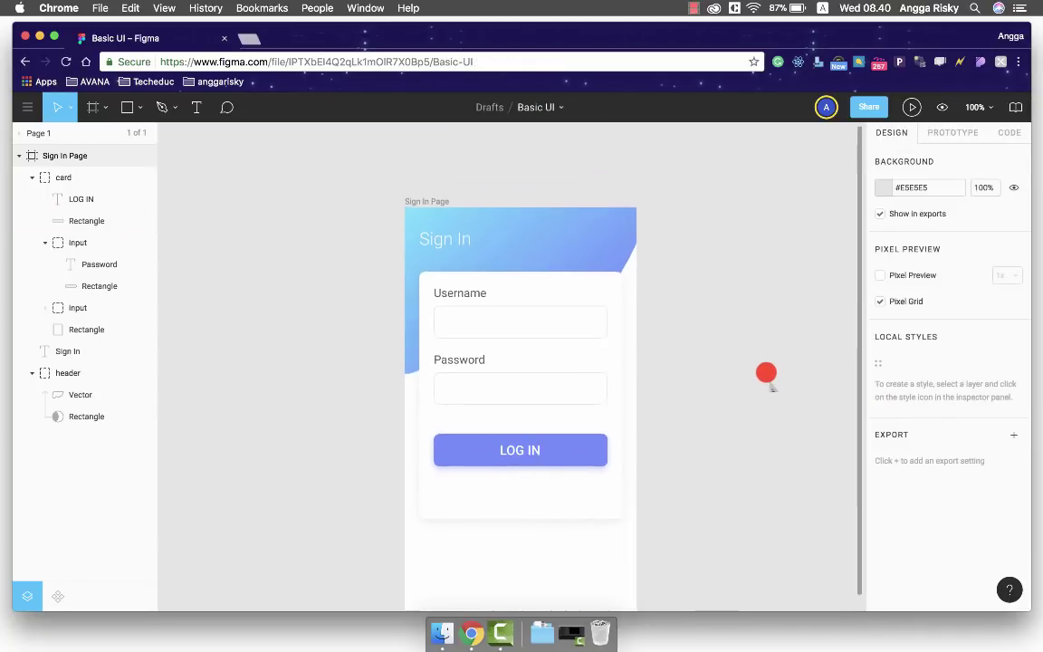
double_click(519, 365)
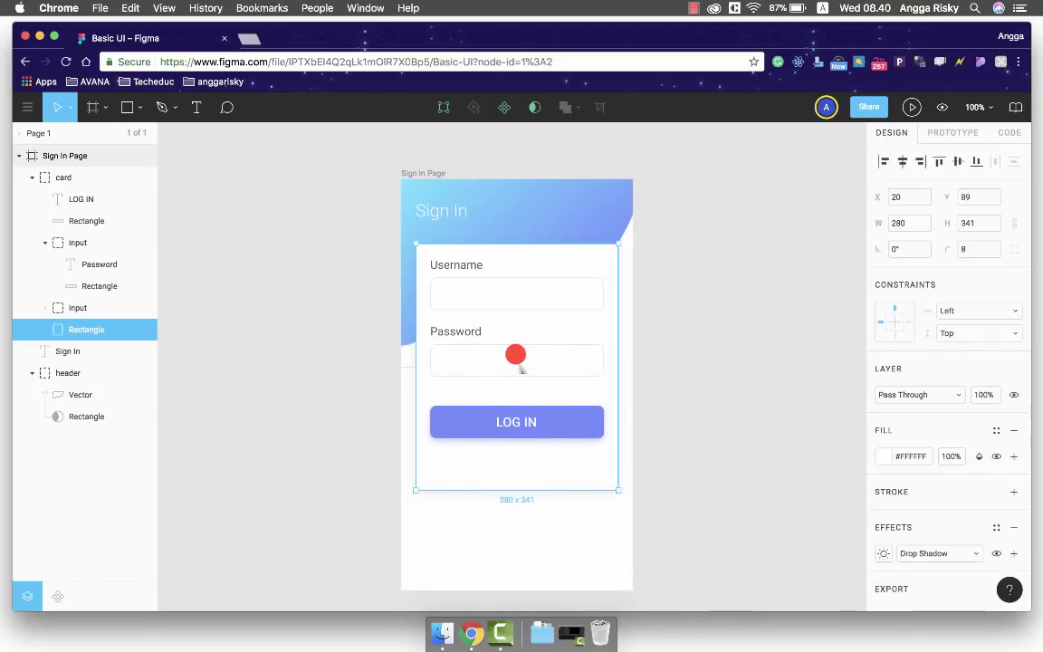
double_click(519, 365)
click(477, 336)
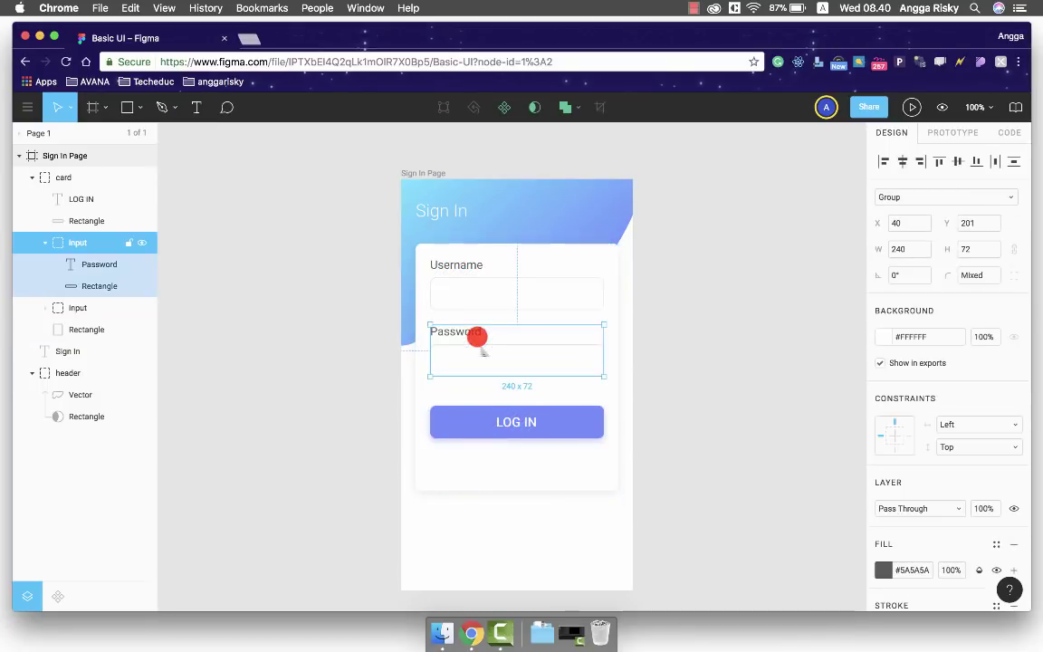
shift+click(466, 311)
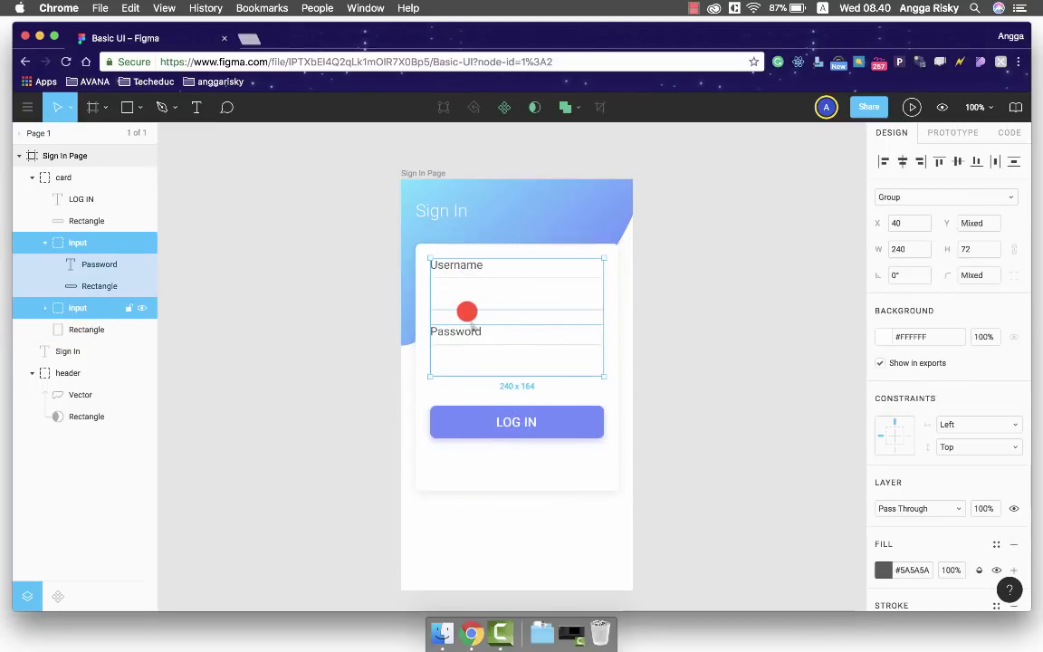
shift+click(489, 424)
shift+click(483, 435)
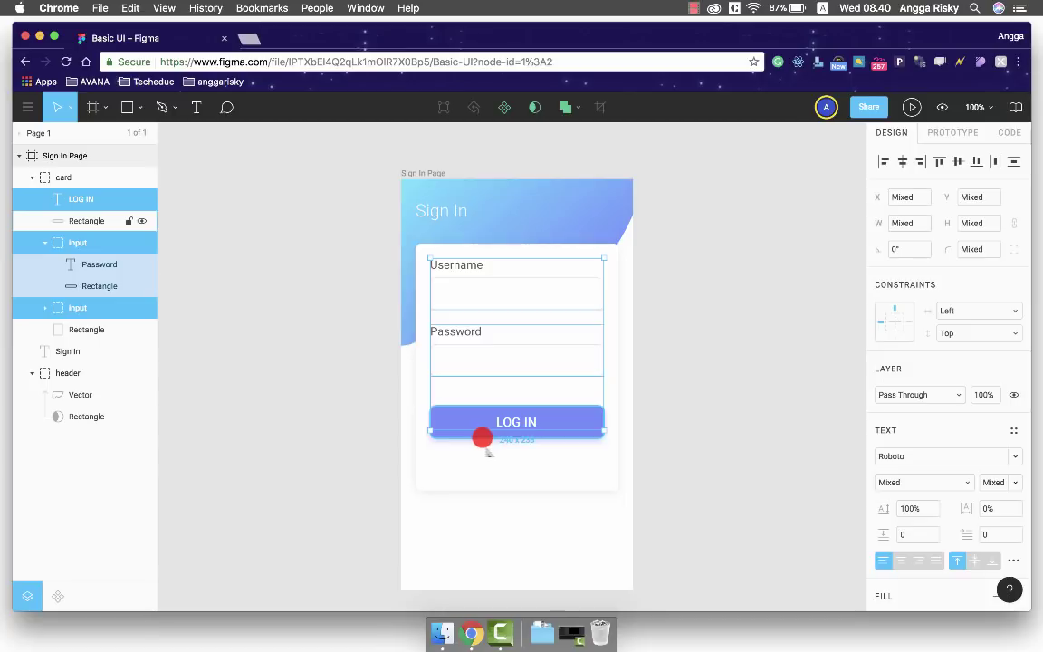
key(alt+shift+Down)
key(alt+shift+Down)
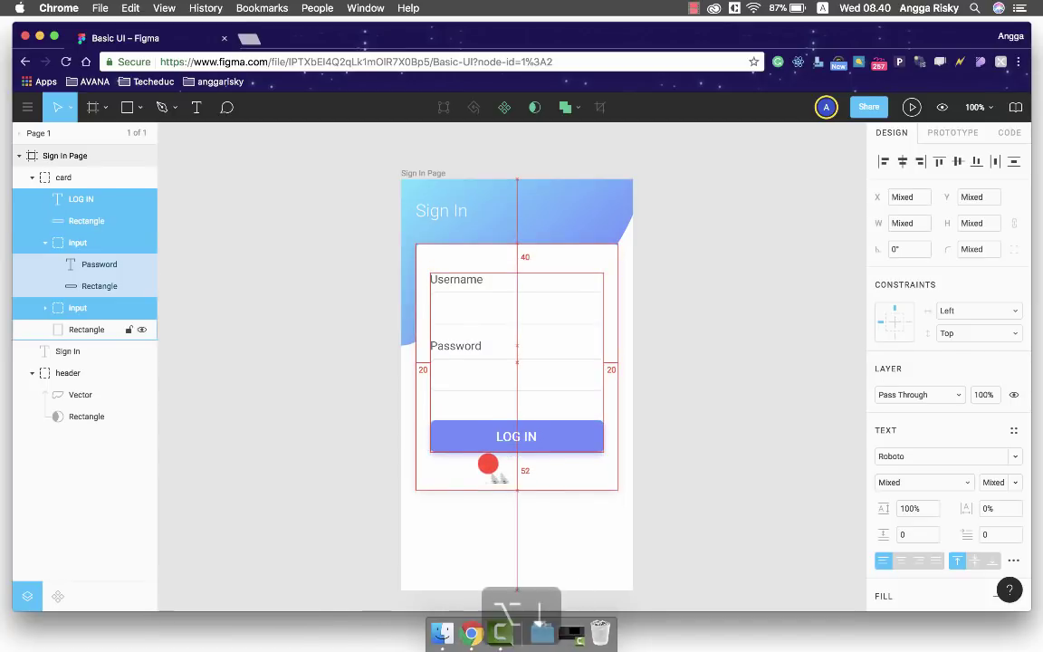
key(alt+Down)
key(alt+Down)
key(alt+Down)
key(alt+Down)
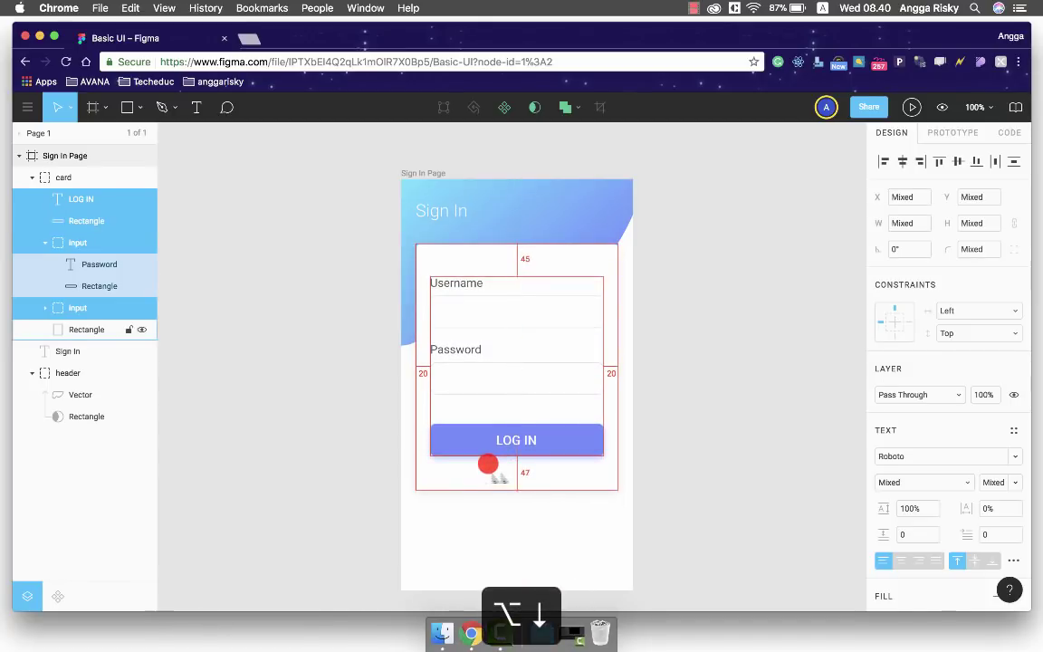
click(688, 407)
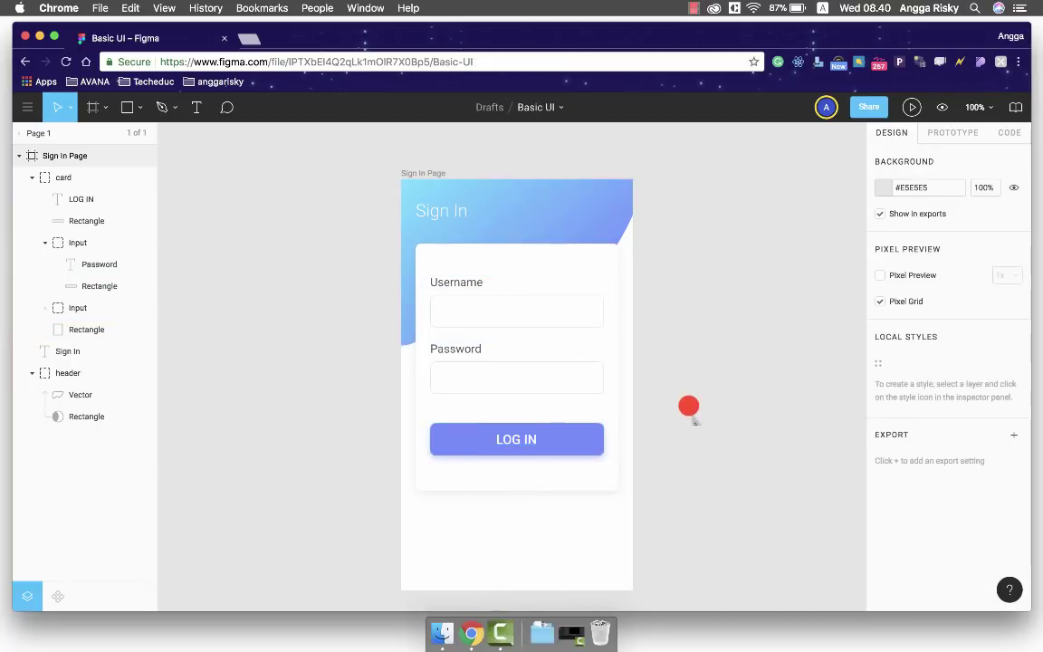
Pan around the canvas to check the card's new spacing
scroll(689, 407, down, 2)
scroll(689, 407, right, 2)
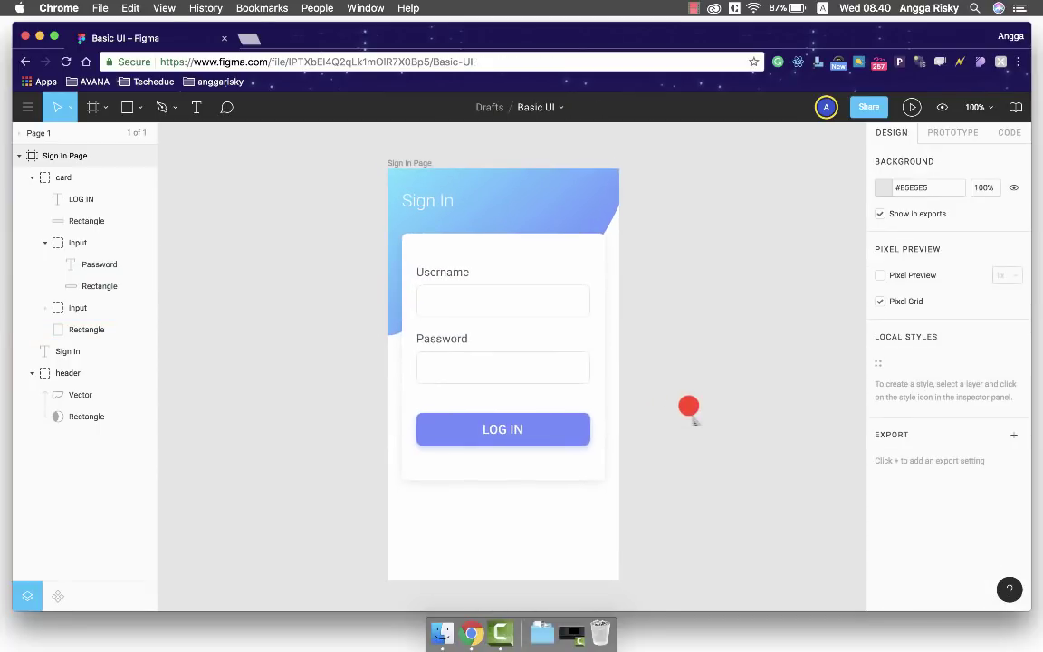
scroll(689, 406, down, 4)
scroll(689, 407, down, 2)
scroll(689, 407, up, 2)
scroll(689, 407, up, 3)
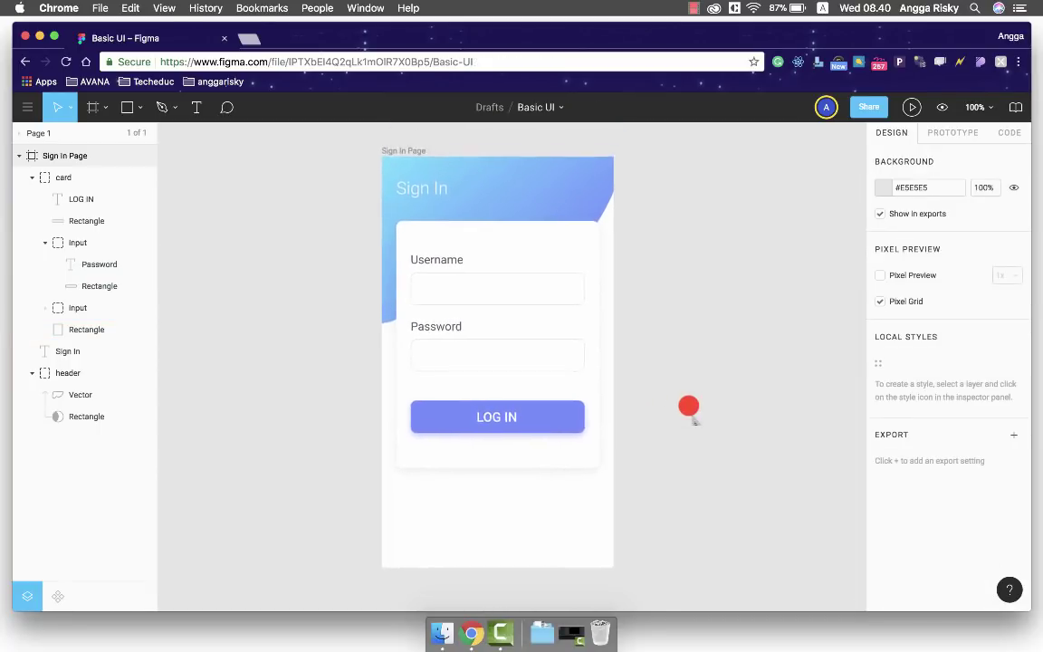
scroll(689, 407, down, 2)
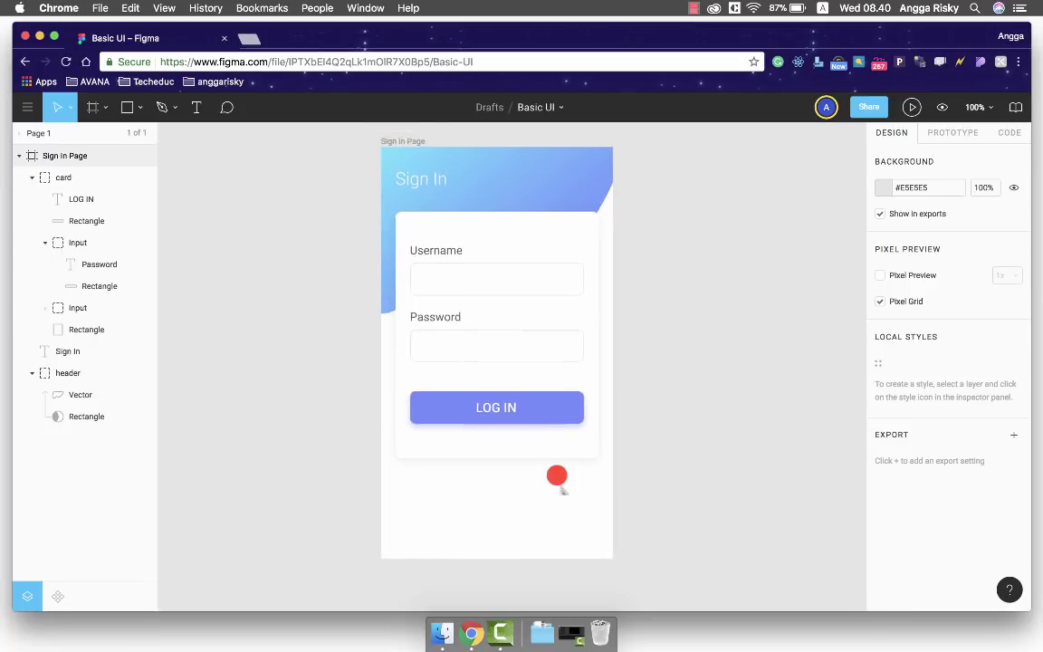
scroll(557, 477, up, 3)
scroll(557, 478, right, 2)
scroll(557, 477, down, 2)
scroll(557, 477, left, 1)
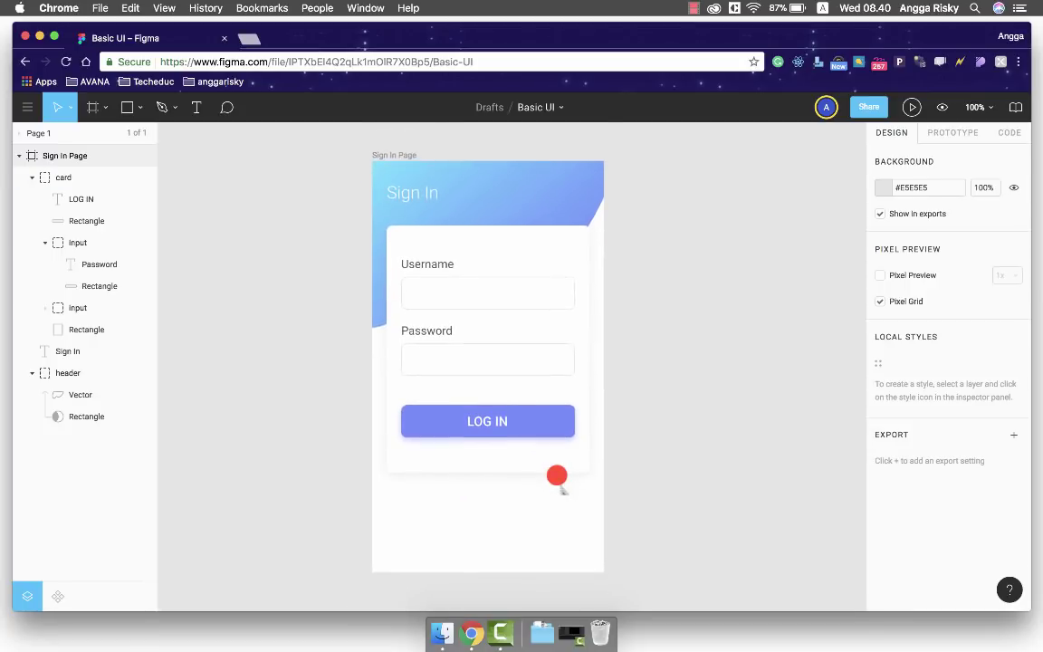
scroll(431, 468, down, 3)
Add 'Create a New Account' text below the card, centred horizontally and raised 10 px
key(t)
click(441, 464)
text(Create a New Accoun)
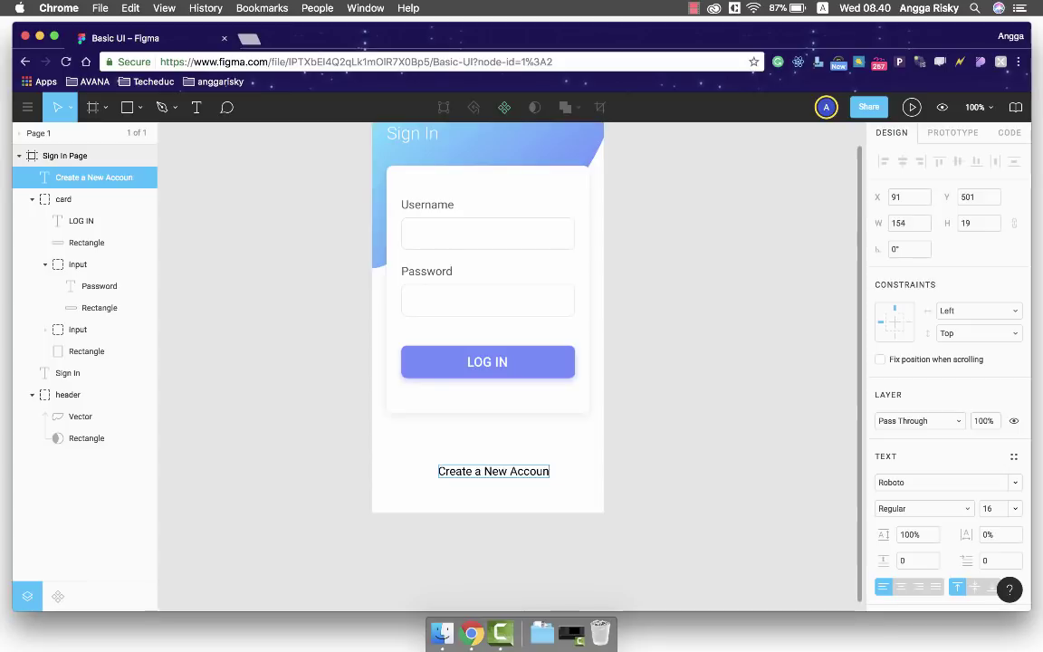
key(Escape)
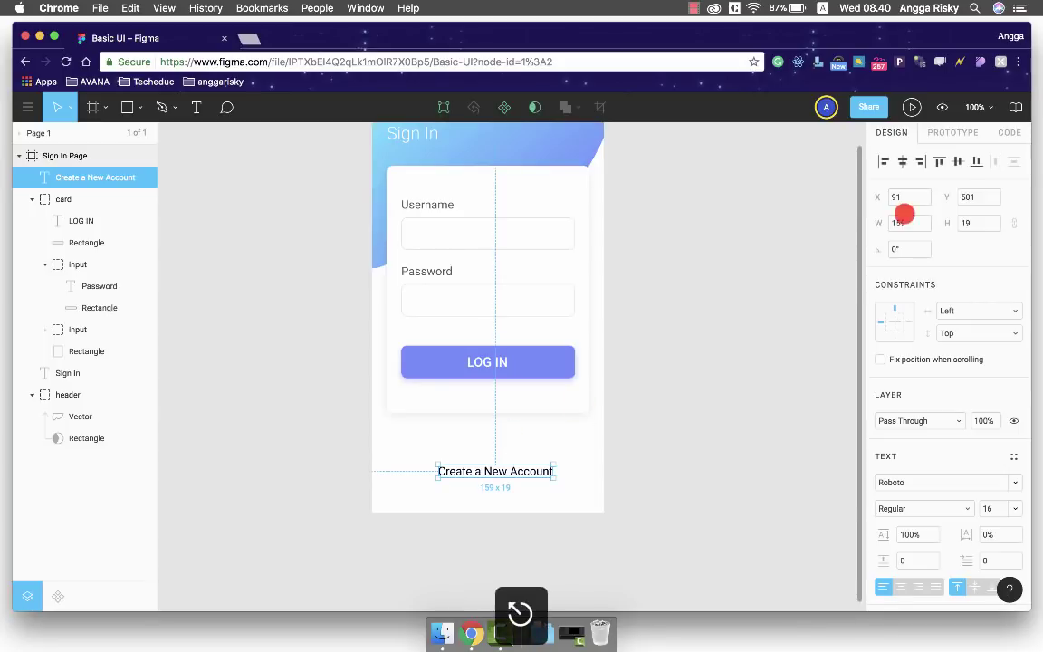
click(902, 161)
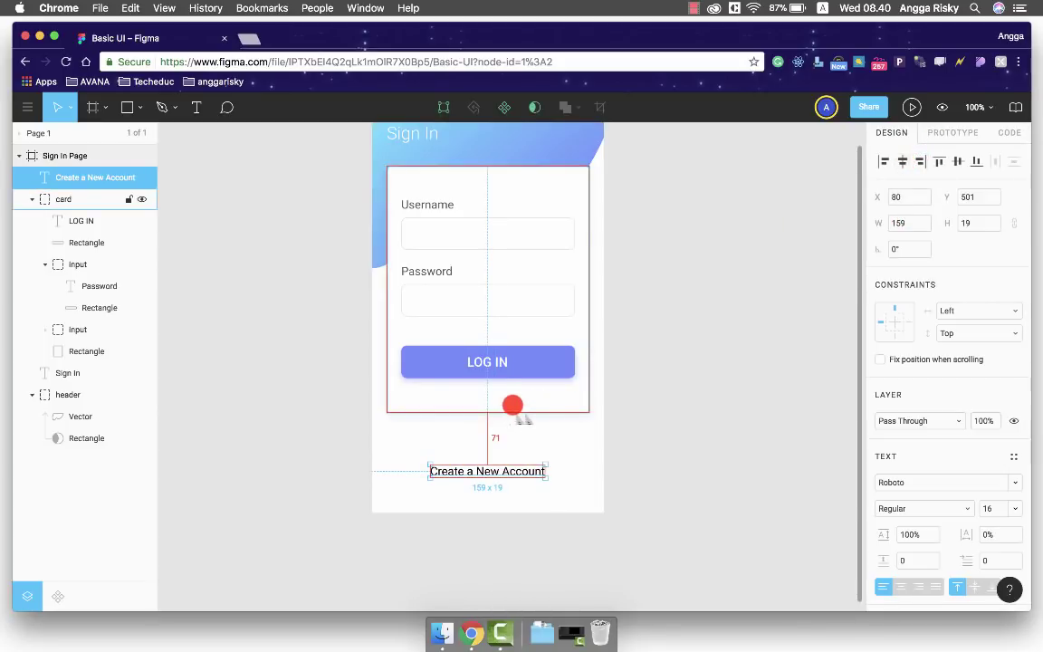
key(alt+shift+Up)
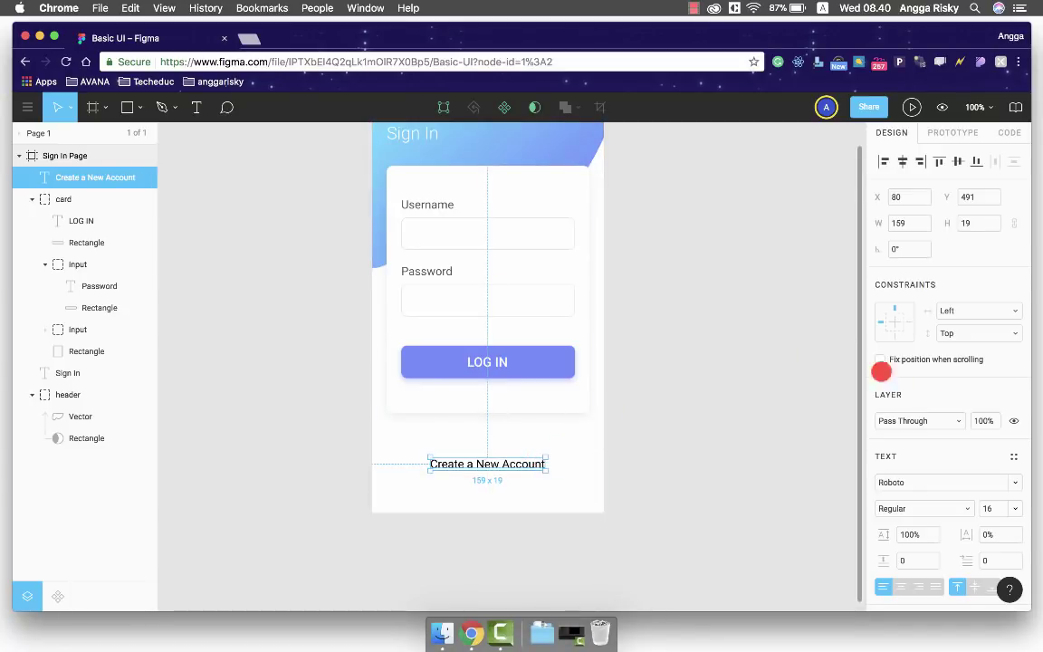
Make the 'Create a New Account' text light grey #E5E5E5 and underlined
scroll(881, 371, down, 2)
scroll(934, 399, down, 3)
click(882, 426)
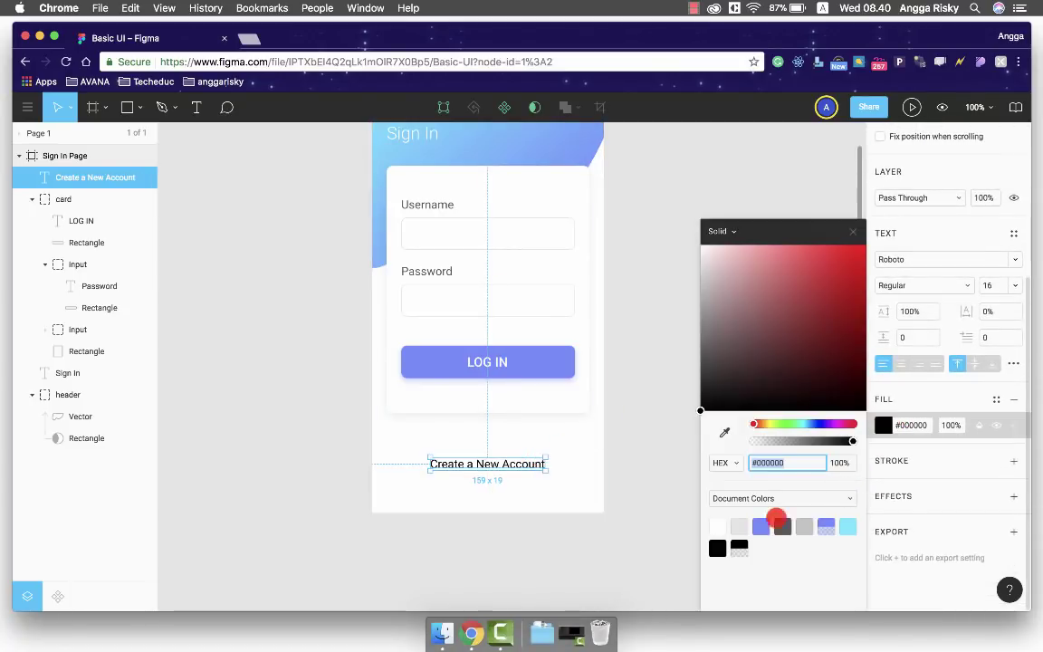
click(739, 525)
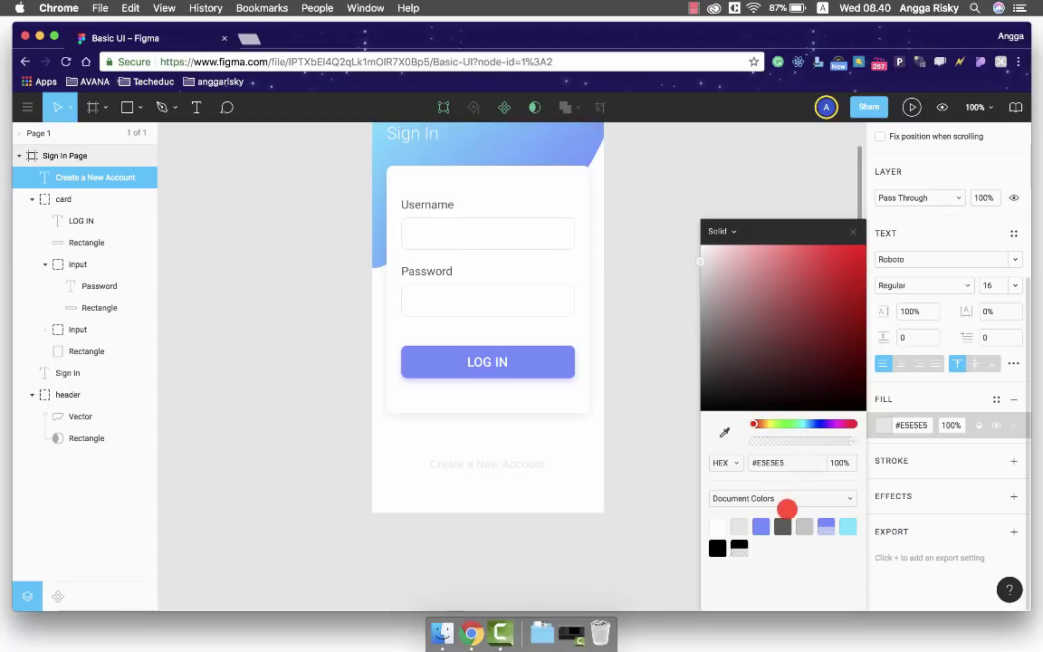
click(781, 527)
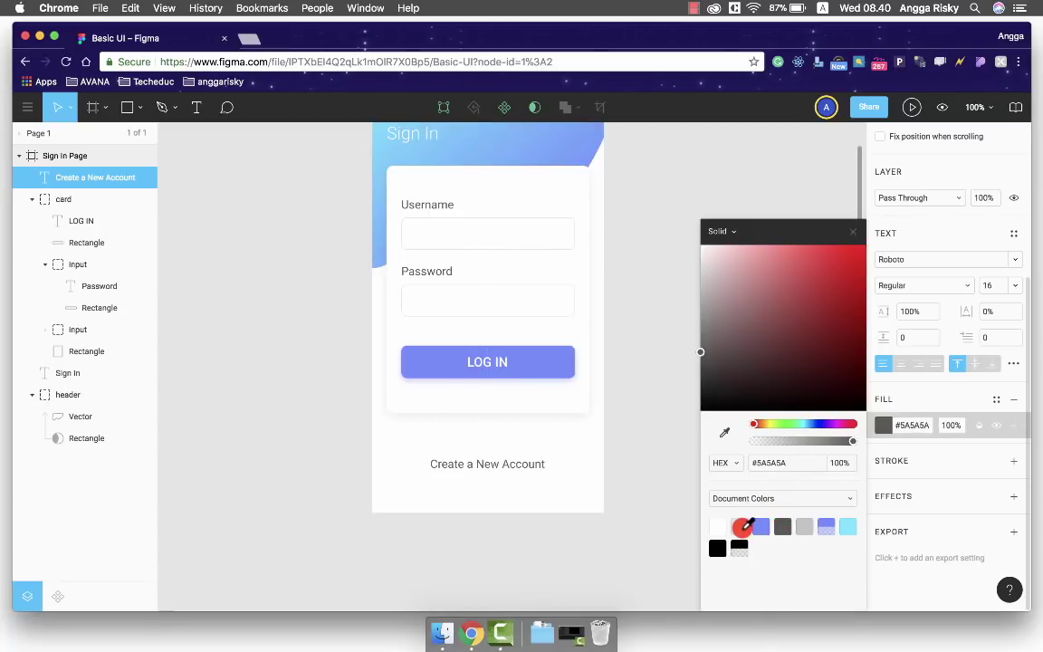
click(740, 525)
click(877, 422)
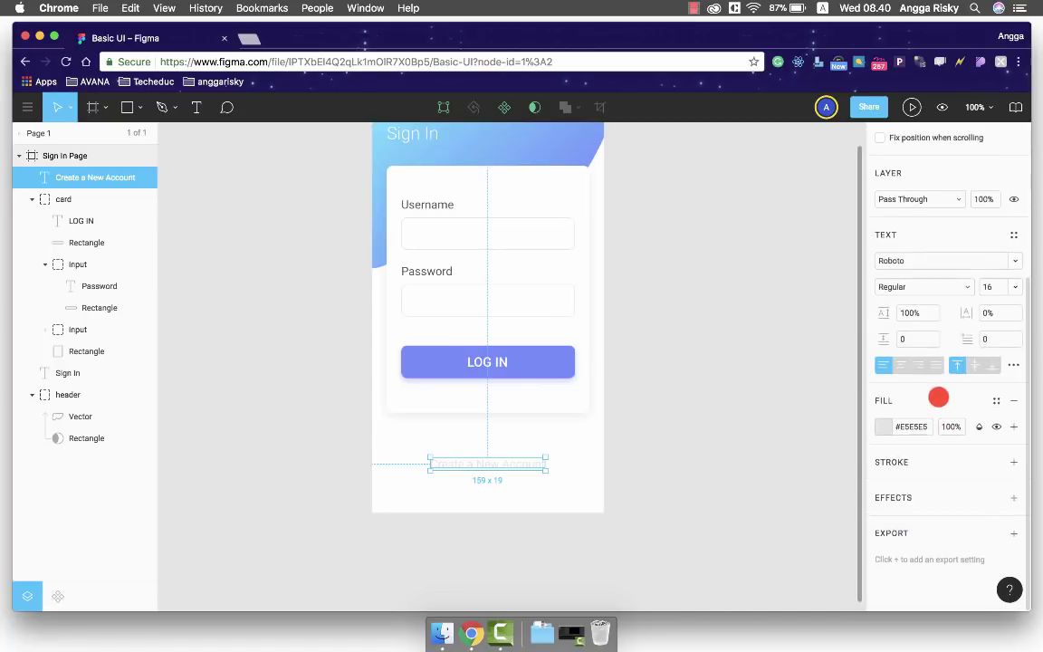
scroll(938, 396, up, 5)
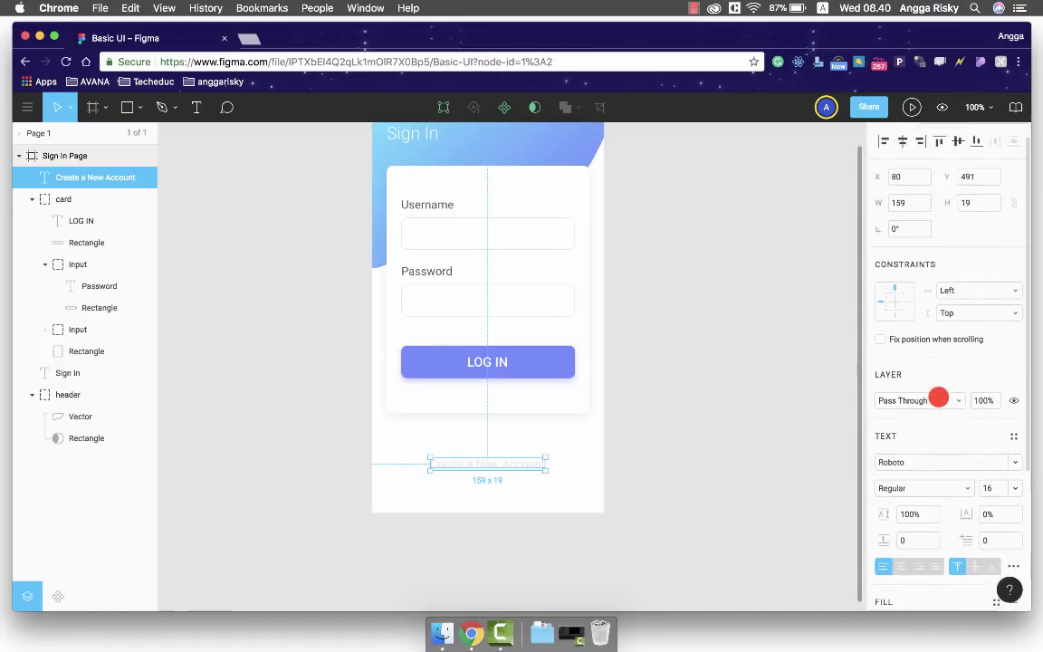
scroll(938, 397, down, 5)
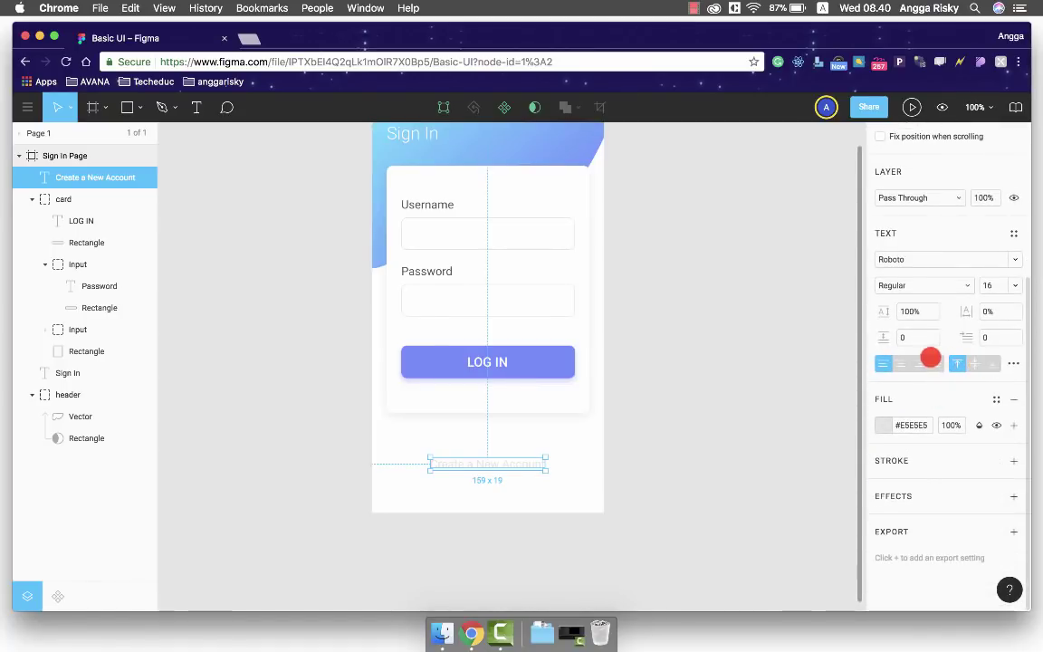
key(super+u)
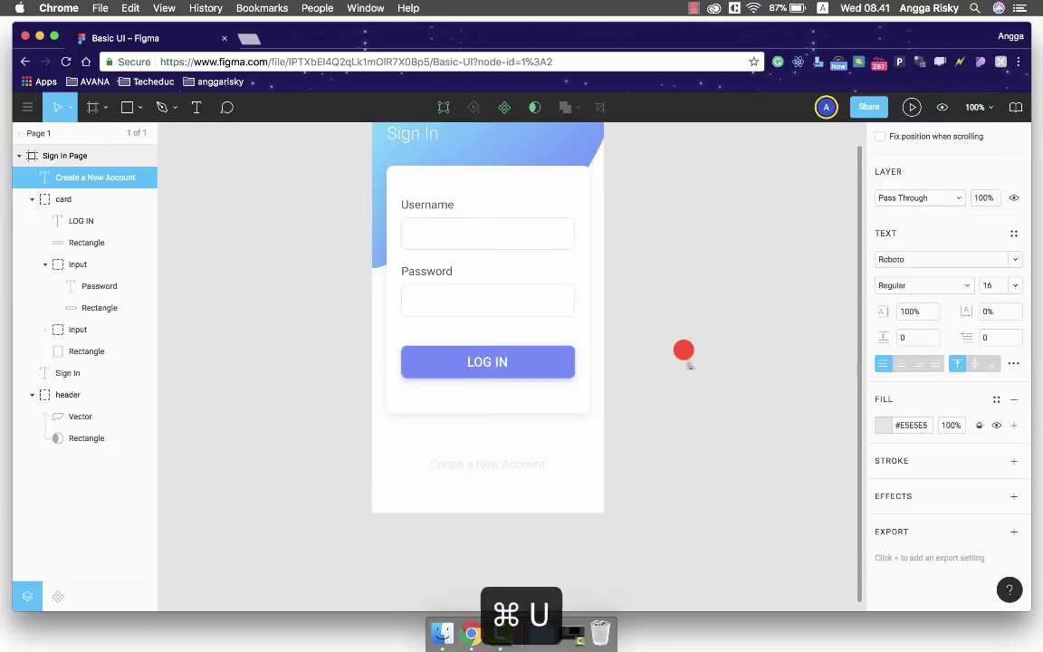
Present the Sign In page as a prototype in an iPhone frame at 100% size
click(683, 351)
scroll(683, 350, up, 3)
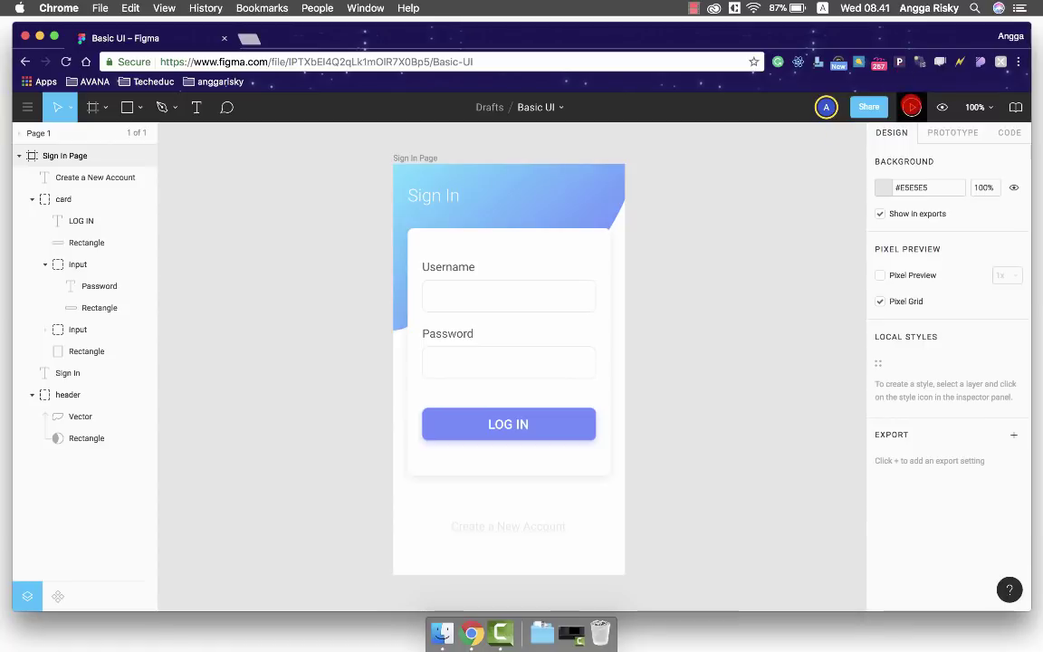
click(911, 107)
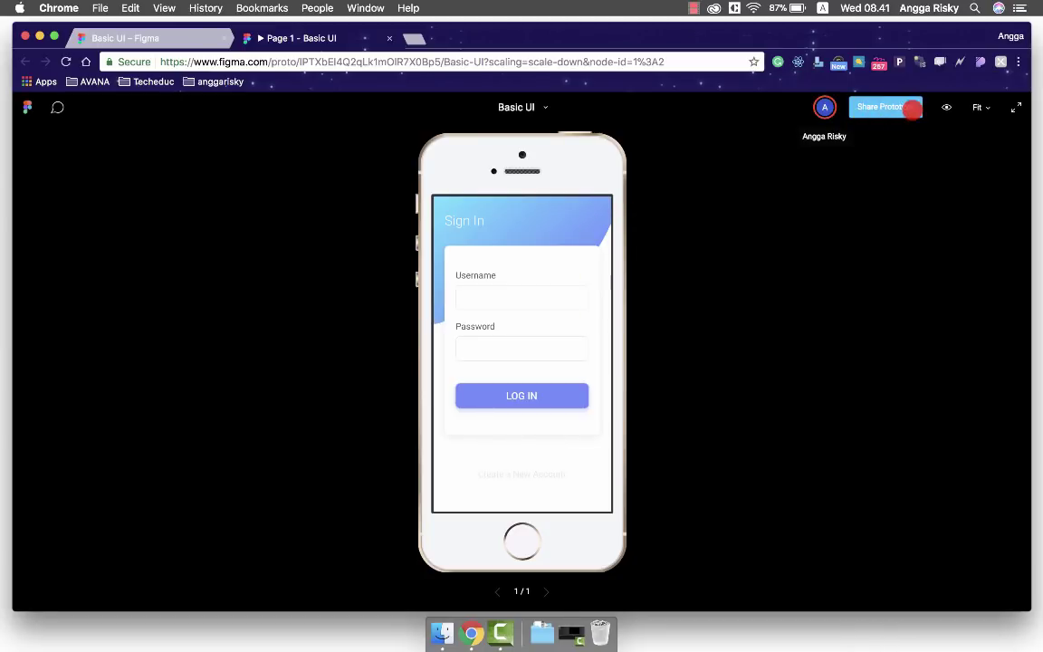
click(980, 107)
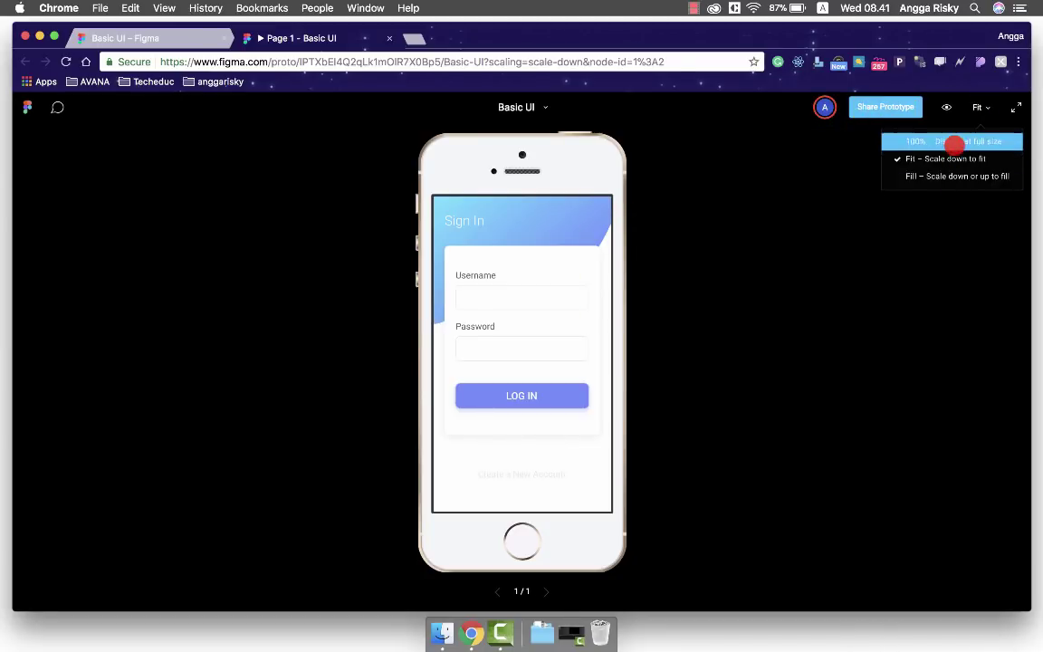
click(953, 142)
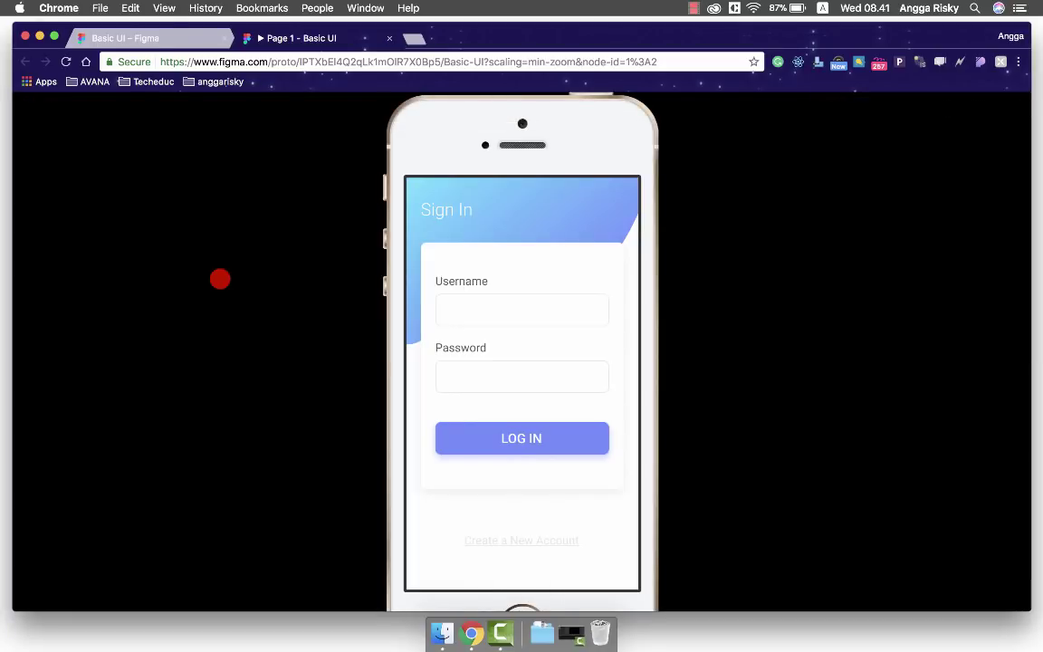
scroll(220, 278, down, 3)
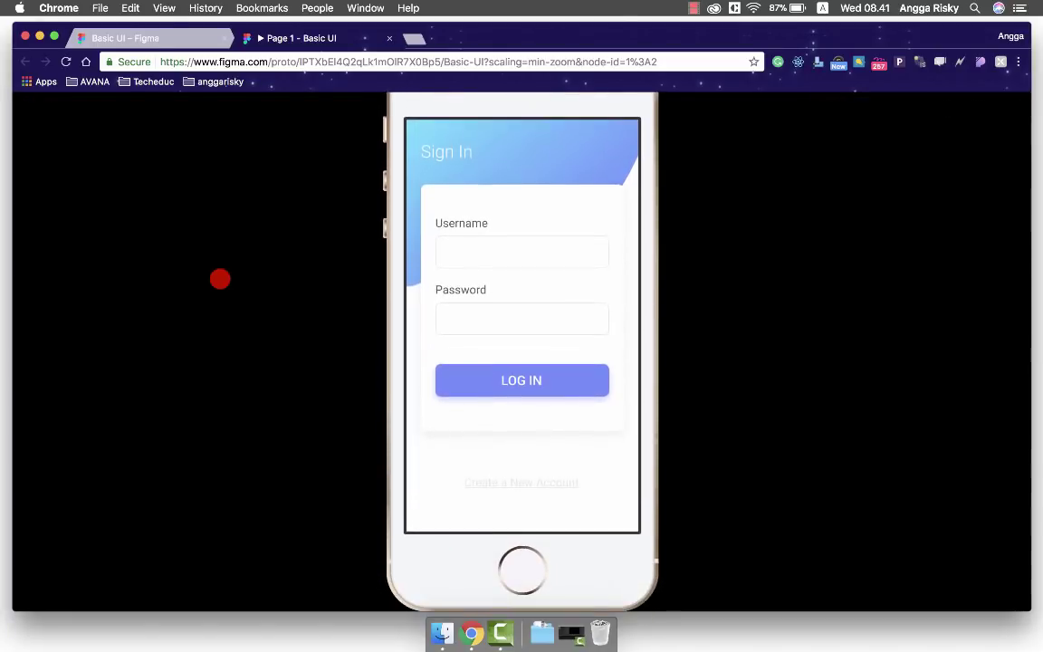
scroll(220, 279, up, 2)
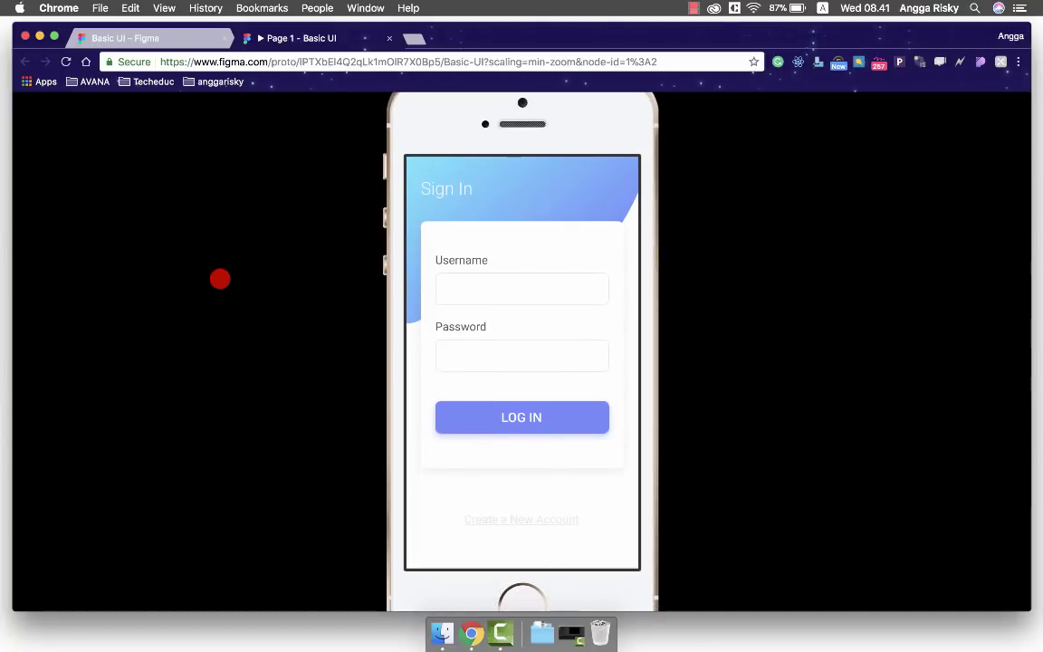